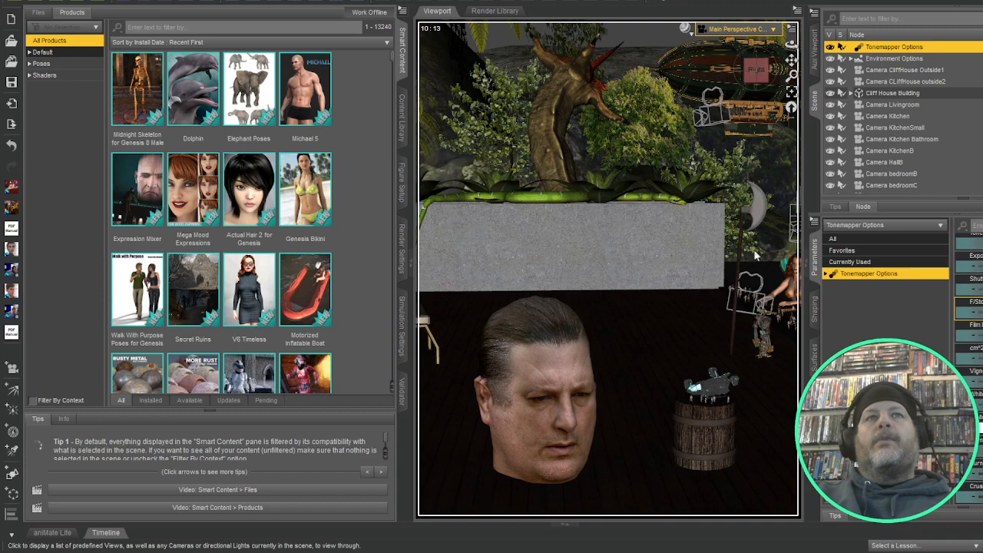
- View the scene through Maggie Boat Cam in the Iray preview and select the dolphin's abdomen
click(759, 384)
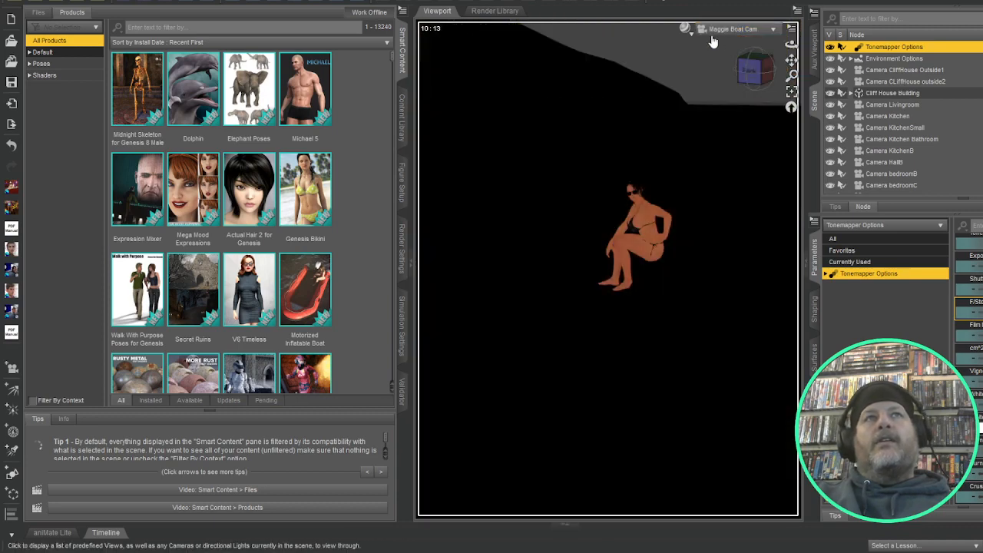
click(687, 30)
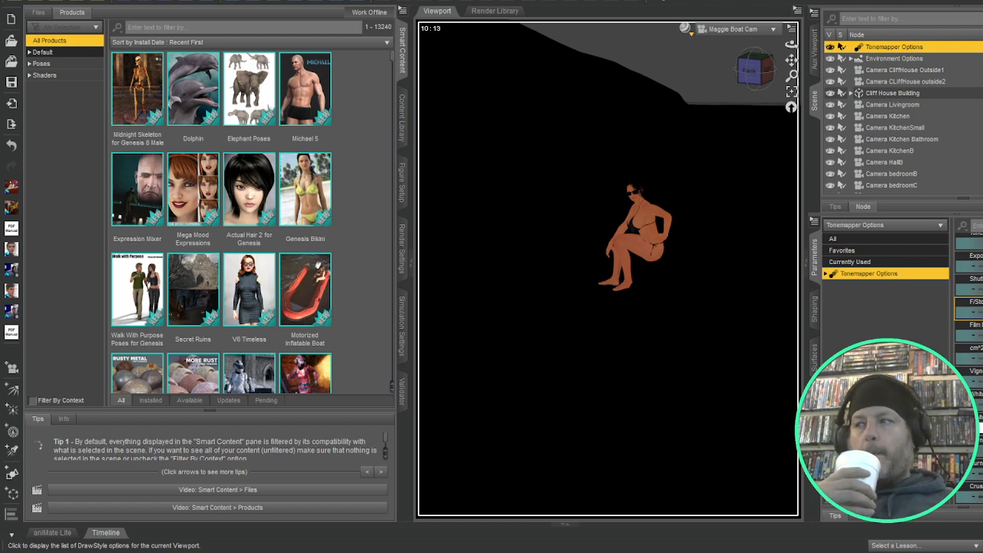
key(ctrl+0)
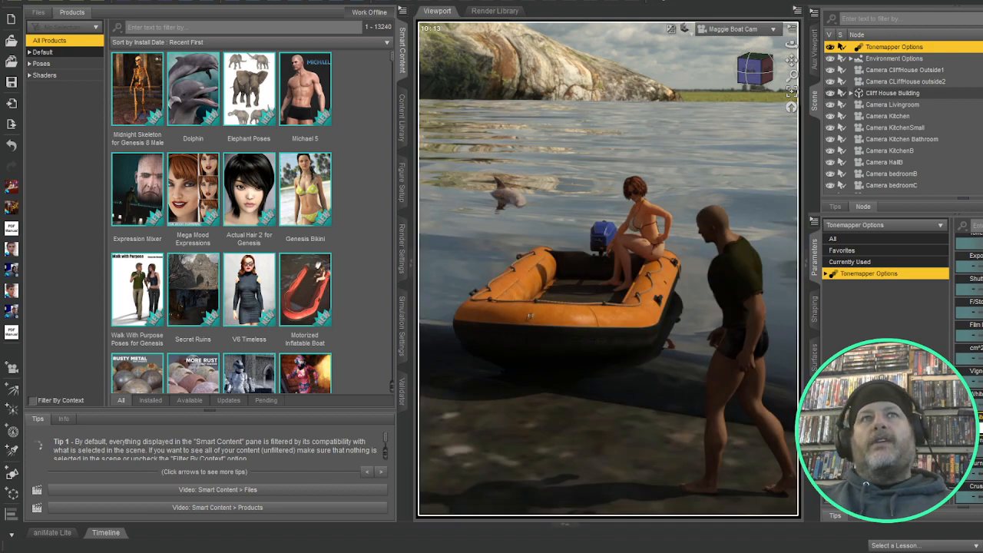
click(520, 194)
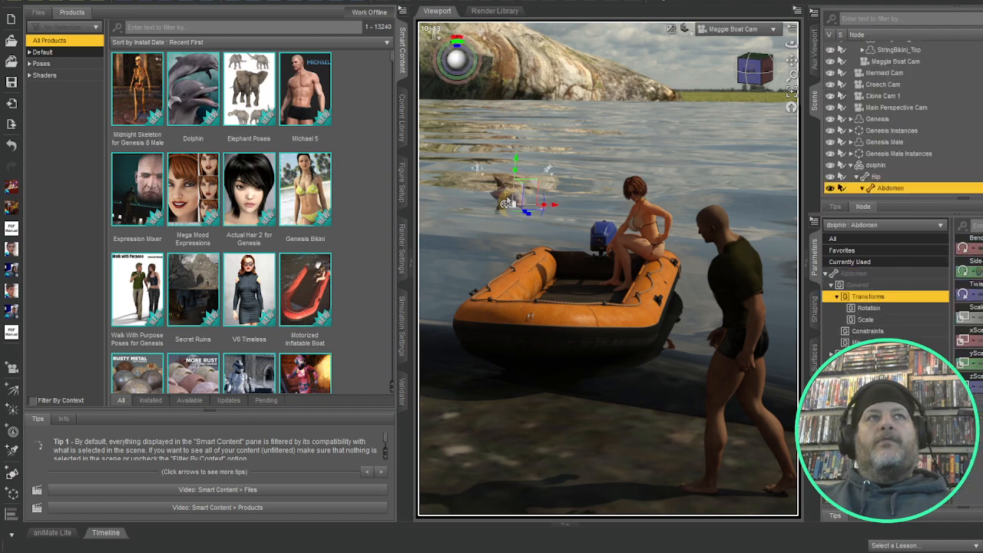
- View the deck scene through Main Perspective Cam and Miho Cam
click(772, 32)
click(765, 395)
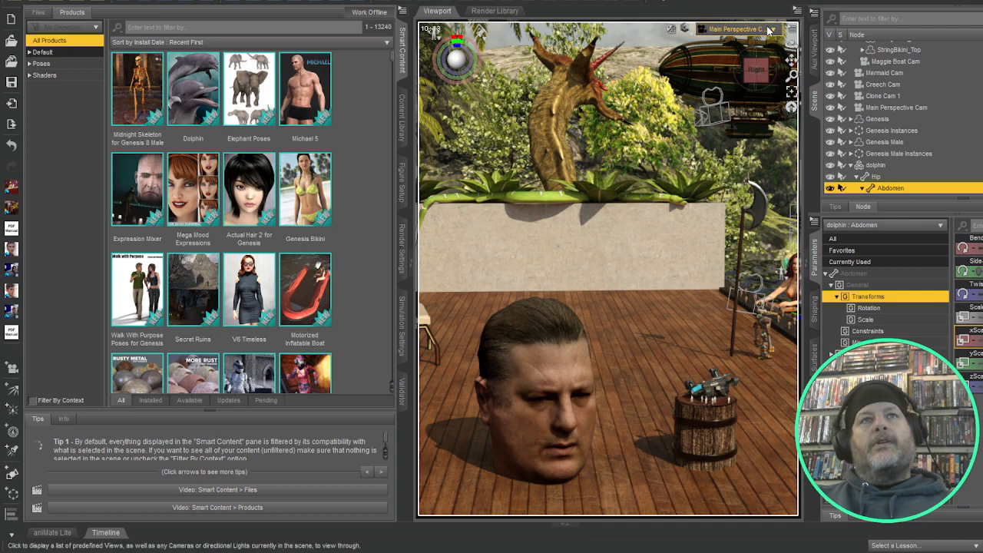
click(762, 318)
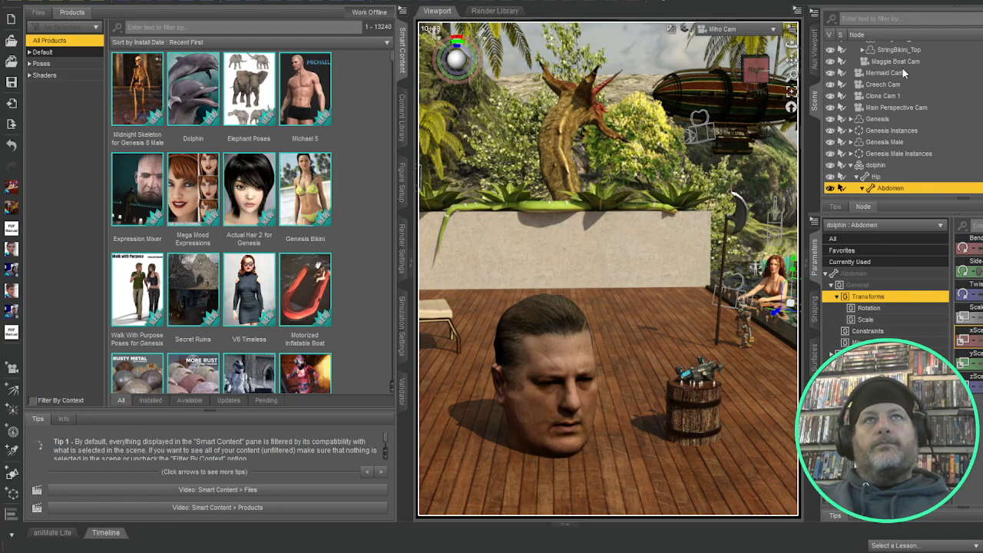
- Select Tonemapper Options in the scene and show the people around the orange boat in the Perspective View
scroll(901, 62, up, 8)
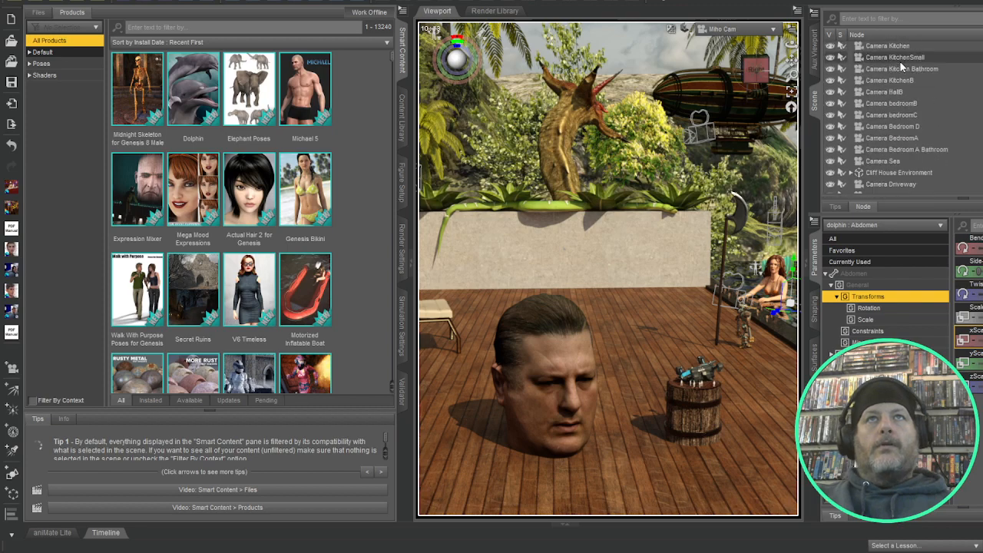
scroll(902, 67, up, 2)
click(889, 47)
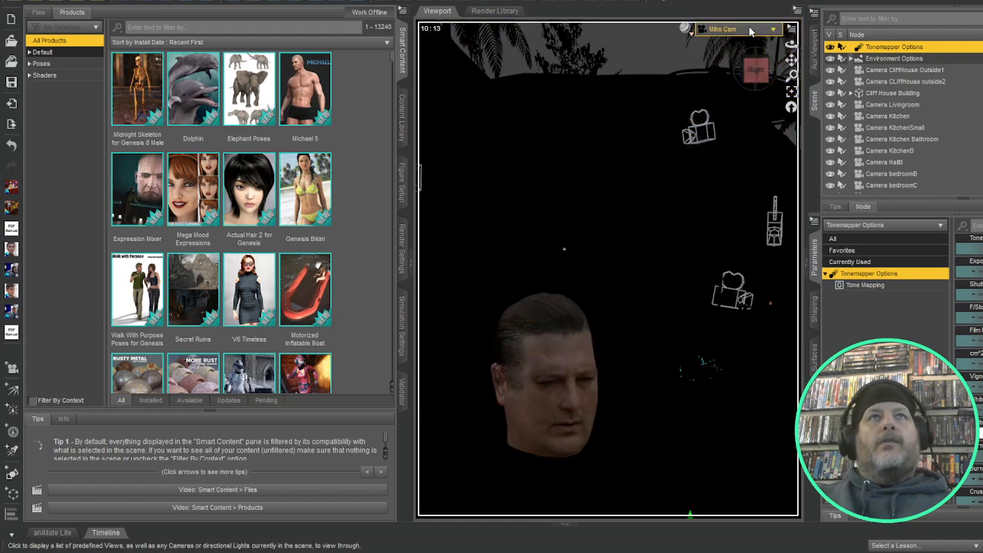
click(763, 40)
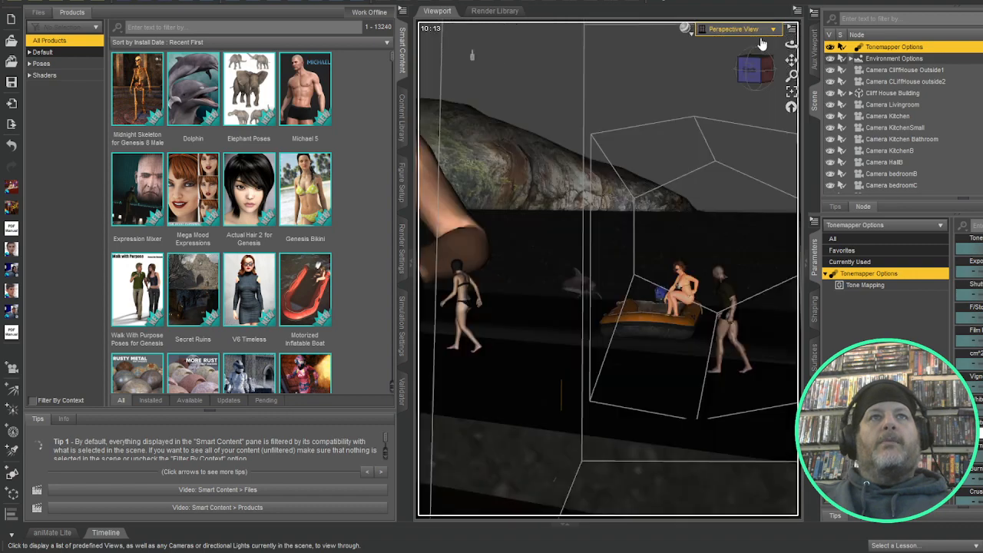
drag(761, 85, 676, 89)
drag(791, 60, 770, 60)
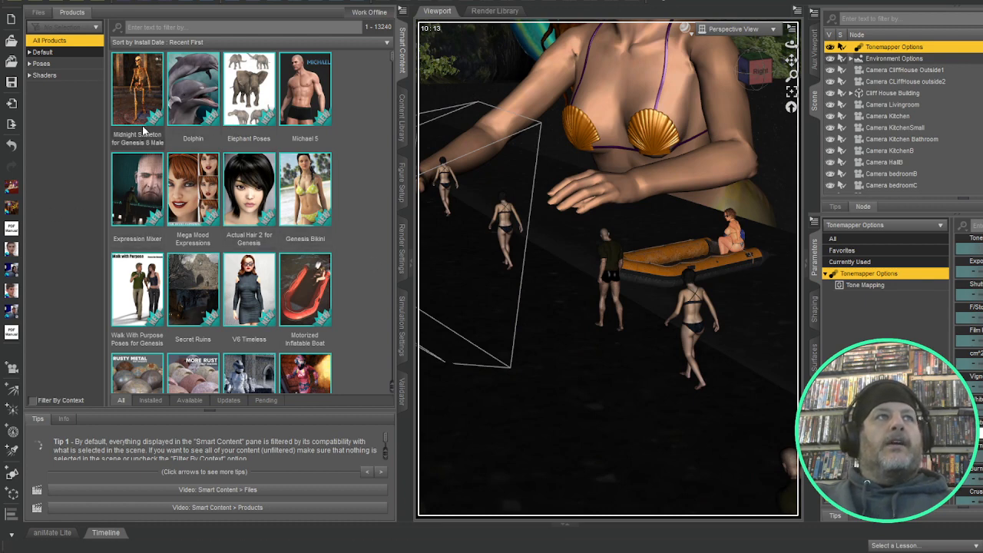
- Collapse the dolphin's bone hierarchy in the scene list
scroll(961, 136, down, 5)
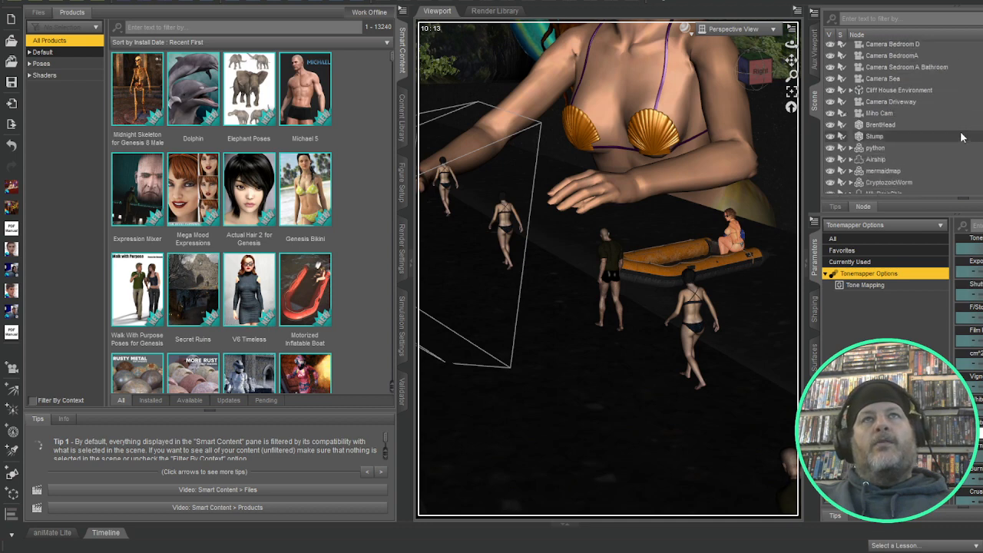
scroll(962, 137, down, 5)
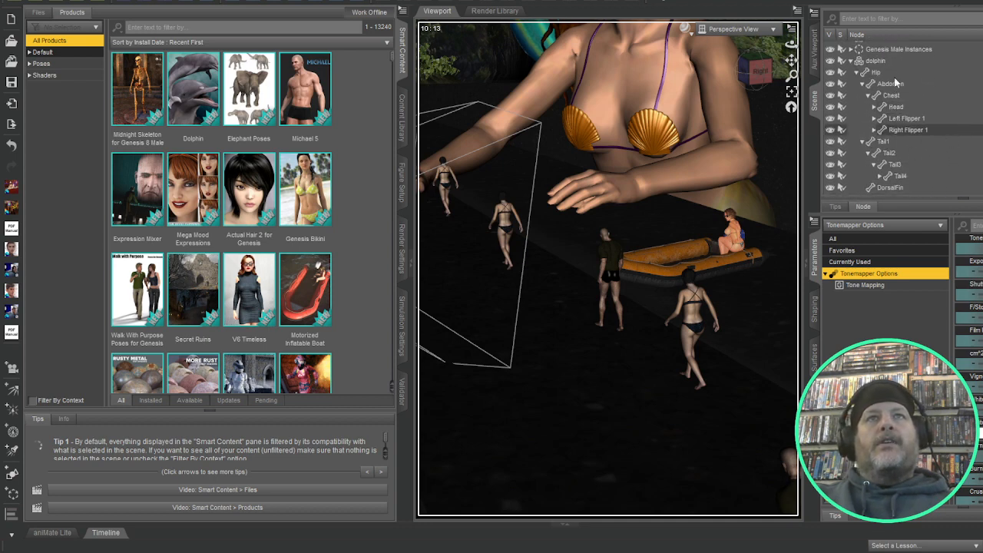
click(850, 60)
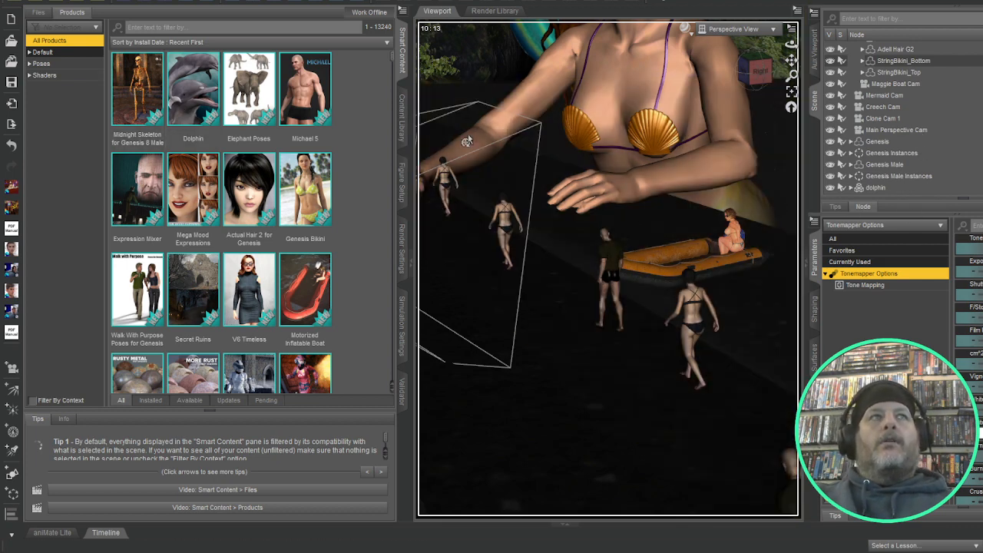
- Load the Midnight Skeleton Genesis 8 Male figure into the scene and select the Genesis 8 Male Skeleton root
double_click(140, 86)
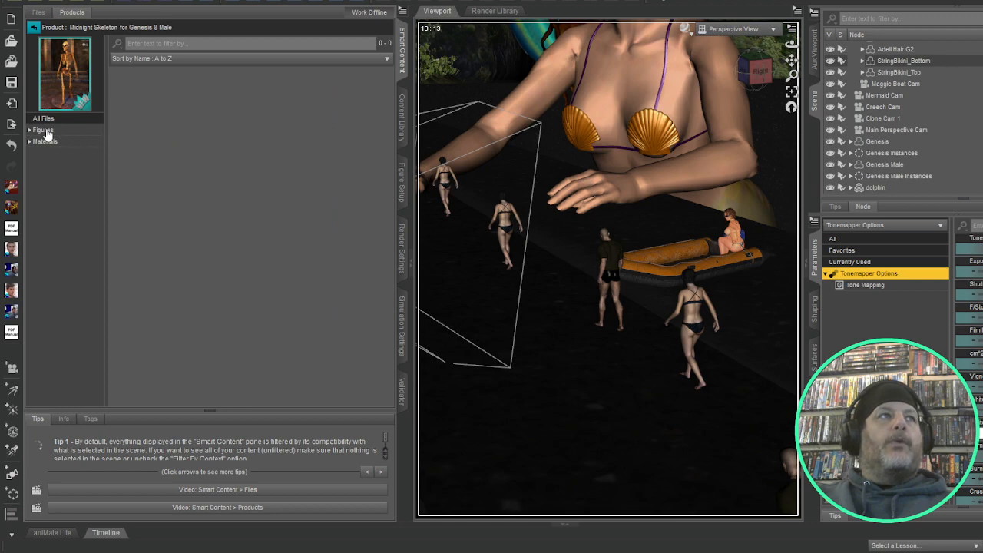
click(45, 131)
click(149, 98)
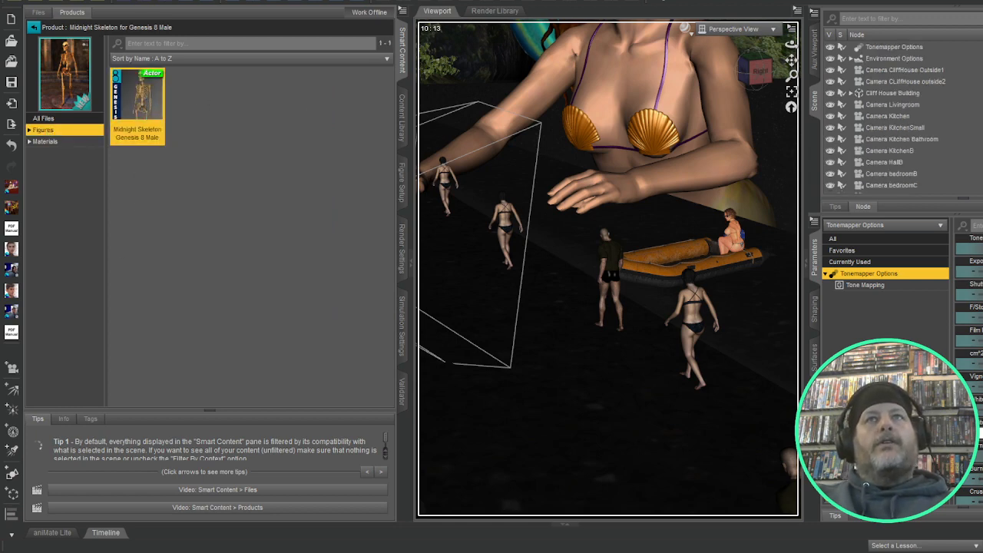
scroll(883, 176, down, 10)
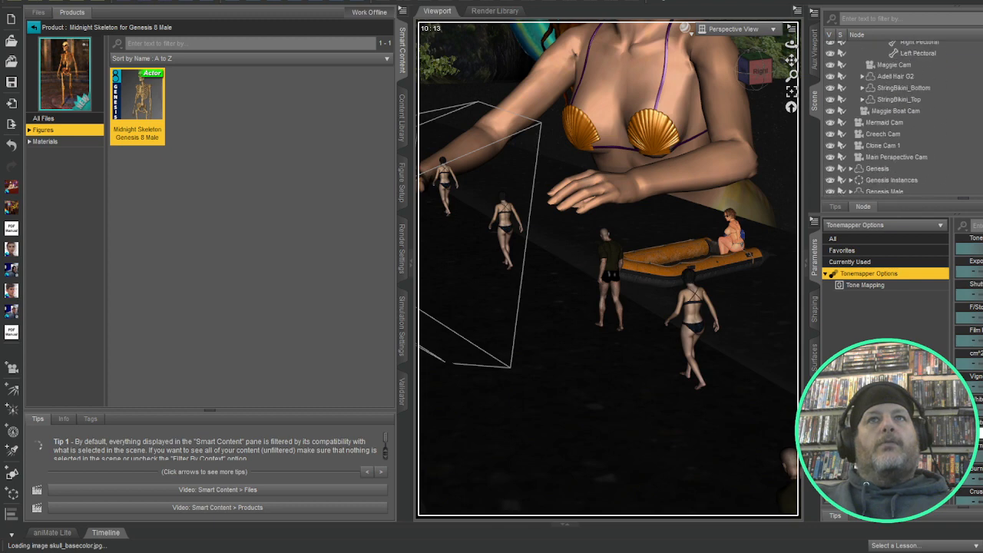
click(884, 188)
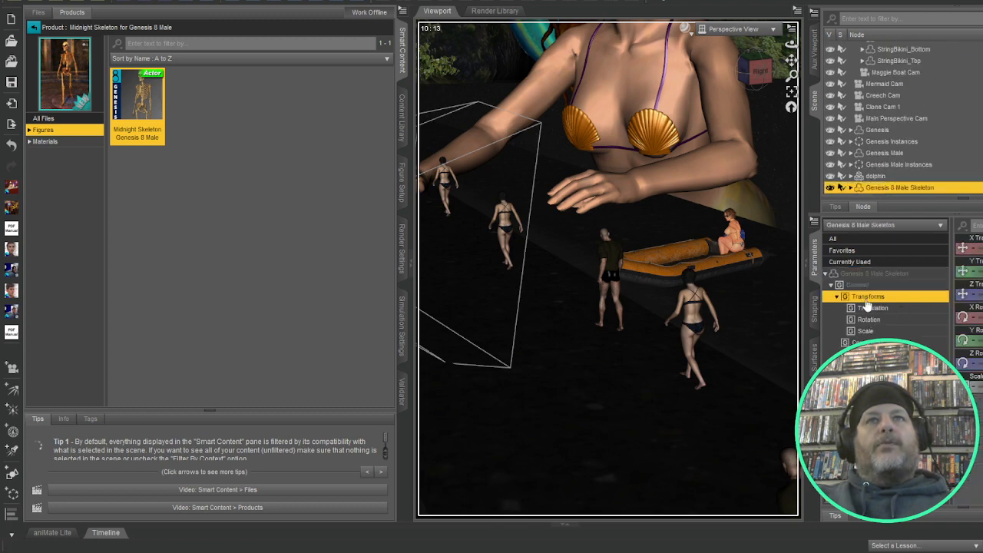
click(868, 274)
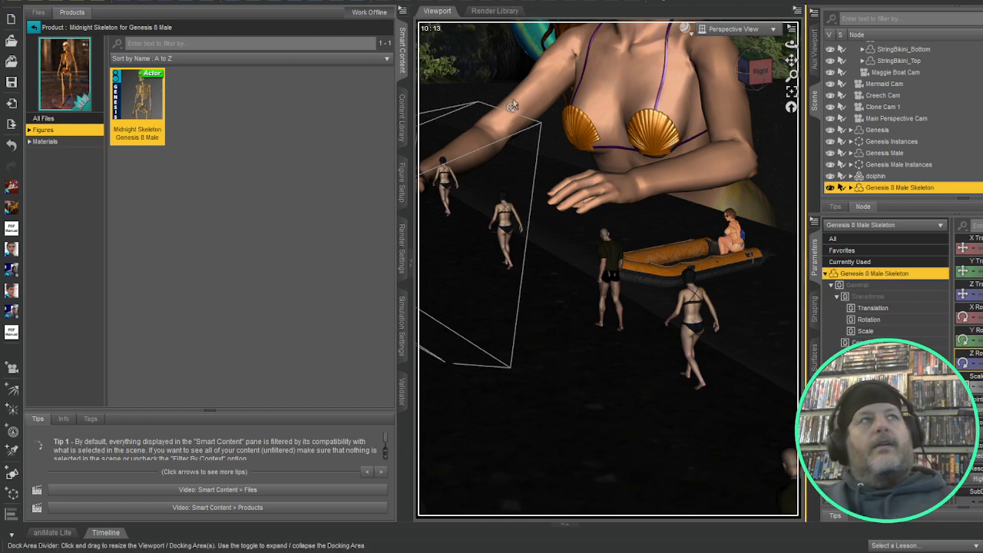
- Place the skeleton among the walking figures by applying the Genesis Water Goto pose preset from the Disciple3D2022 People folder
click(400, 116)
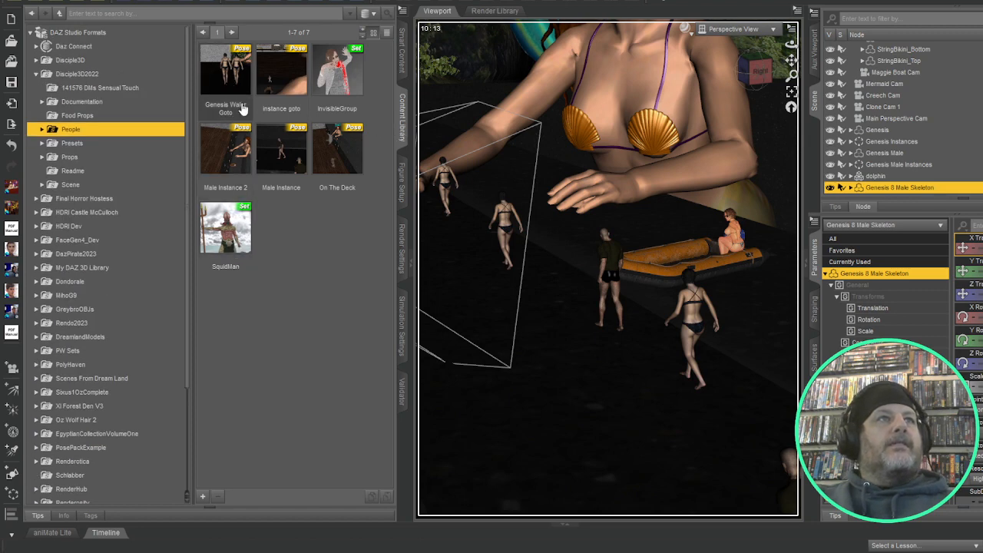
double_click(286, 147)
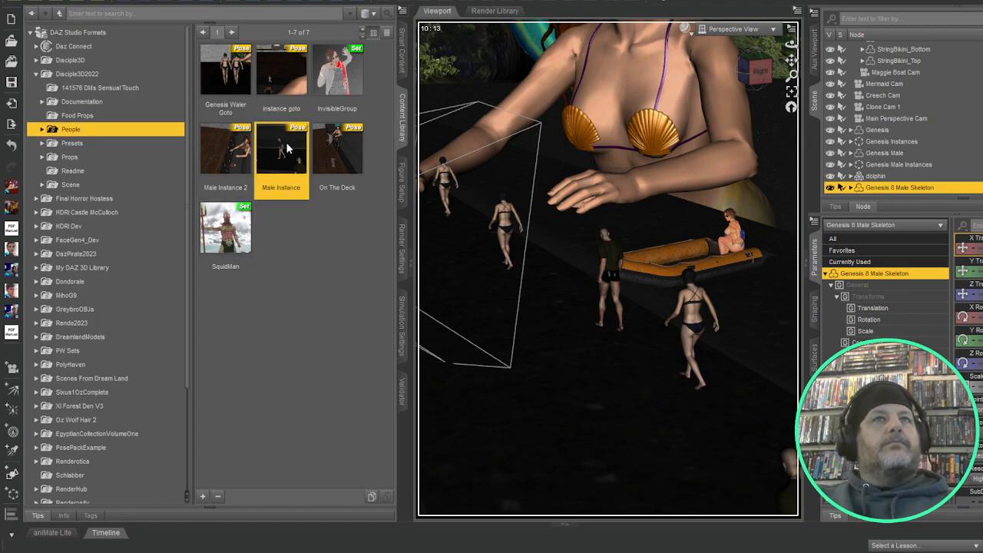
double_click(232, 76)
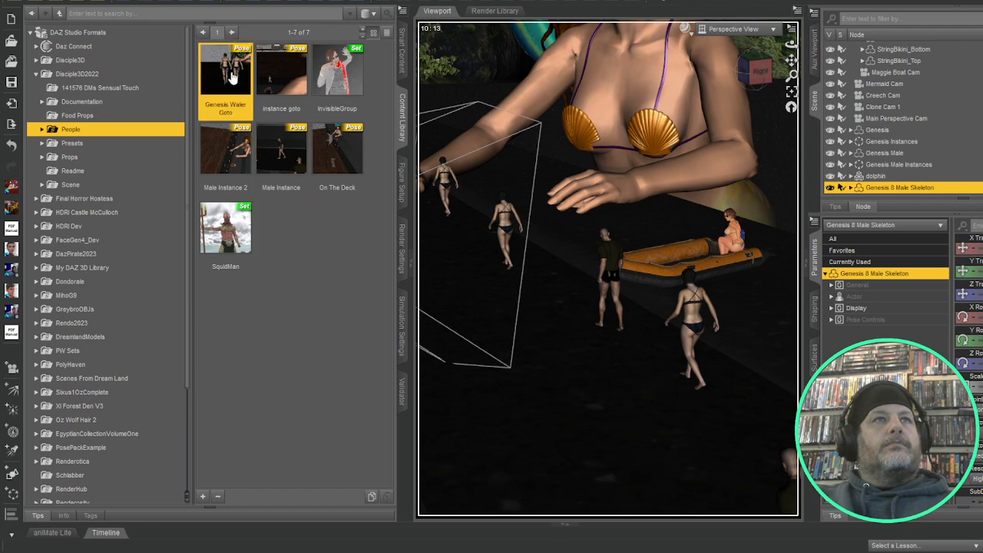
click(792, 92)
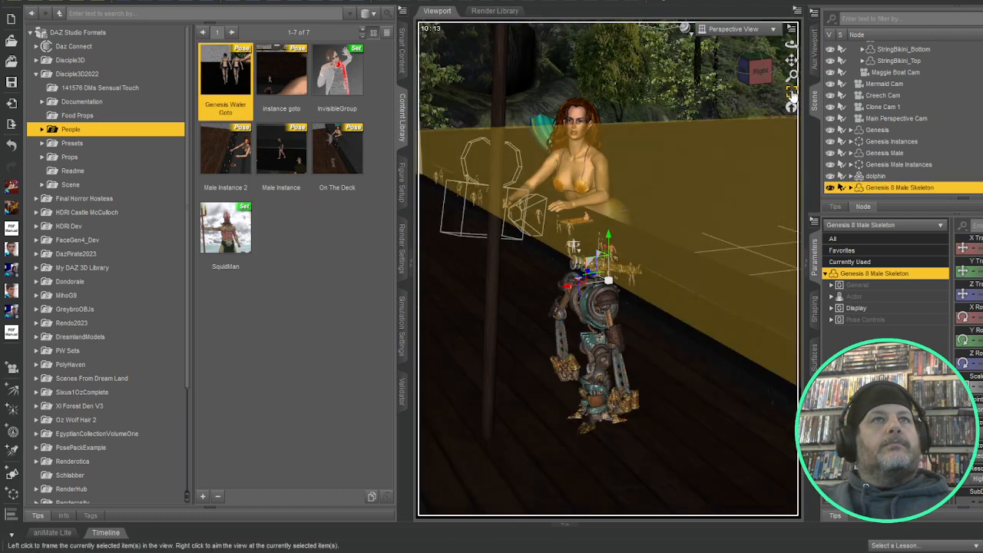
drag(759, 73, 707, 94)
drag(792, 75, 792, 38)
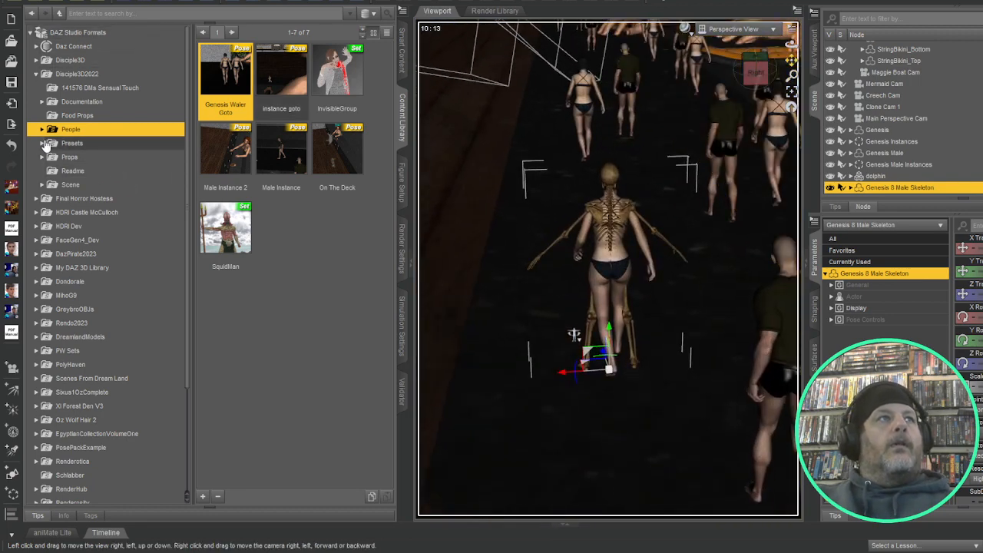
- Filter the products by context to the skeleton's full-body poses and search them for "walk"
click(400, 60)
click(33, 26)
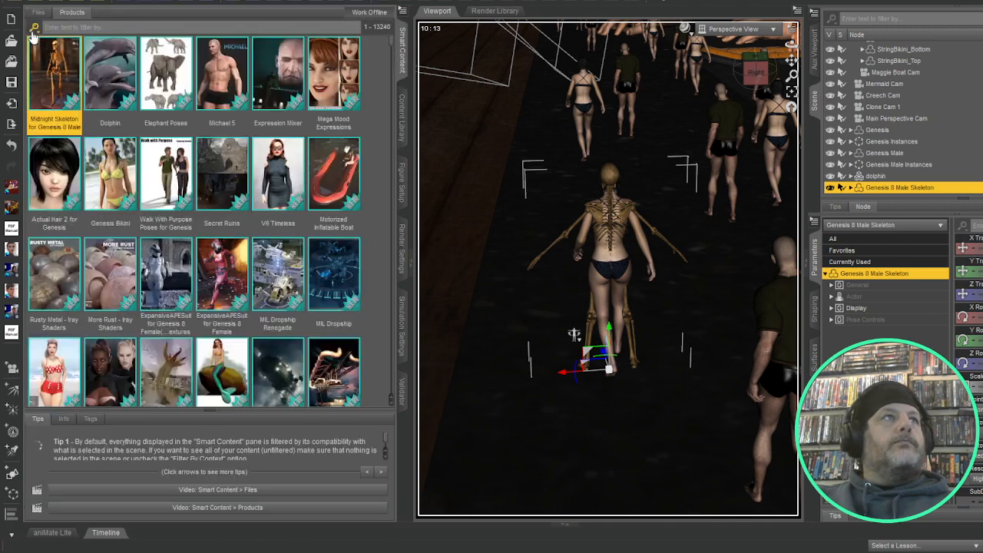
click(39, 63)
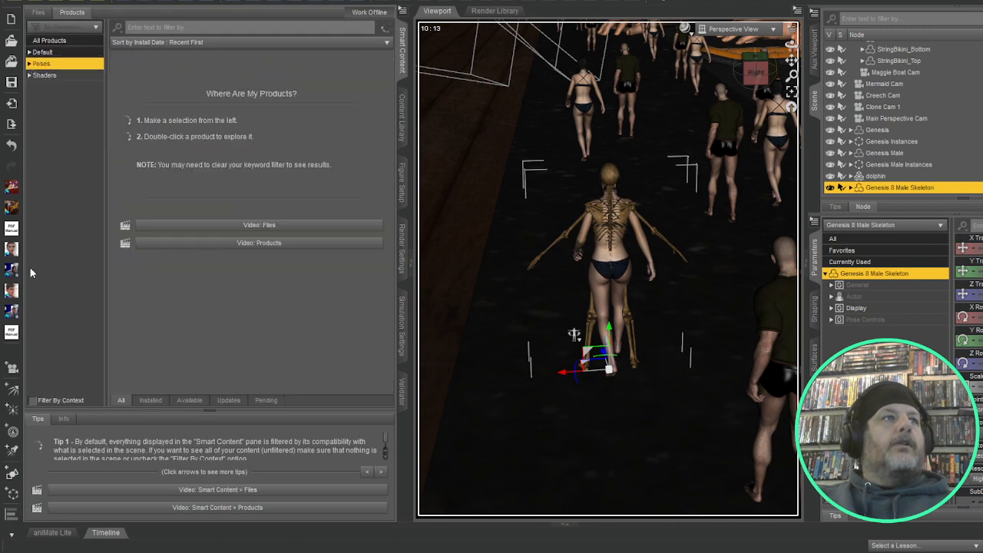
click(31, 400)
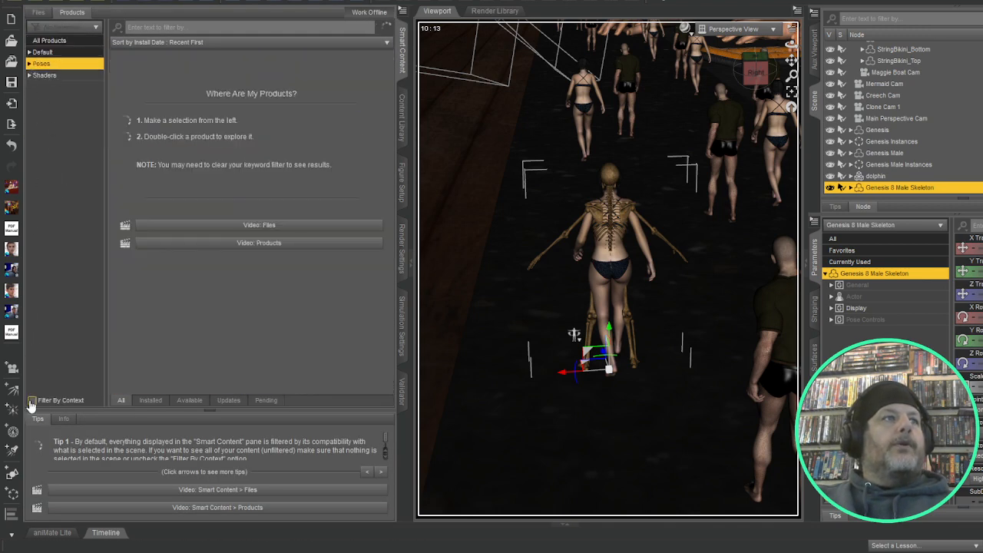
click(29, 64)
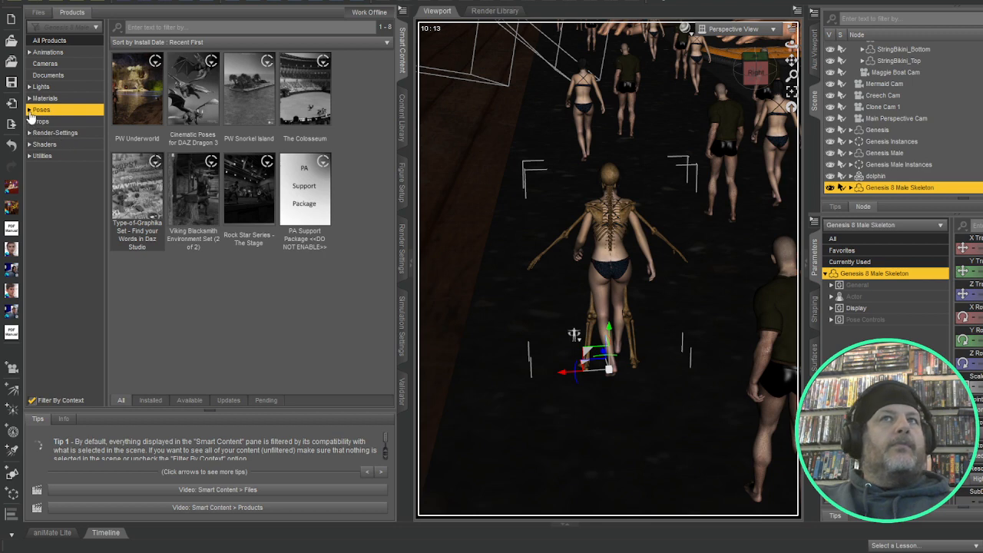
click(29, 111)
click(35, 122)
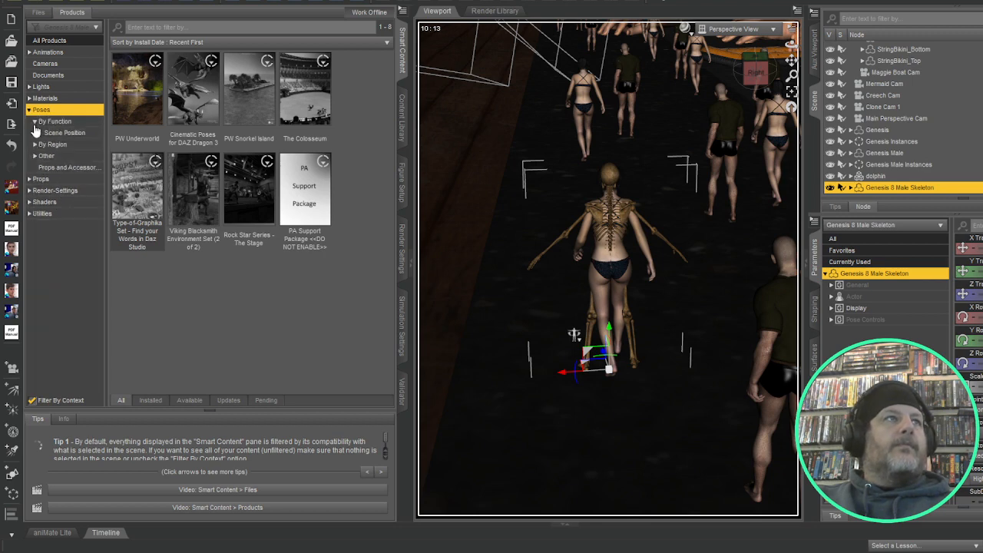
click(35, 145)
click(53, 155)
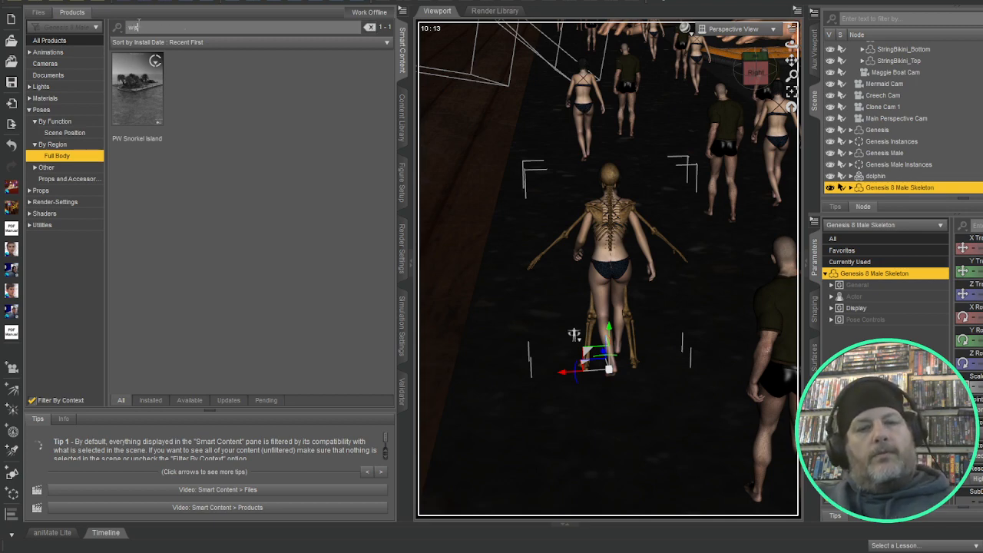
text(k)
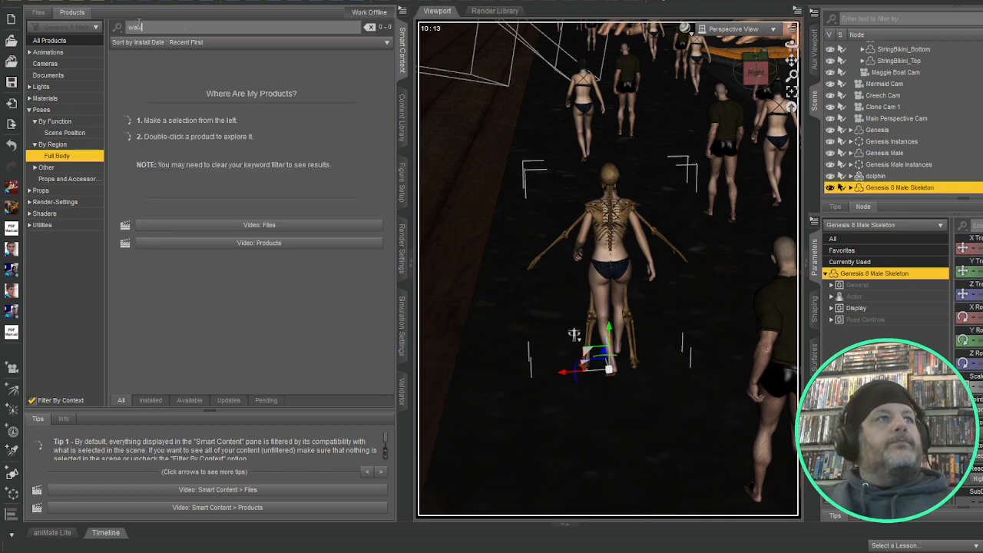
- Turn off context filtering and browse the poses in Walk With Purpose Poses for Genesis among all products
click(32, 401)
click(48, 40)
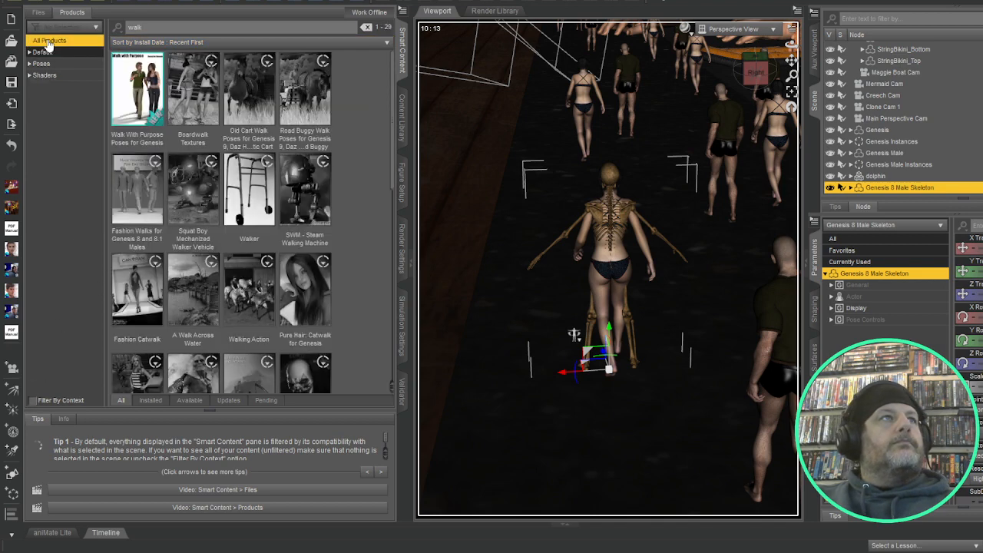
double_click(146, 92)
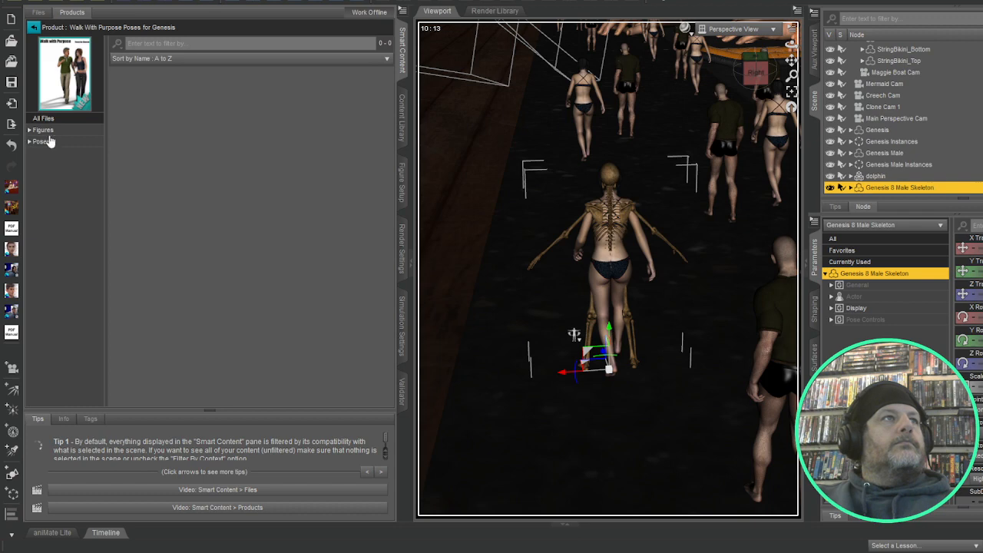
click(42, 141)
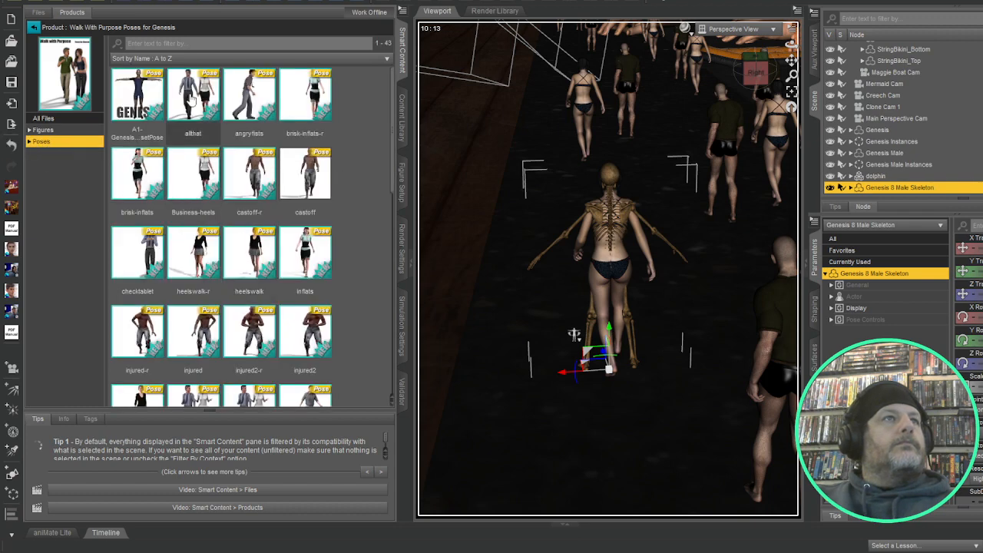
scroll(350, 254, down, 8)
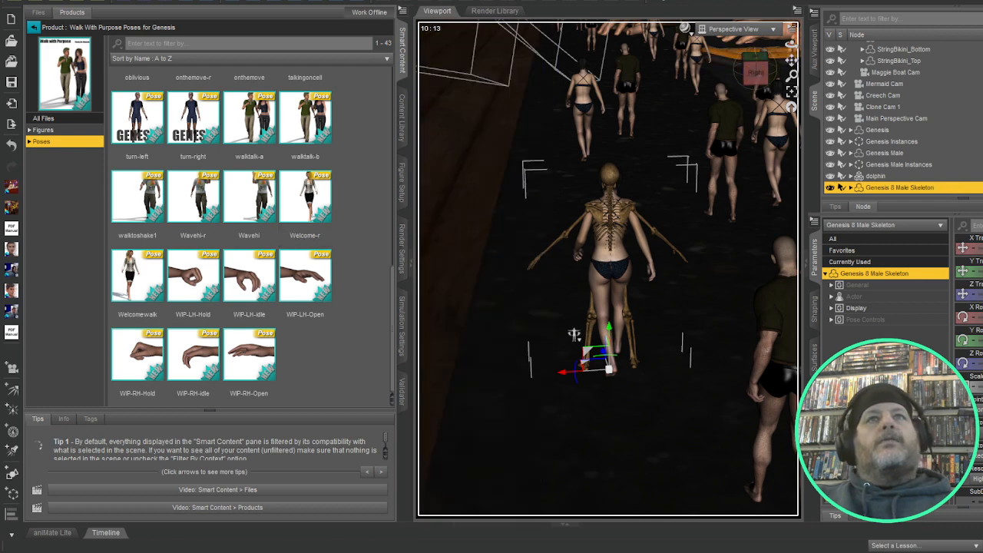
- Move the skeleton sideways and slightly forward so that it stands beside the walking woman it overlaps
drag(573, 335, 657, 343)
drag(969, 294, 982, 294)
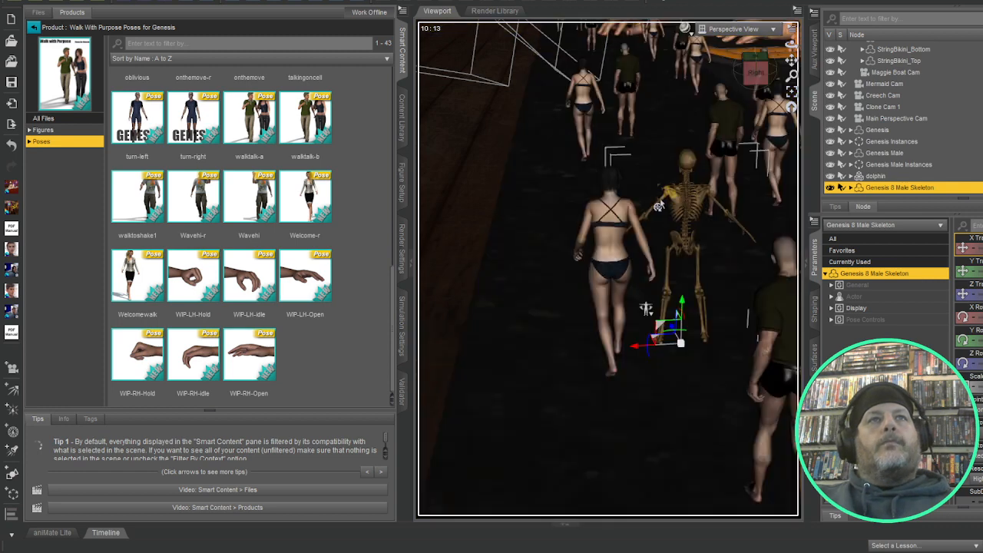
- Lower the skeleton's left arm to its side by rotating the left collar and shoulder bend and adjusting the shoulder twist
click(661, 204)
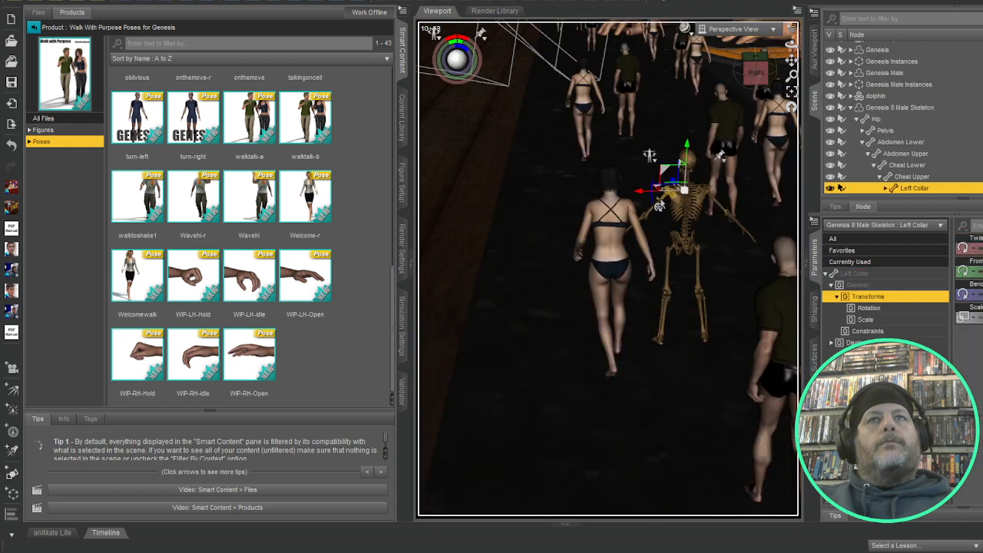
drag(977, 293, 972, 293)
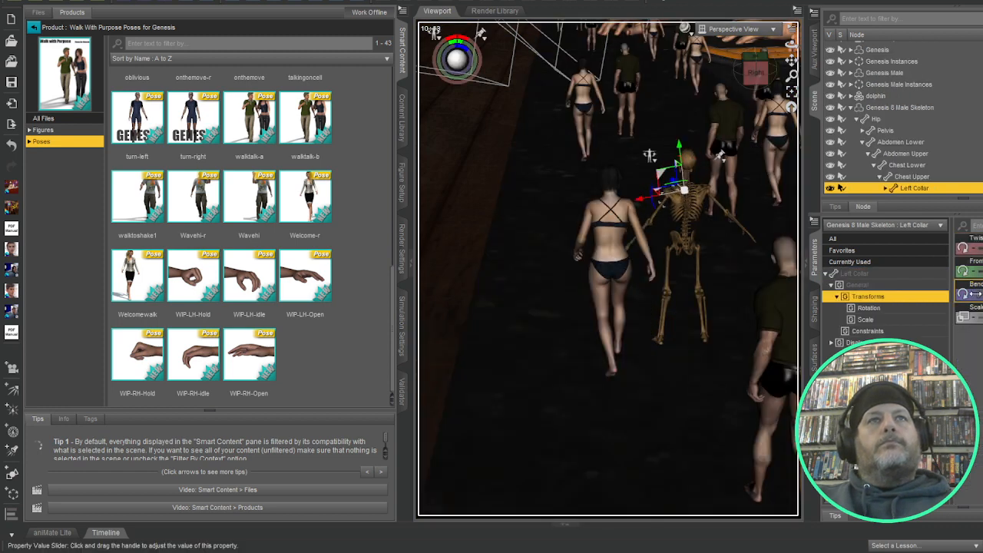
scroll(884, 153, down, 2)
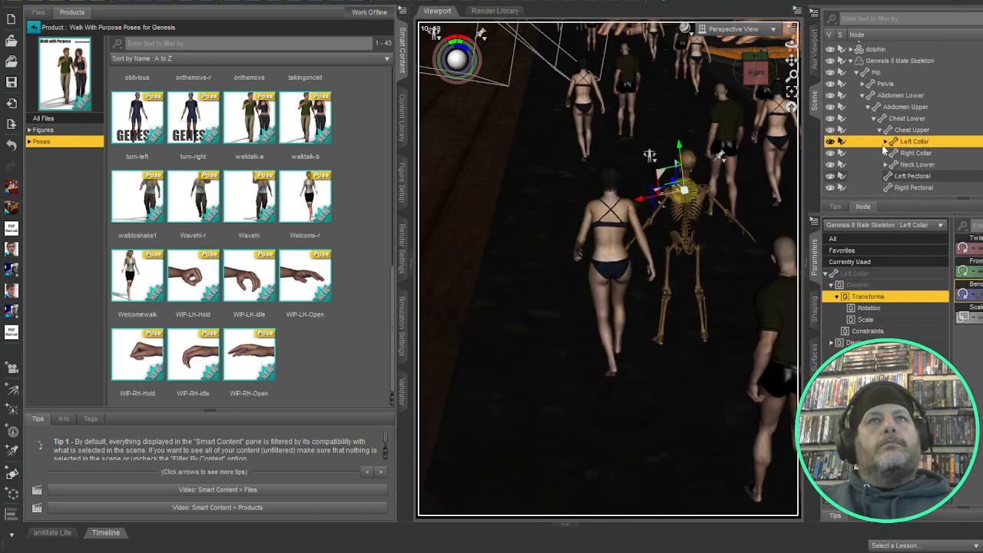
click(885, 142)
click(920, 154)
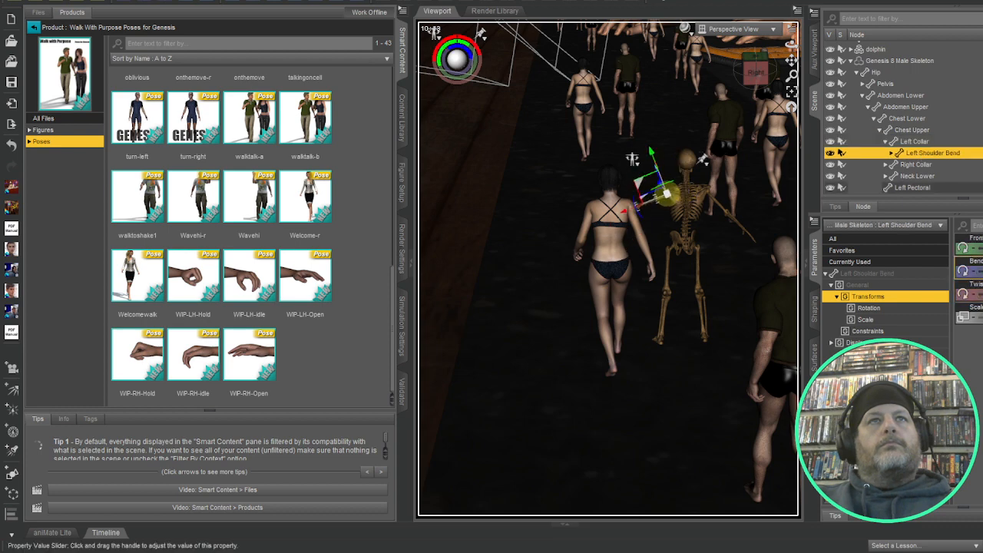
drag(979, 271, 975, 248)
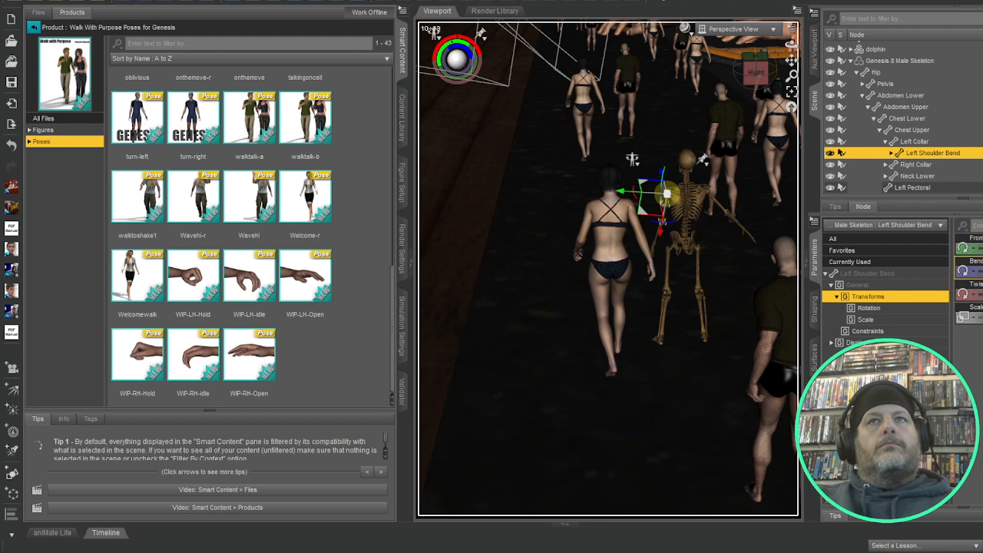
click(892, 155)
click(927, 163)
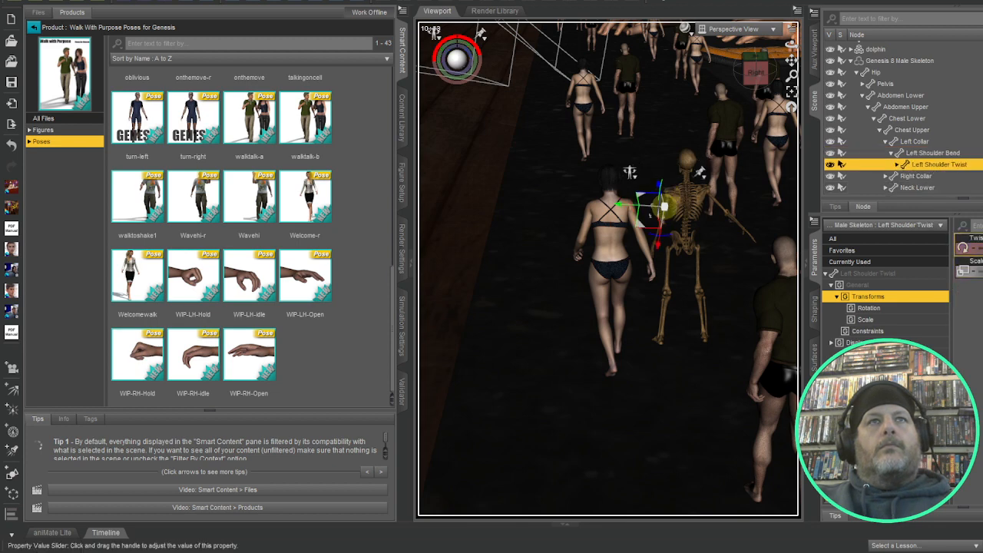
drag(979, 248, 982, 248)
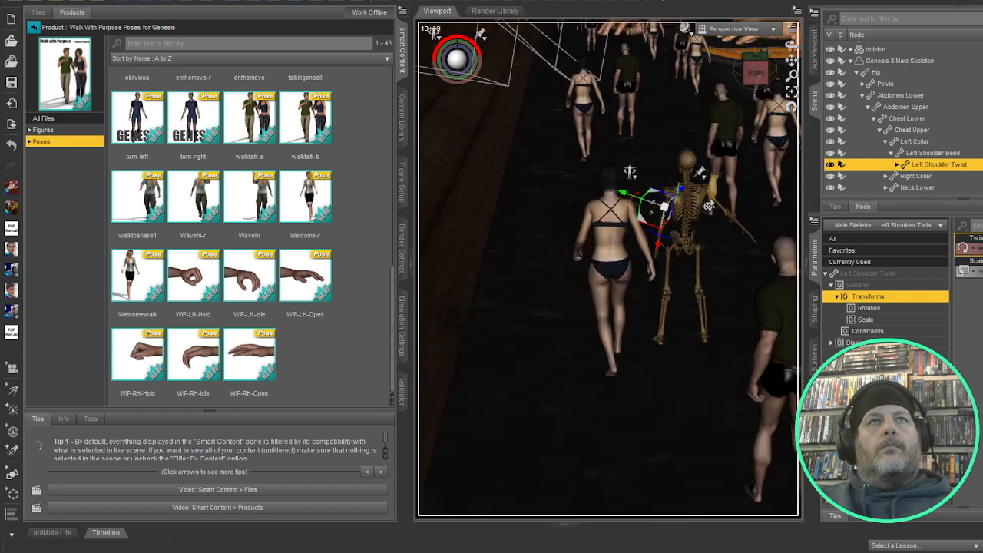
- Lower the skeleton's right arm so it hangs at its side by rotating the right shoulder bend
click(711, 206)
click(715, 206)
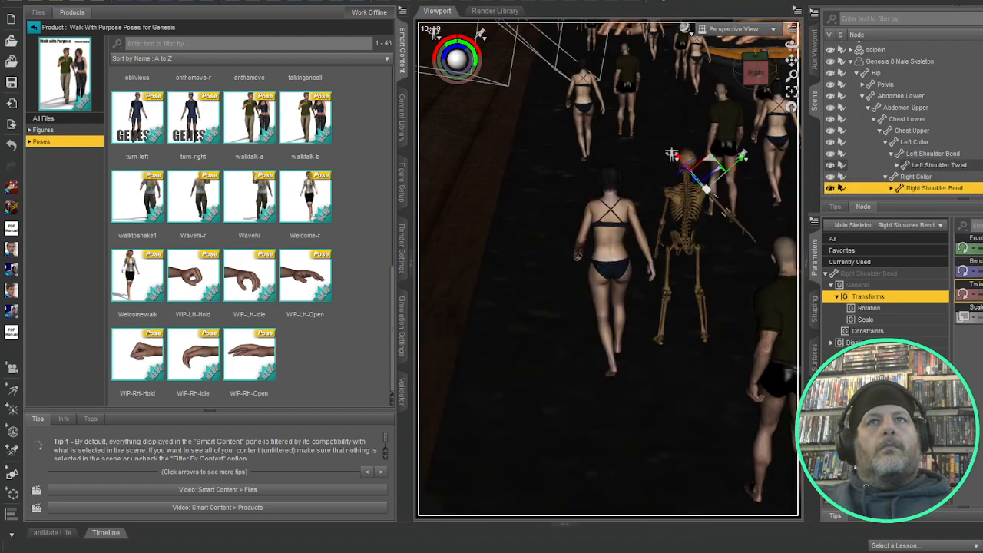
drag(978, 271, 982, 248)
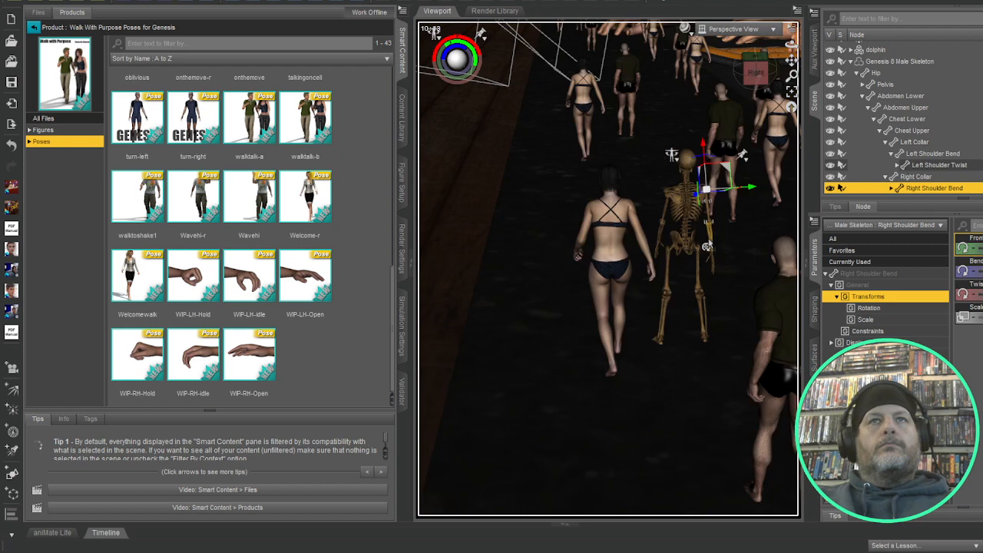
- Curl the fingers of the skeleton's right and left hands with the hand pose controls
click(706, 246)
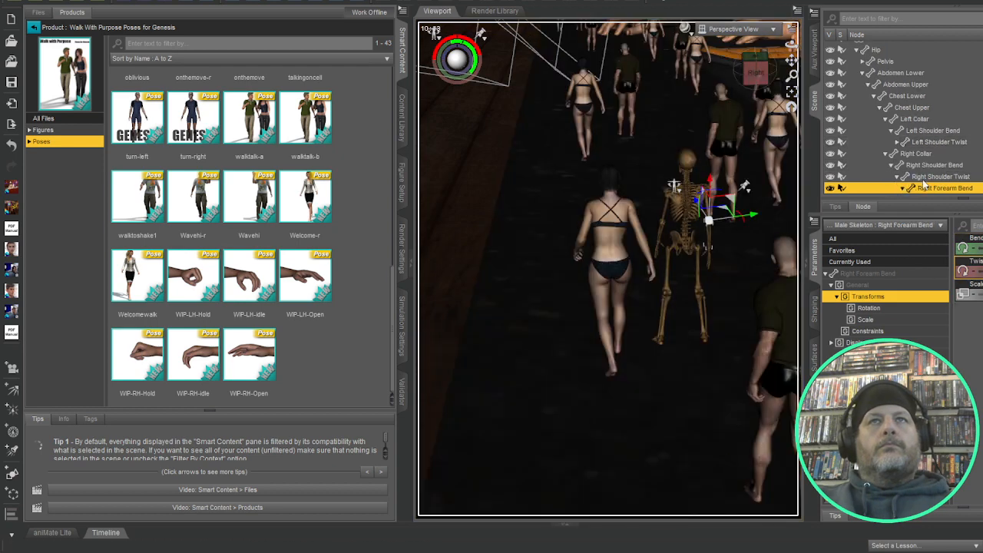
scroll(937, 152, down, 2)
click(909, 153)
click(947, 164)
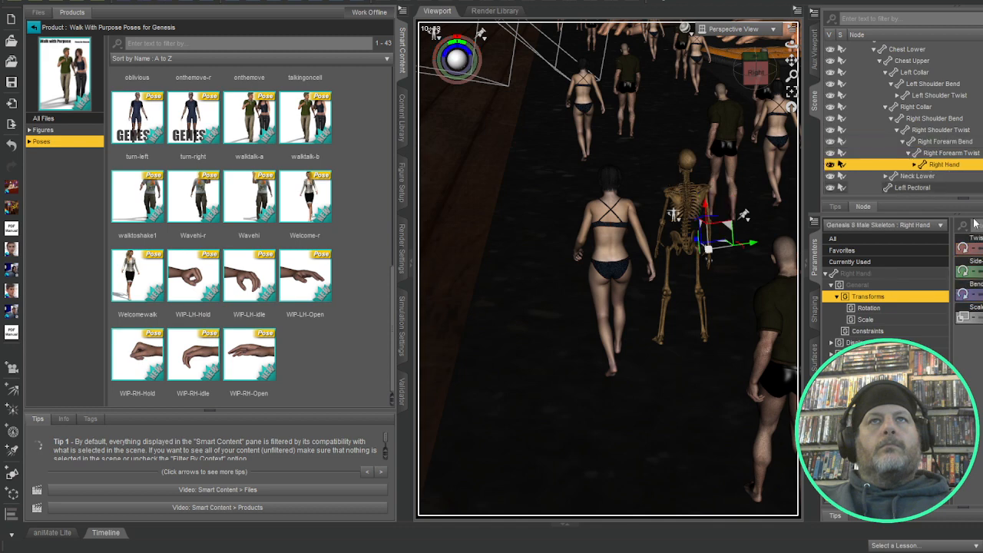
click(859, 354)
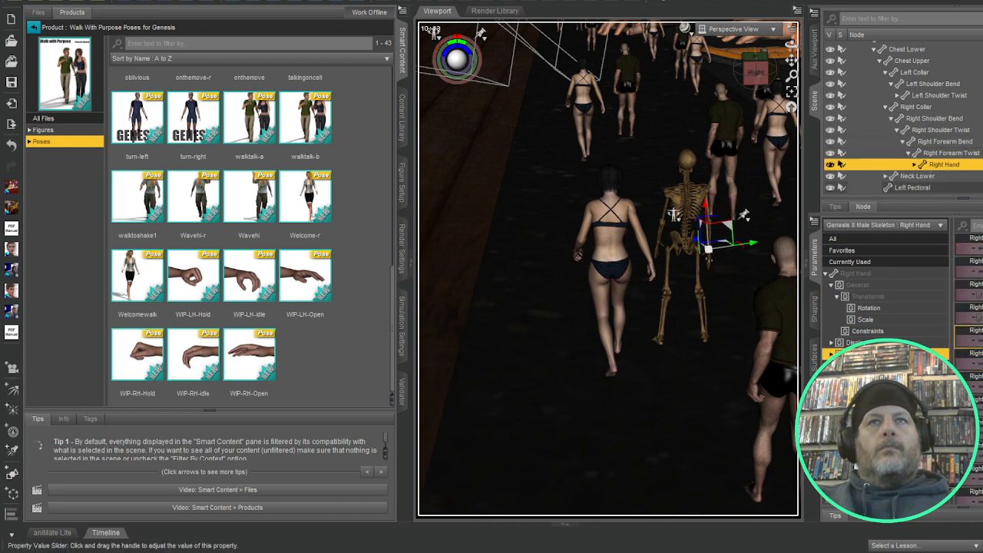
drag(976, 340, 982, 341)
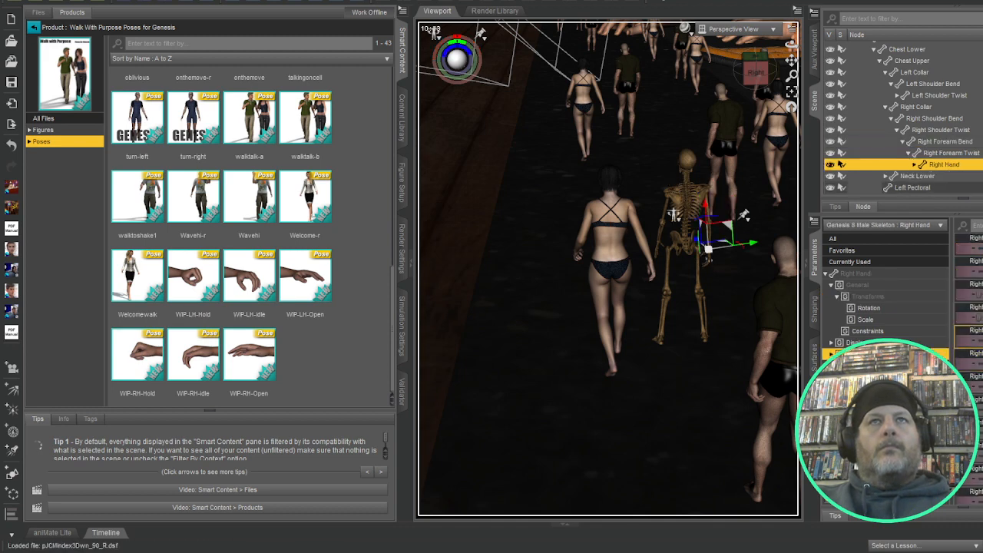
click(654, 261)
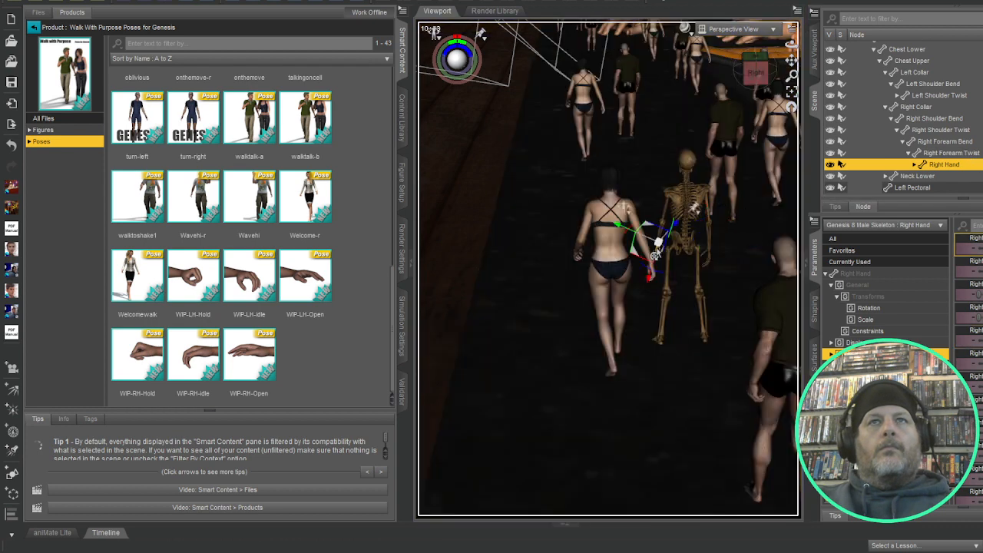
drag(975, 340, 982, 340)
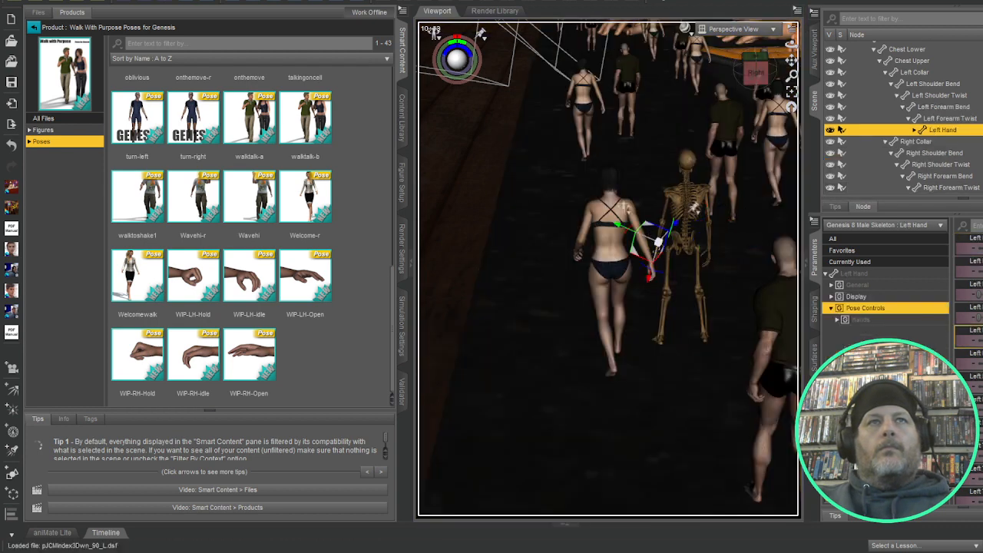
- Bring the skeleton's left leg forward into a step by bending the left thigh and the left shin
click(669, 266)
drag(975, 271, 973, 248)
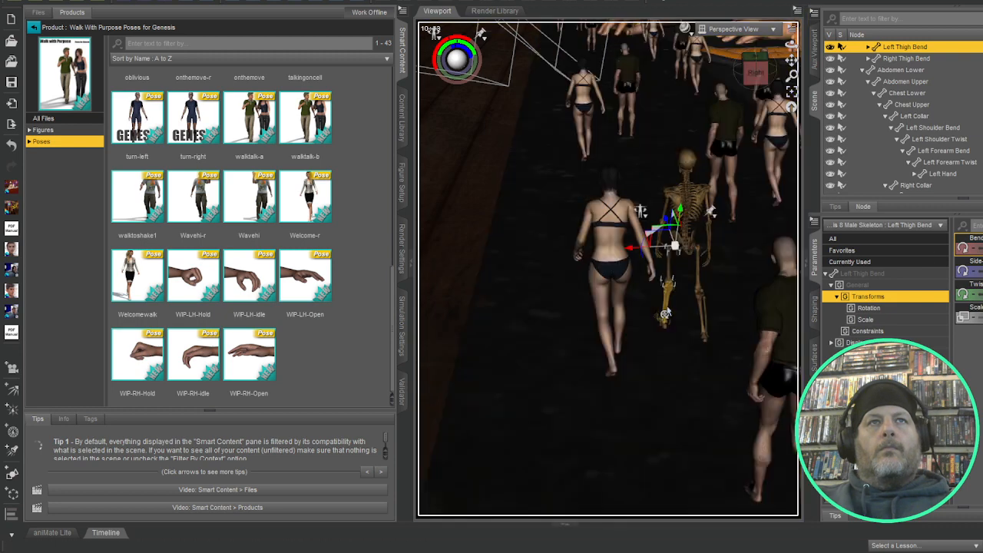
click(666, 314)
drag(975, 249, 972, 248)
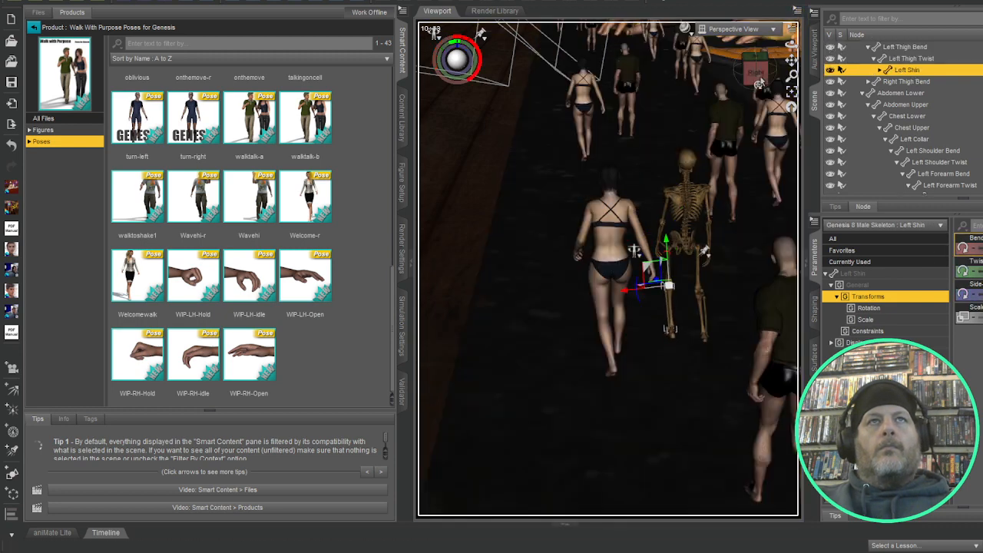
- From a side view, bend the skeleton's left foot so that it rests flatter on the ground
drag(757, 73, 761, 72)
click(757, 74)
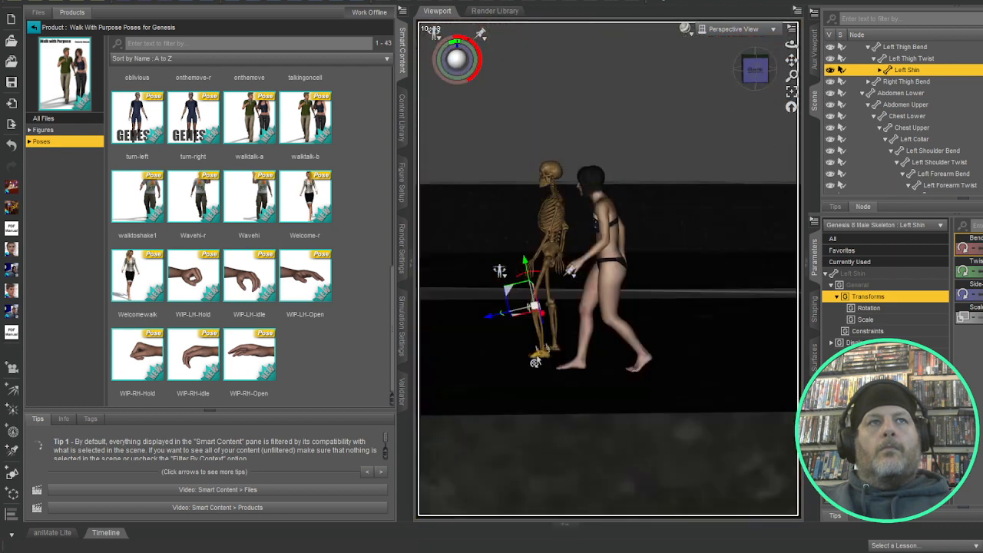
click(535, 362)
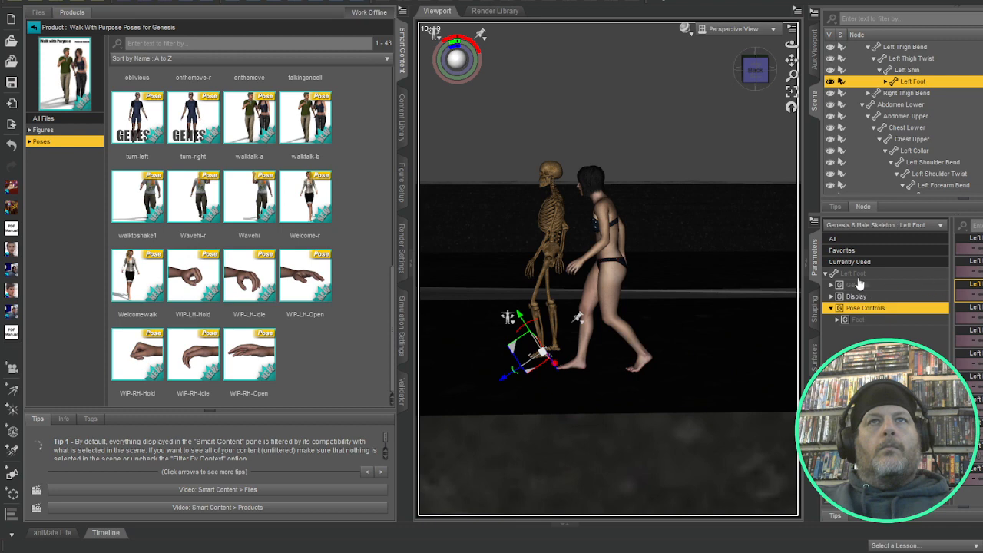
click(857, 284)
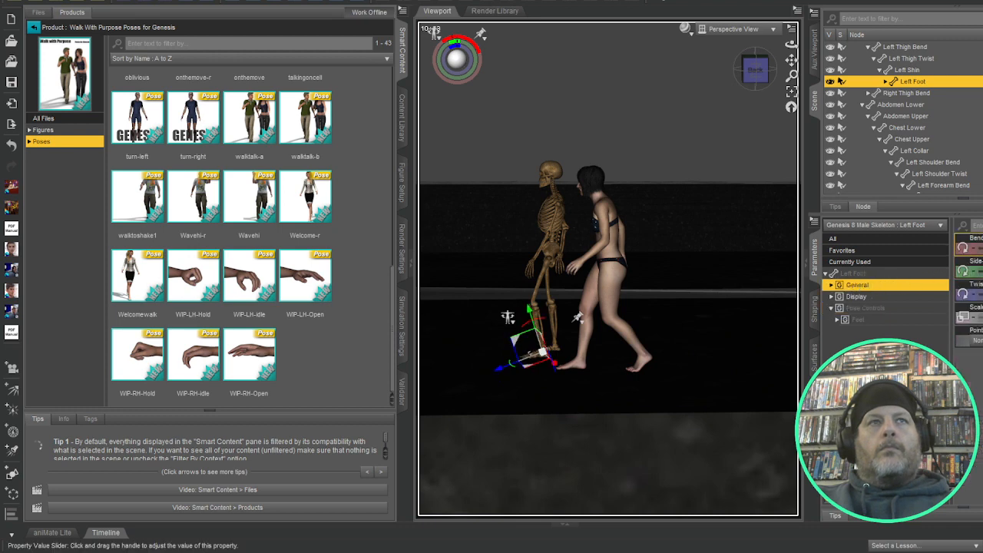
- Pose the skeleton's right leg trailing behind by bending the right shin and thigh, and swing the right arm slightly back at the shoulder
click(554, 327)
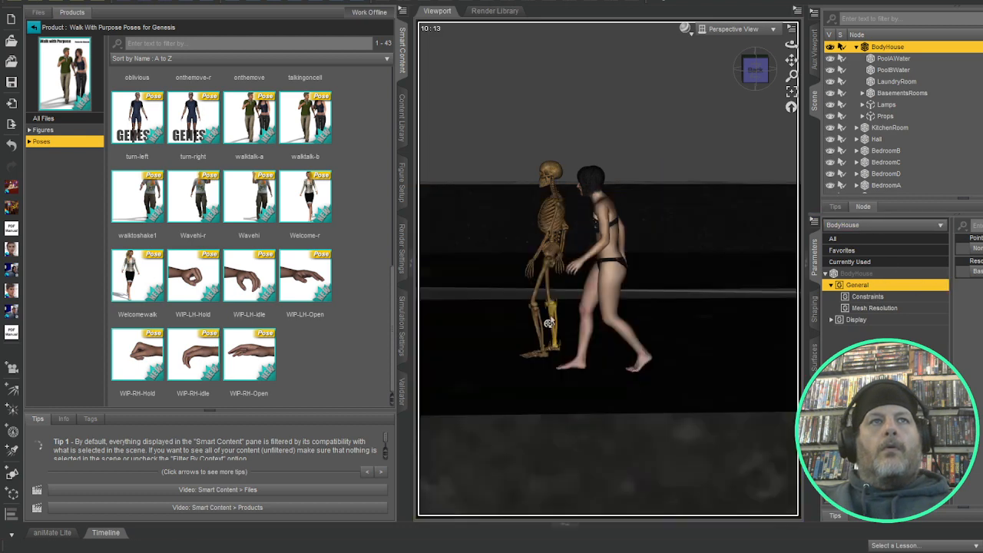
click(548, 324)
drag(975, 248, 982, 248)
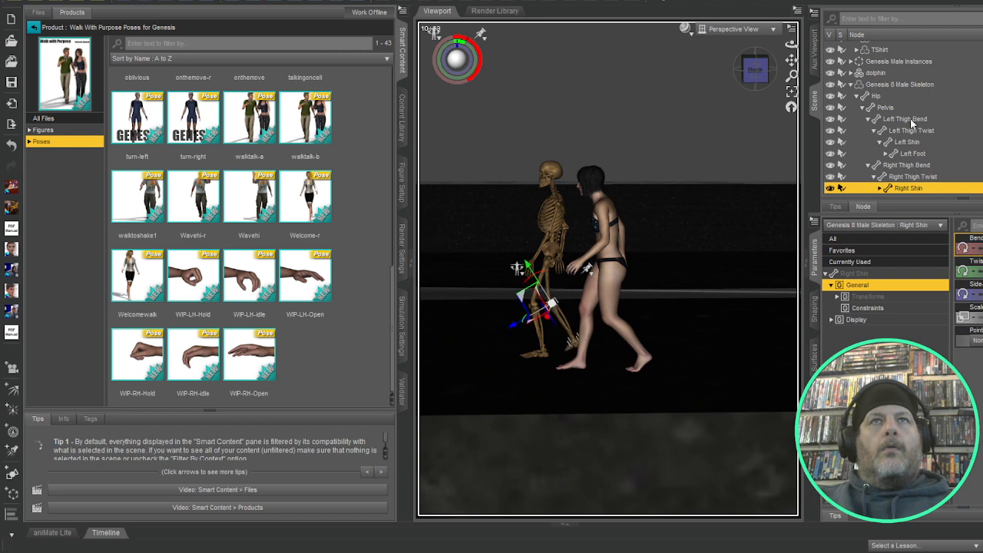
click(908, 166)
drag(977, 241, 982, 242)
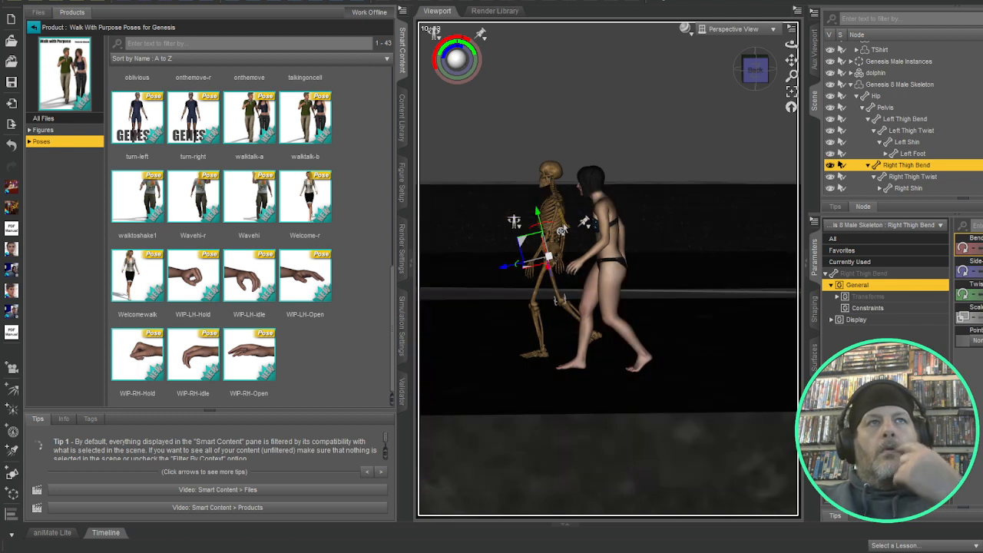
click(564, 227)
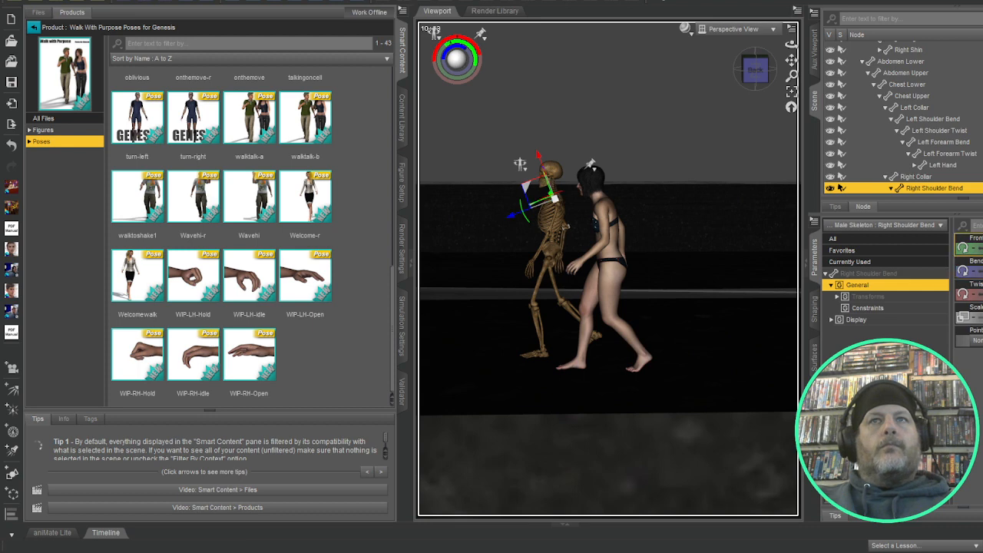
drag(981, 248, 980, 249)
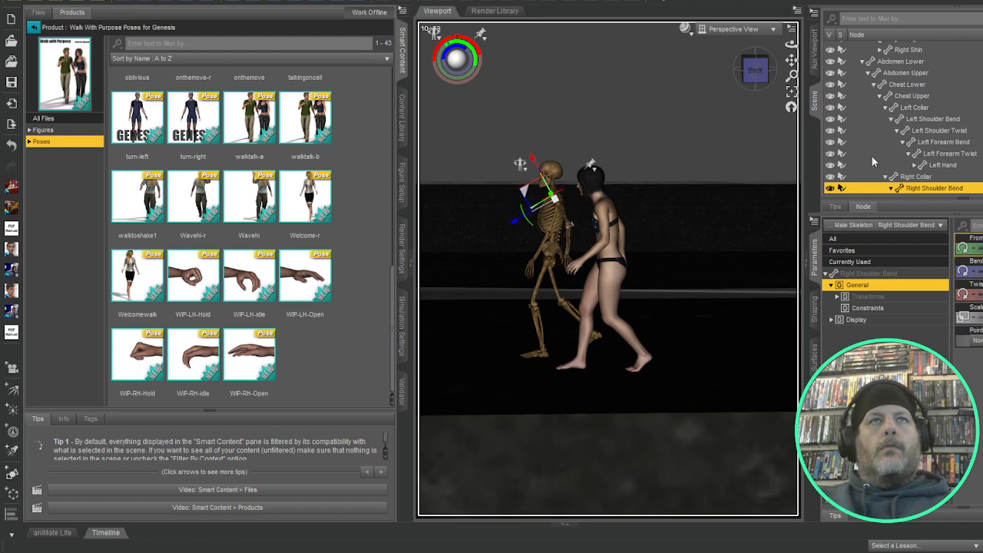
- Move the whole Genesis 8 Male Skeleton sideways and forward so that it walks just ahead of the nearest woman
mouse_move(755, 71)
mouse_down()
mouse_move(740, 76)
mouse_move(760, 73)
mouse_up()
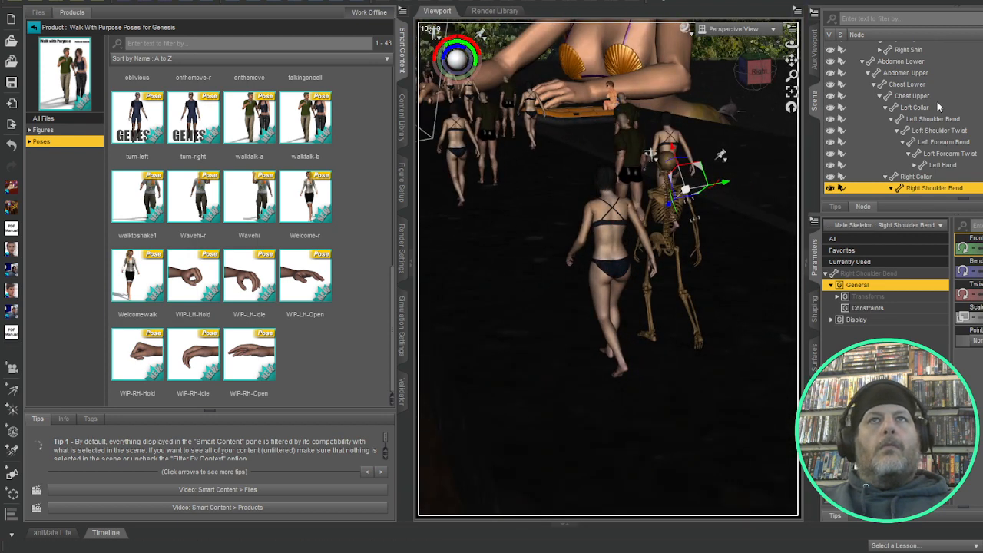
scroll(929, 109, up, 5)
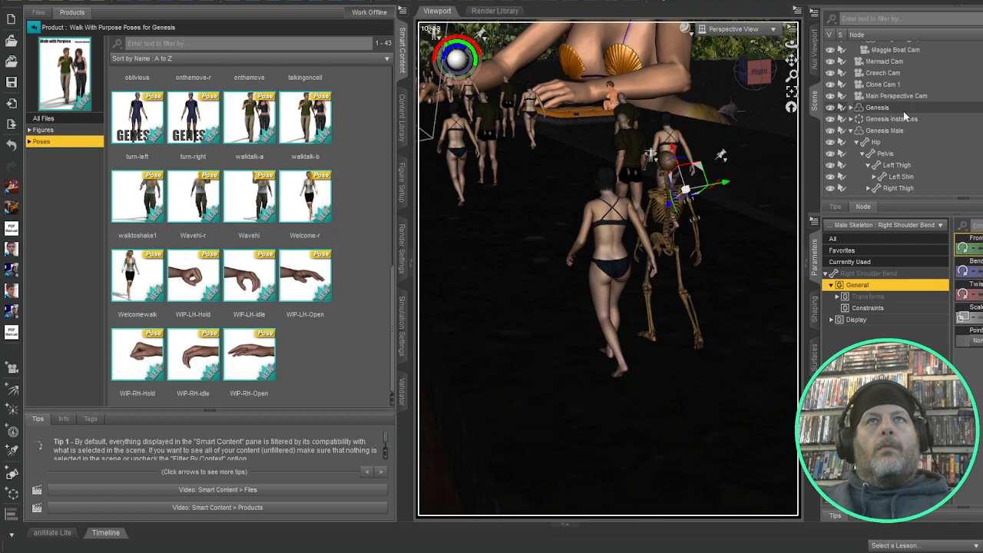
click(880, 134)
click(850, 131)
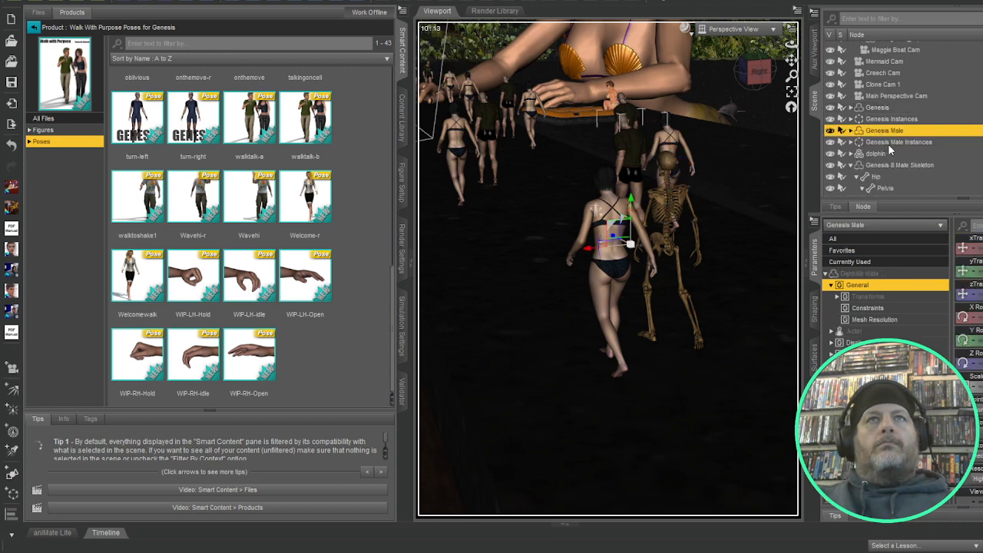
click(891, 164)
click(850, 166)
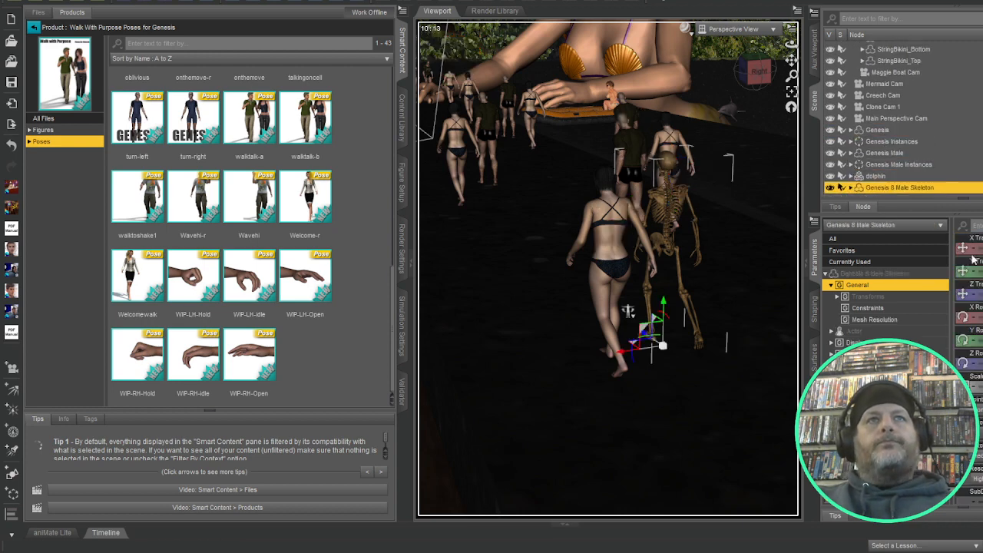
drag(628, 310, 600, 274)
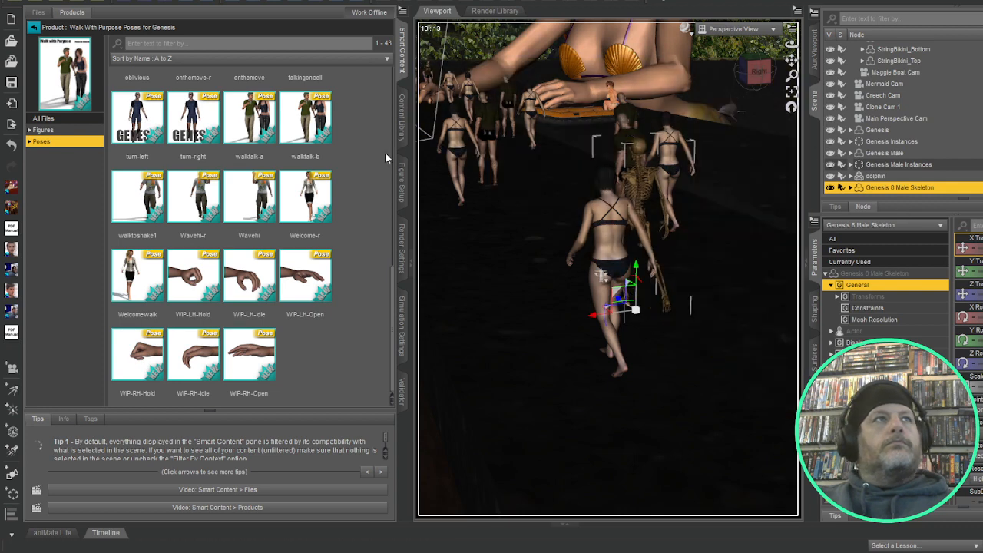
- Clear the "walk" search, filter the products by context and open the materials of Midnight Skeleton for Genesis 8 Male
click(401, 115)
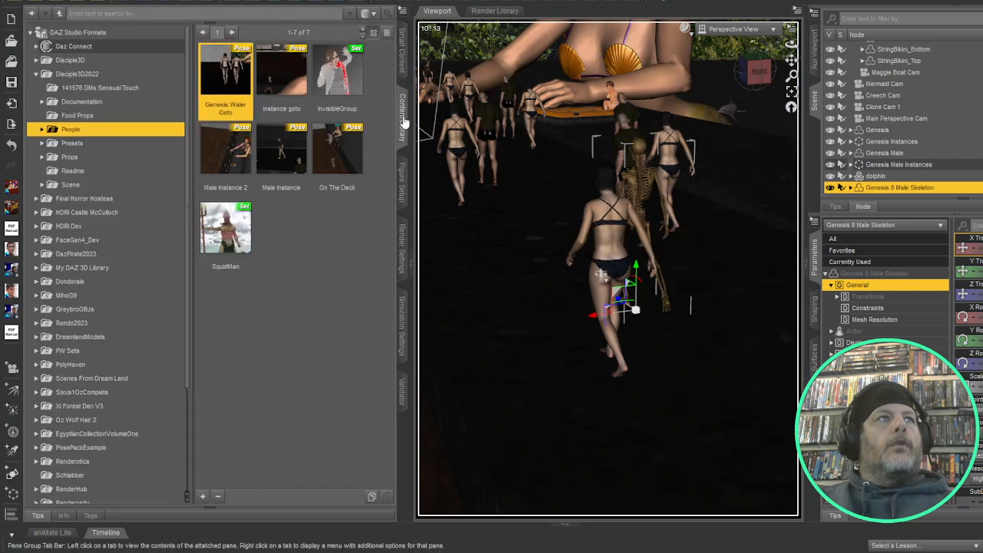
click(400, 58)
click(33, 29)
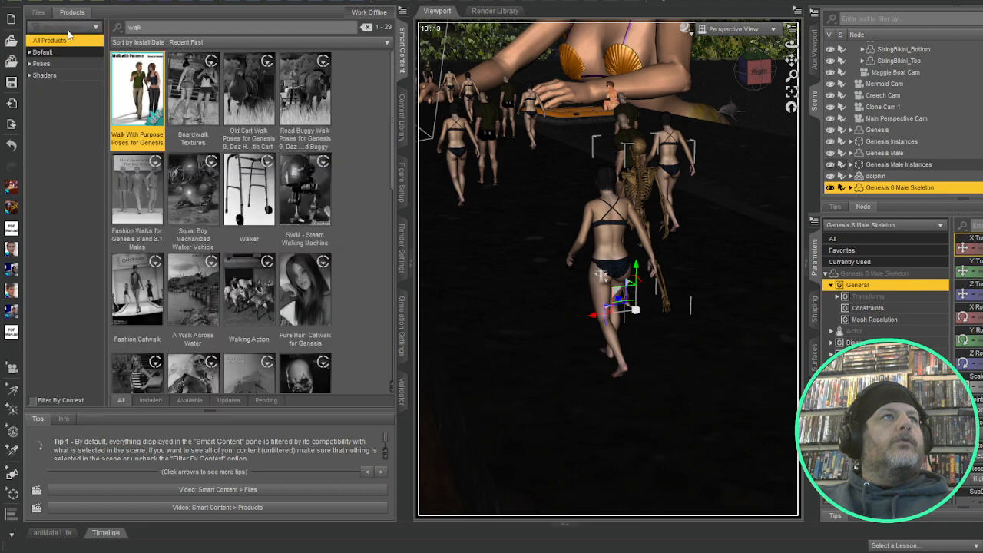
click(366, 27)
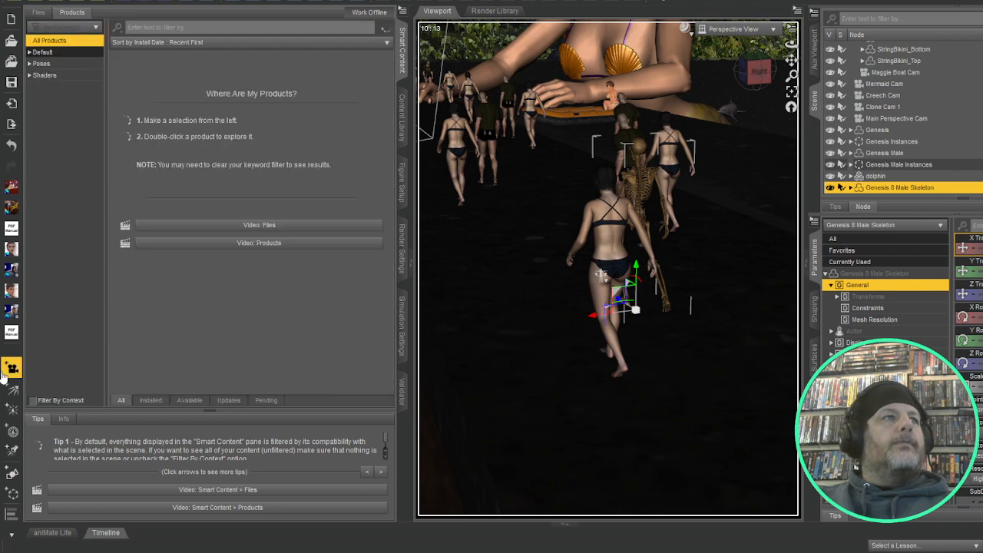
click(33, 400)
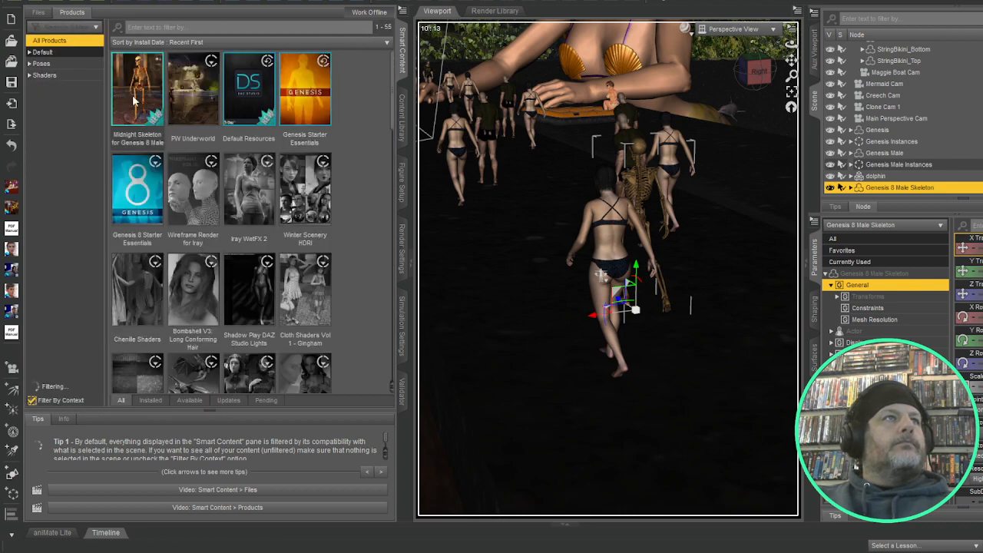
click(116, 108)
click(43, 141)
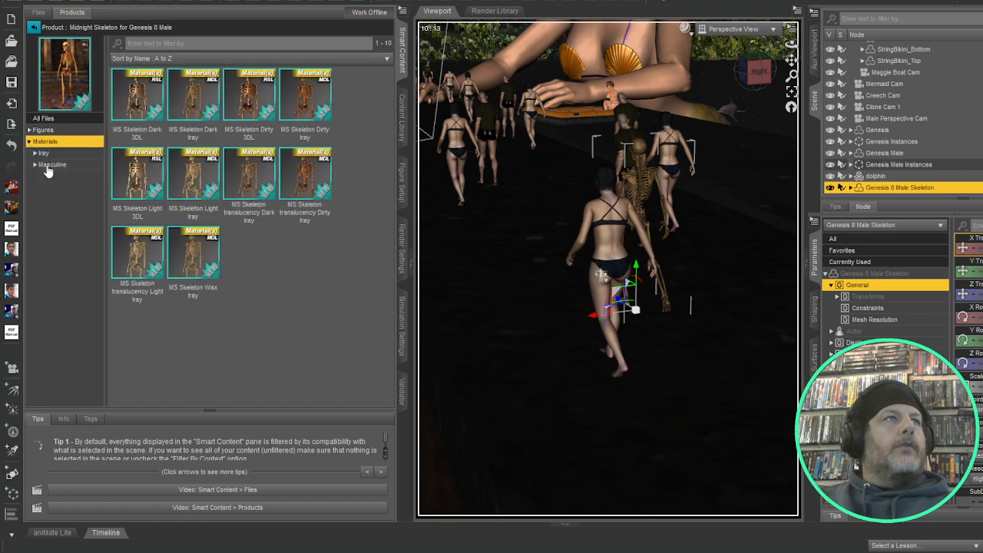
- Try the Dark and translucency Light Iray materials, apply MS Skeleton Light Iray to the skeleton, and move the figure slightly sideways and forward
click(45, 154)
click(34, 154)
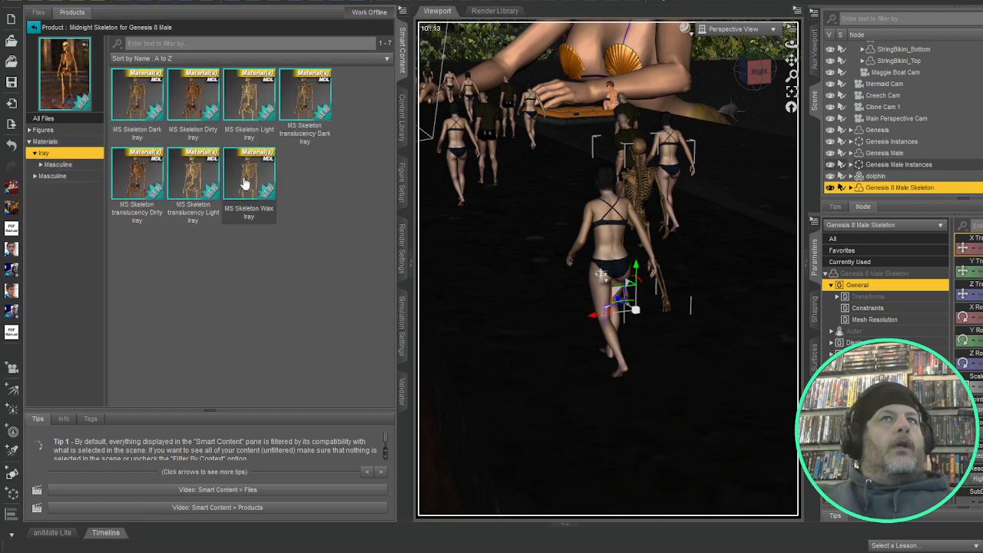
click(131, 92)
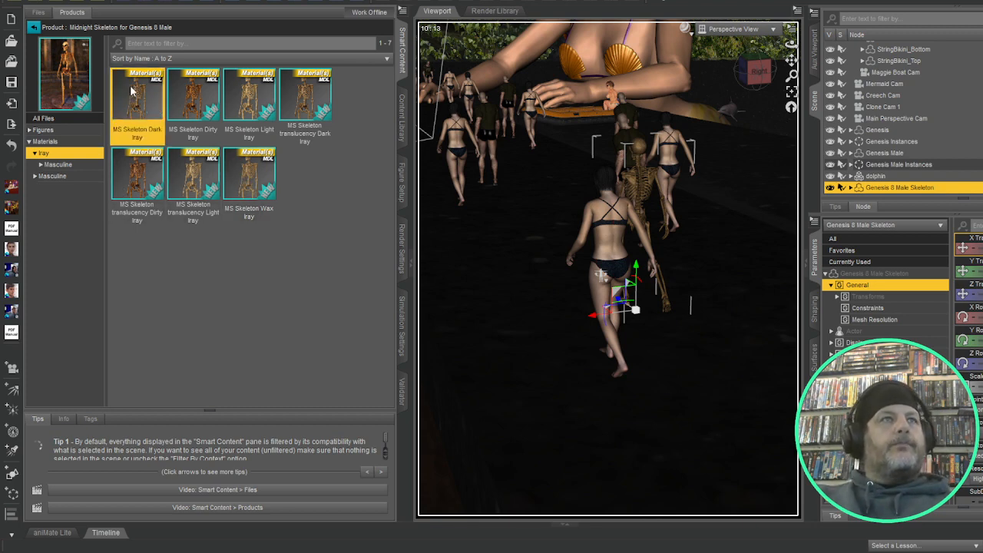
click(201, 178)
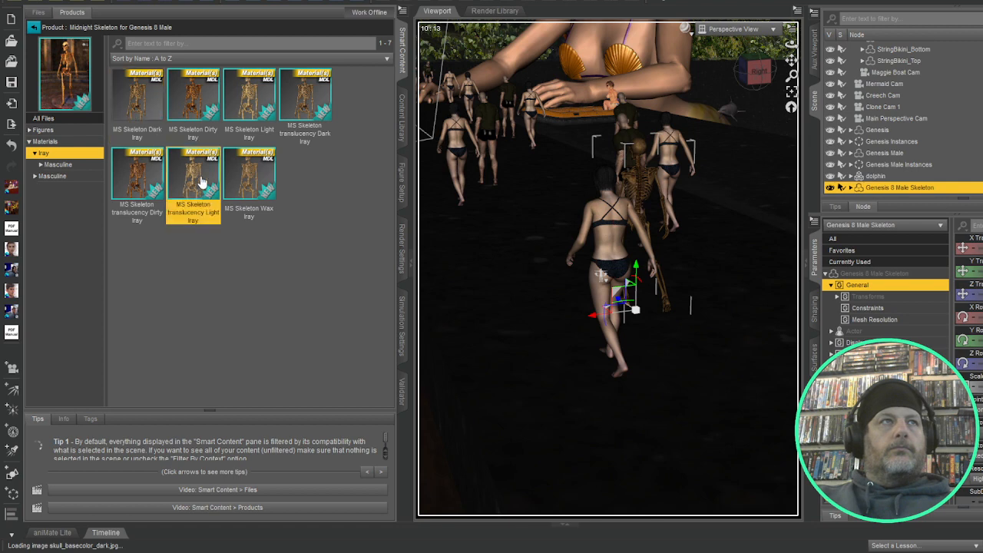
click(257, 102)
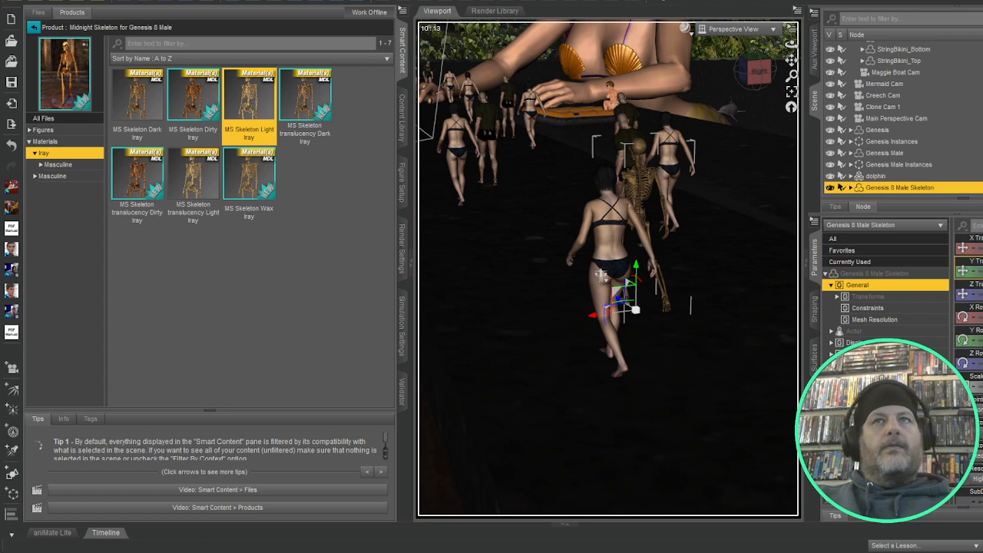
drag(602, 275, 575, 253)
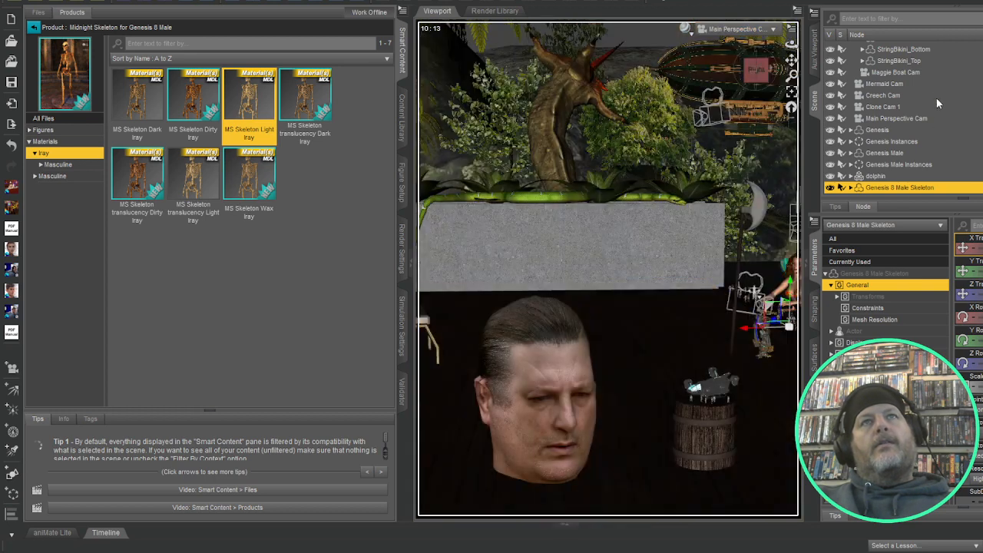
- Select Tonemapper Options while viewing through Miho Cam, and collapse the Cliff House Building and Maggie Raider G2 hierarchies in the scene
scroll(935, 92, up, 5)
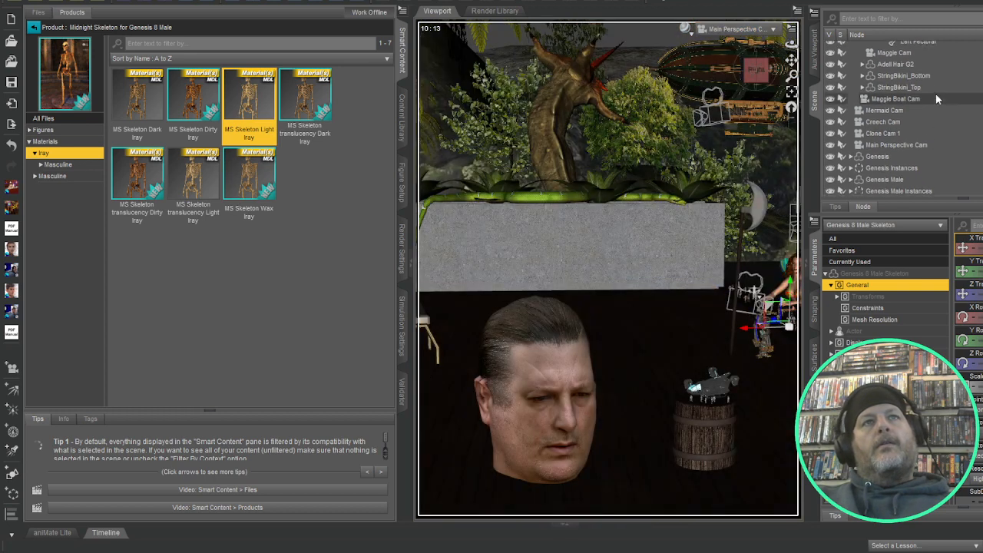
scroll(936, 91, up, 5)
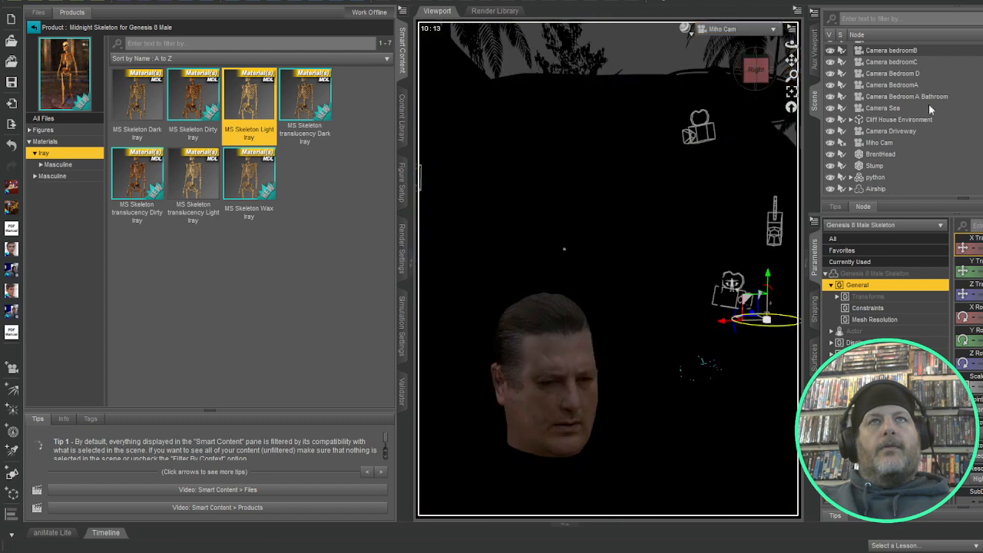
scroll(930, 100, up, 5)
click(913, 49)
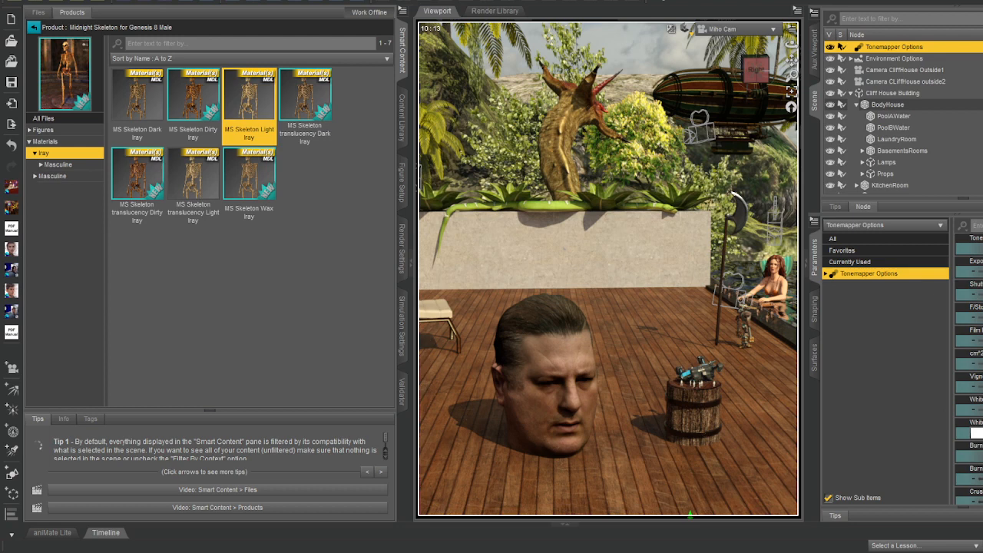
click(850, 93)
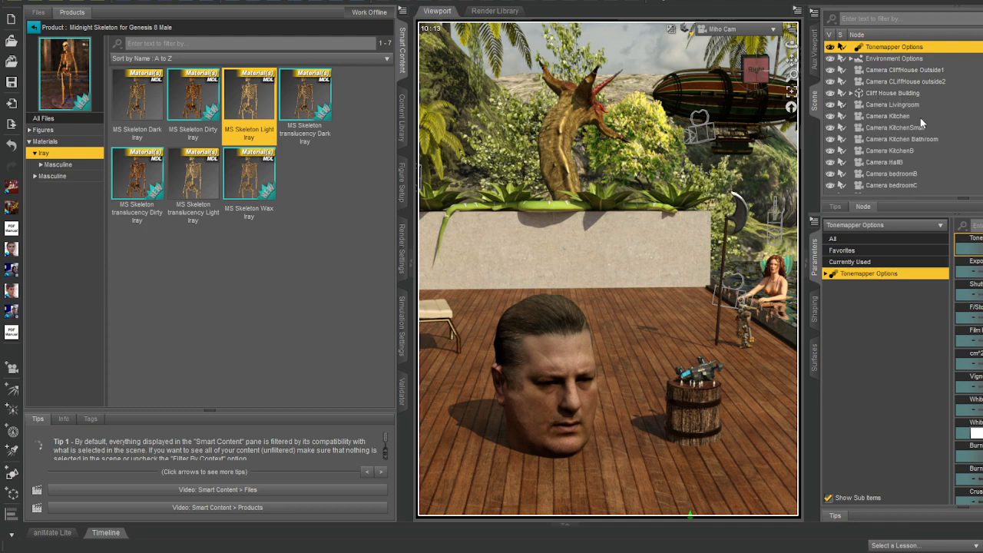
scroll(925, 112, down, 10)
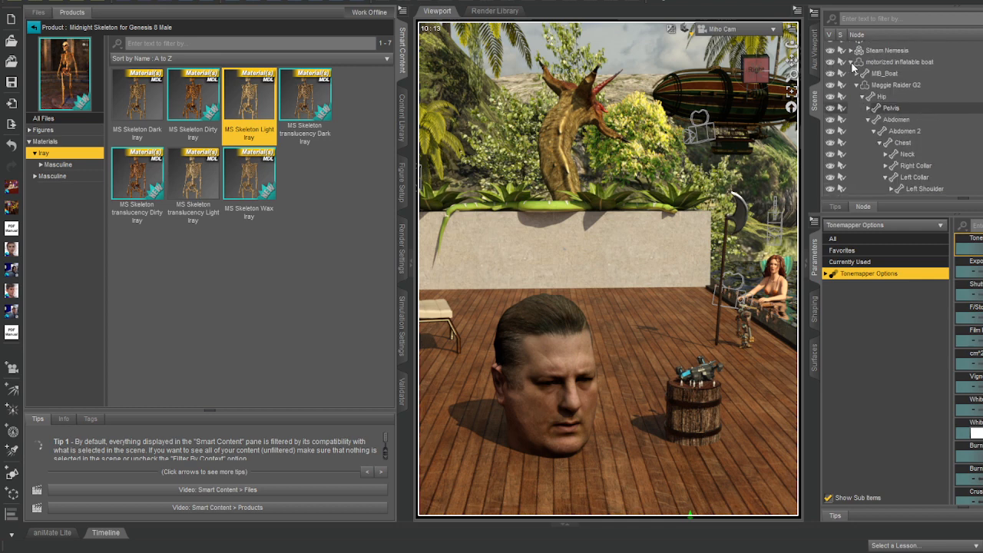
click(856, 84)
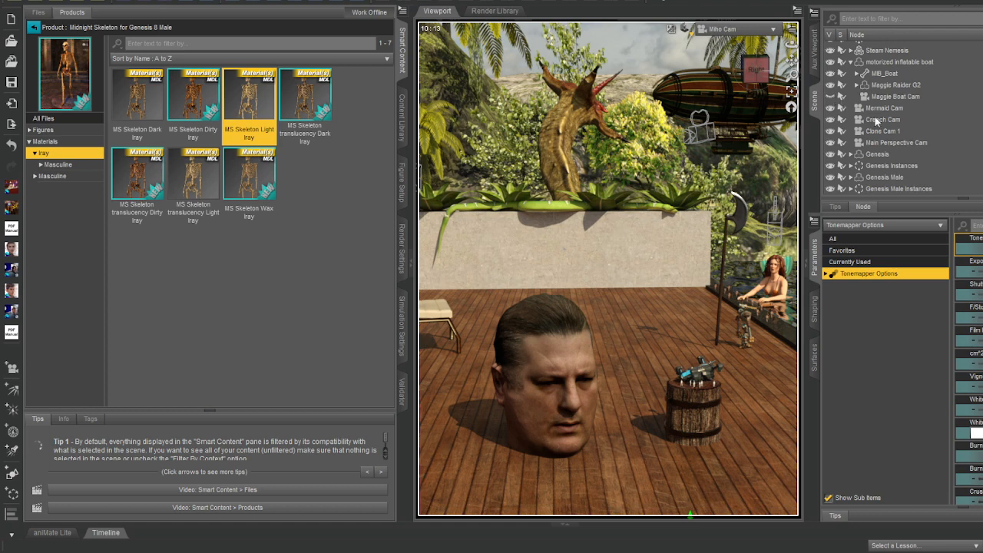
scroll(960, 173, down, 1)
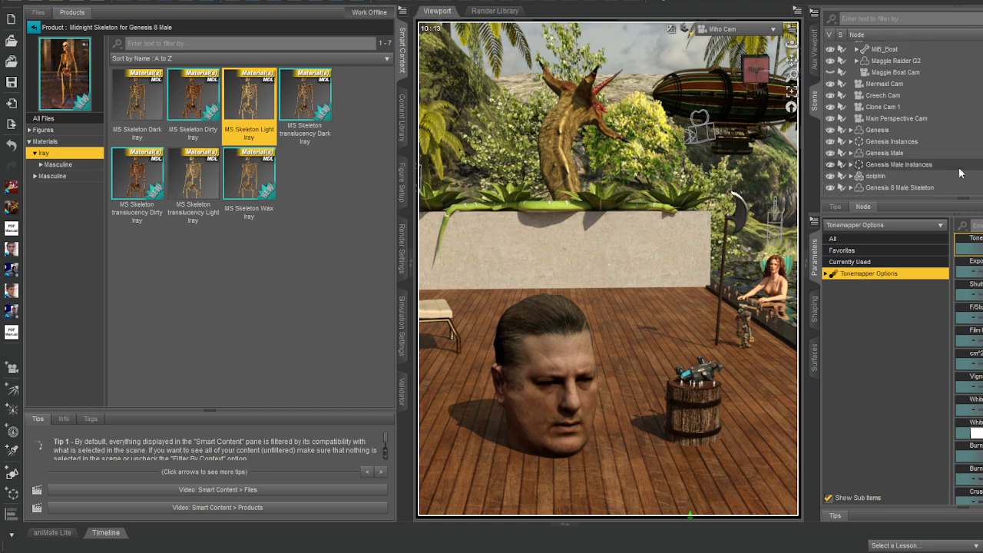
- Select the Genesis 8 Male Skeleton and, in Perspective View, move it beside the rearmost man in the line of walkers
click(897, 187)
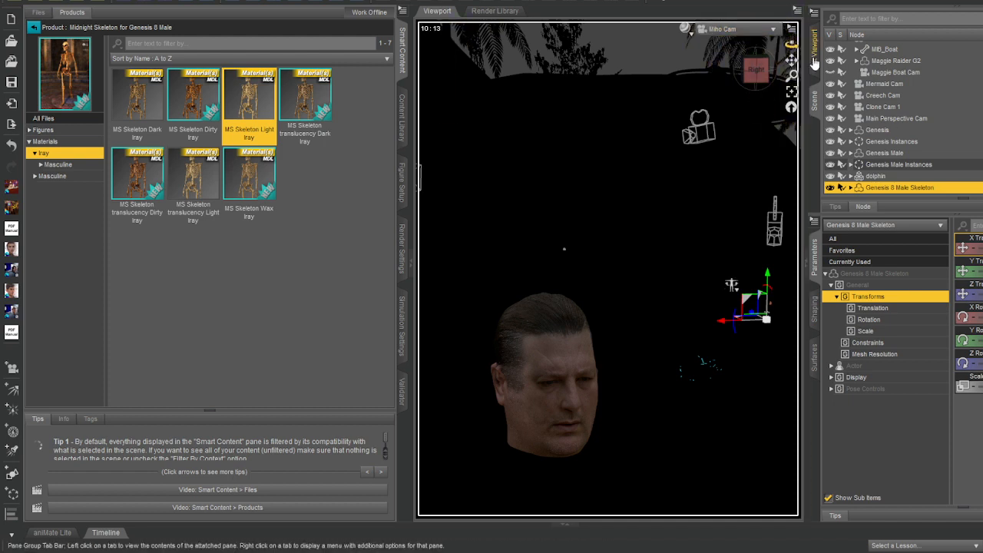
click(758, 39)
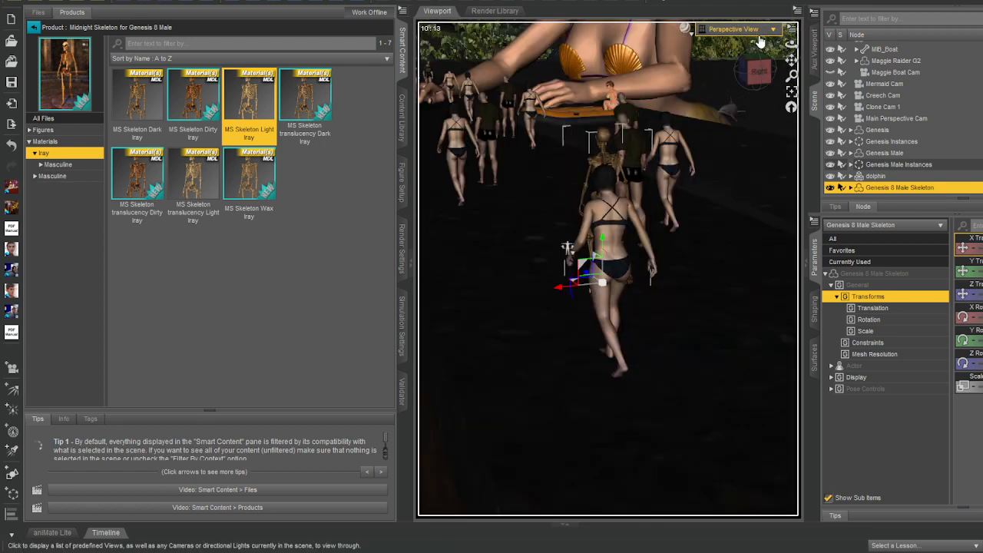
drag(566, 247, 773, 401)
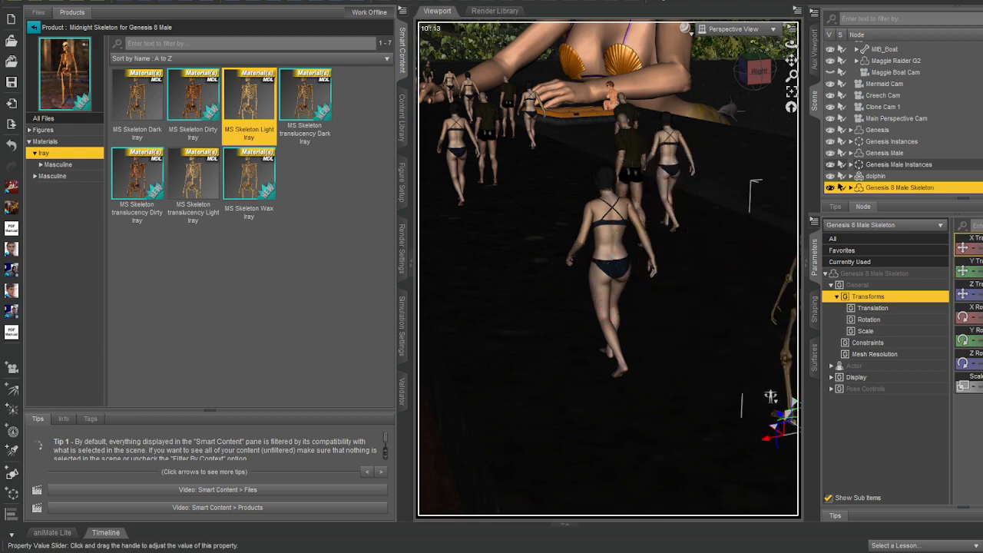
drag(791, 76, 768, 80)
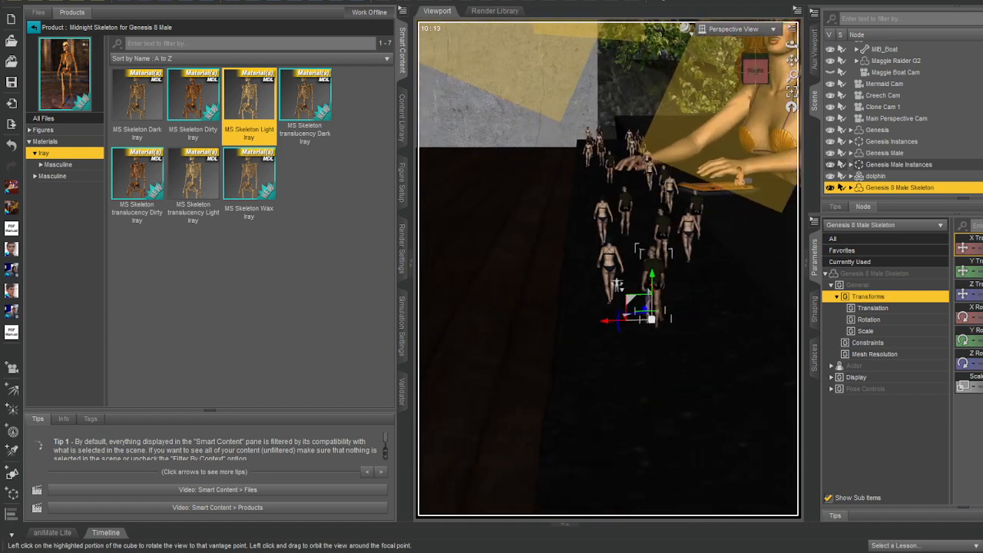
drag(617, 283, 653, 280)
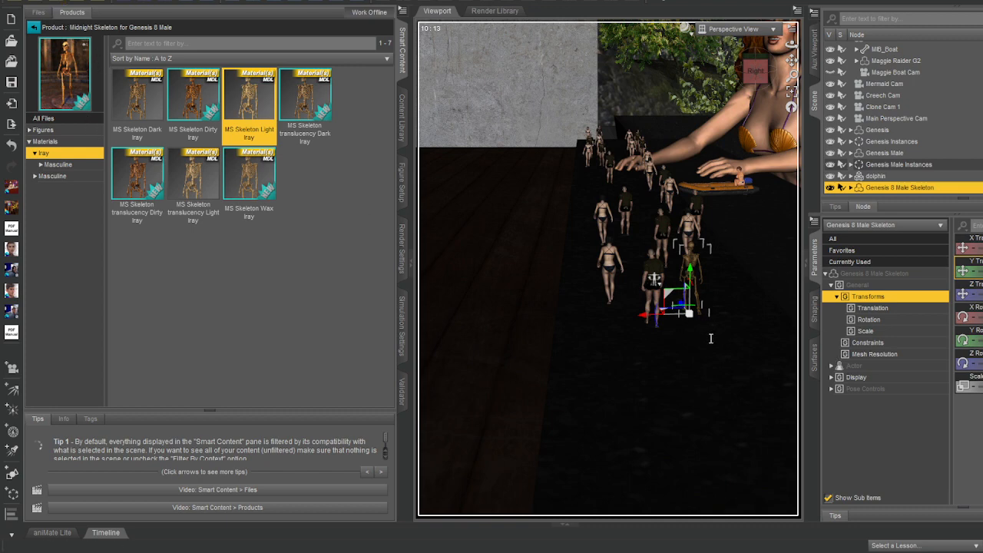
- Create ten instances of the Genesis 8 Male Skeleton and expand their instance group in the scene hierarchy
click(781, 397)
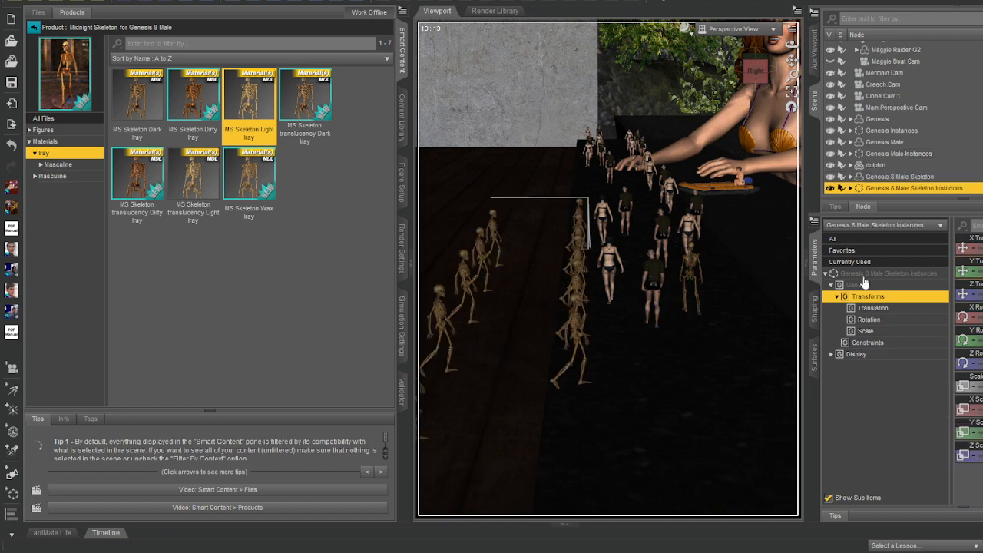
click(851, 188)
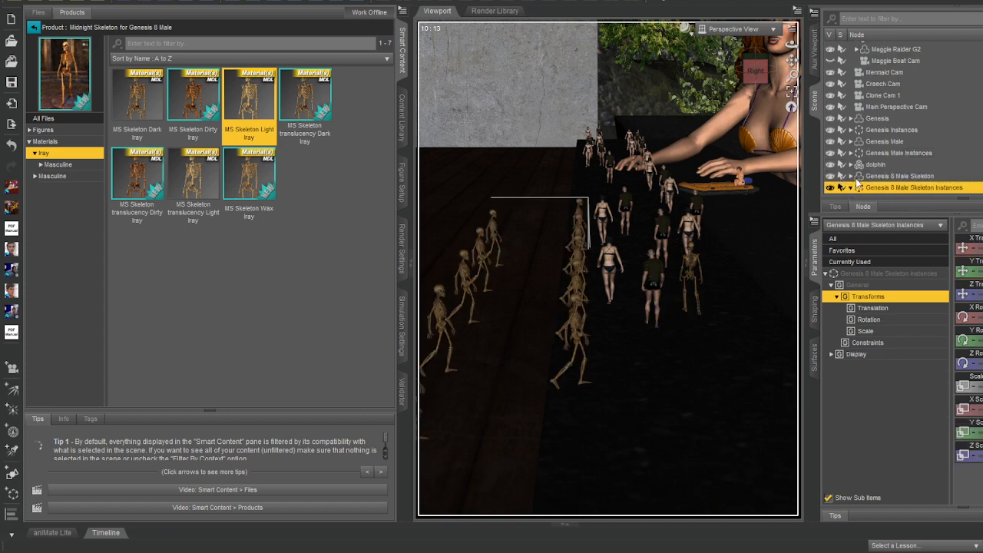
scroll(881, 123, down, 3)
- Turn the first skeleton instance to face the walking direction and place it on the sand behind the last walkers
click(904, 84)
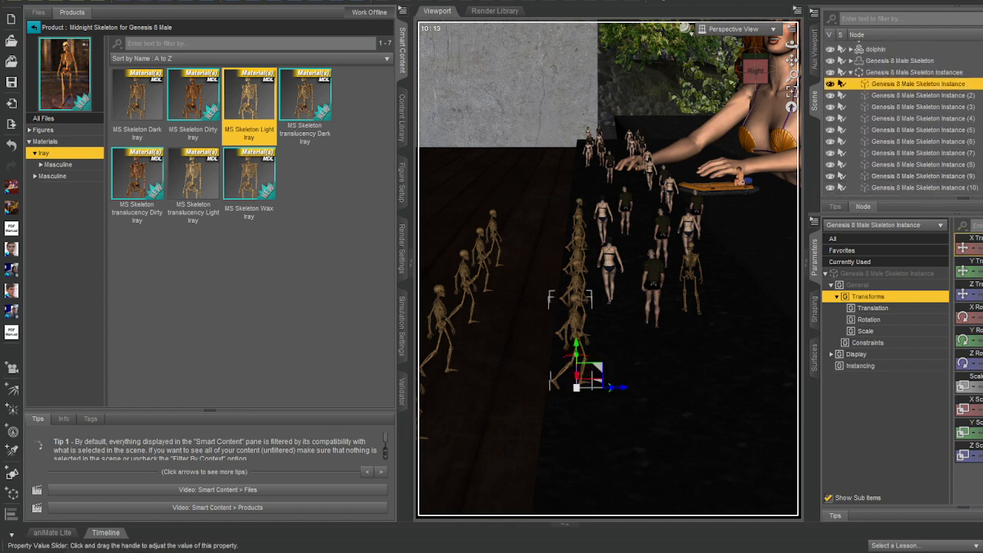
drag(979, 248, 982, 248)
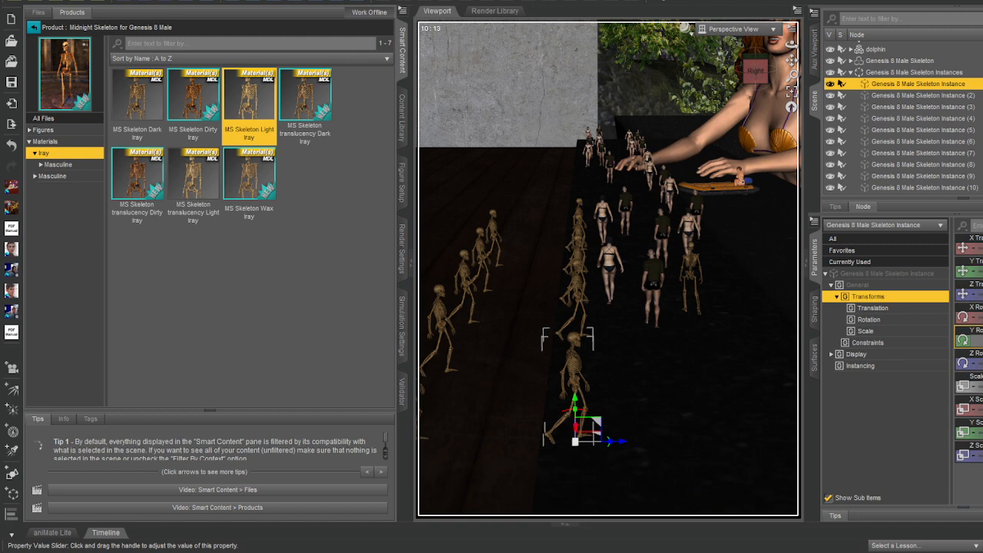
key(Return)
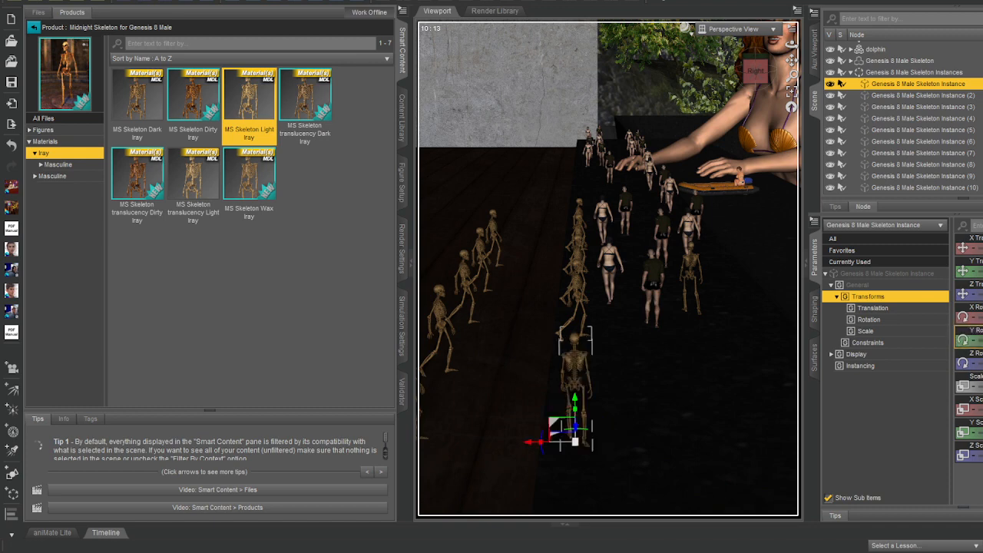
drag(969, 247, 973, 248)
drag(975, 294, 975, 295)
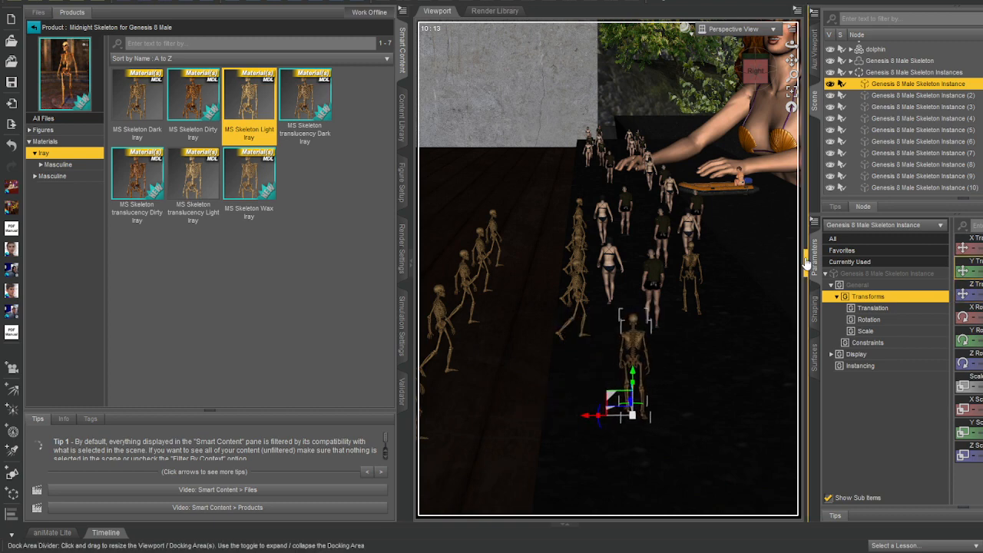
- Save the first instance's placement as the pose preset "skeleton instance" in the People folder and apply it to skeleton instances (2) to (10)
click(401, 117)
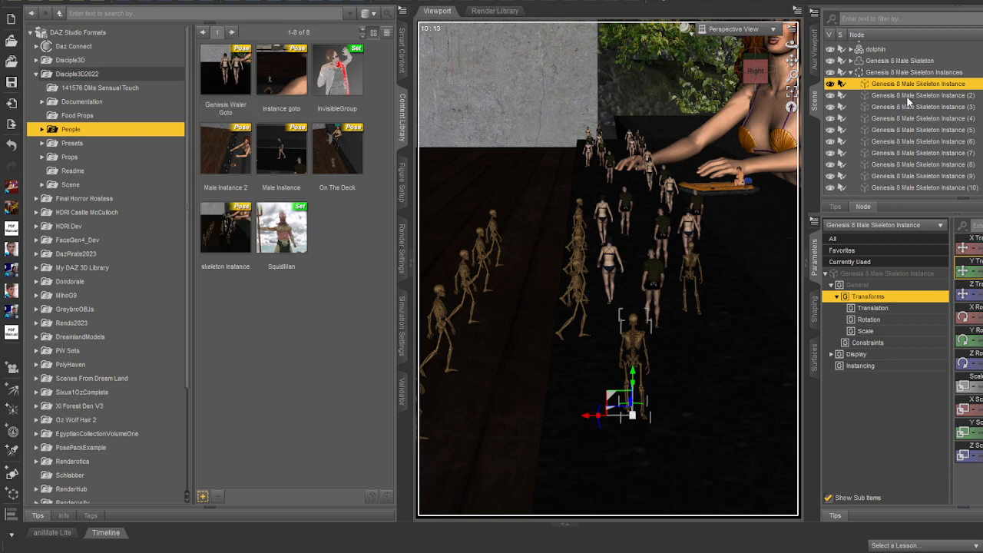
click(910, 95)
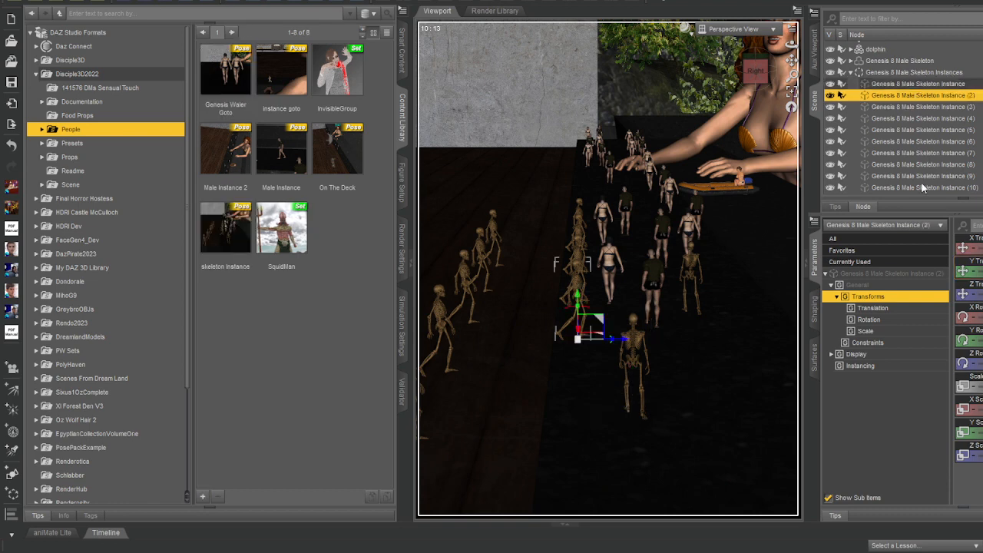
shift+click(922, 188)
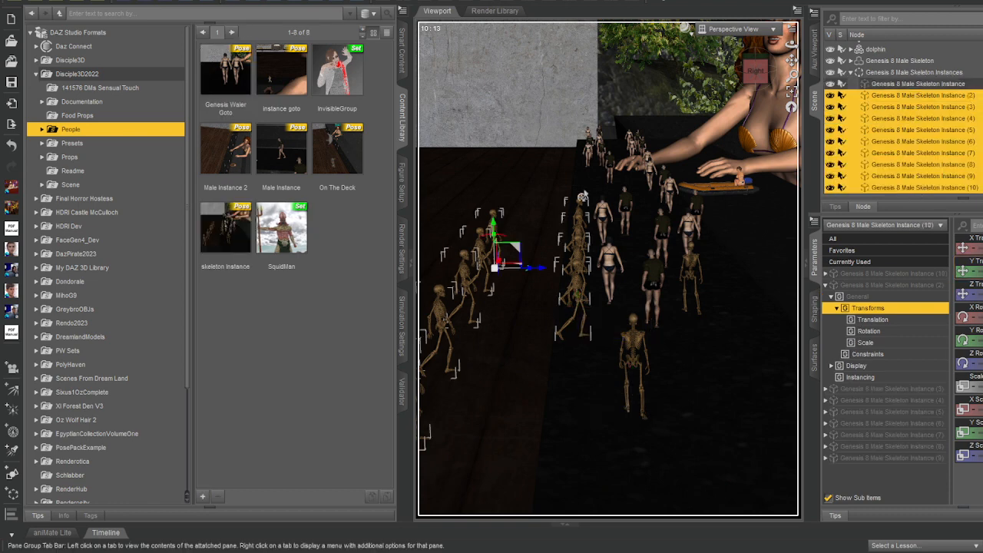
double_click(233, 227)
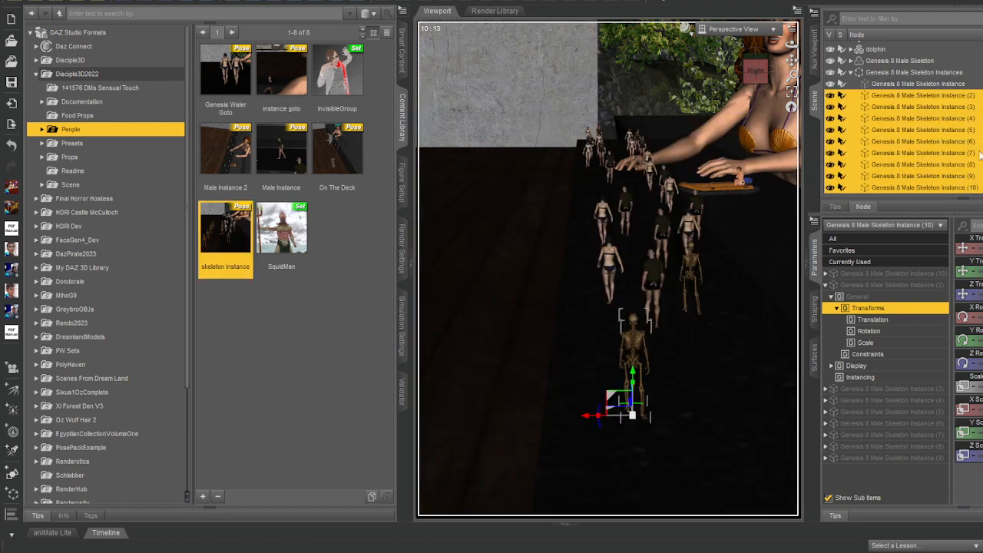
- Move skeleton instance (2) forward into the middle of the line of walking people
click(935, 95)
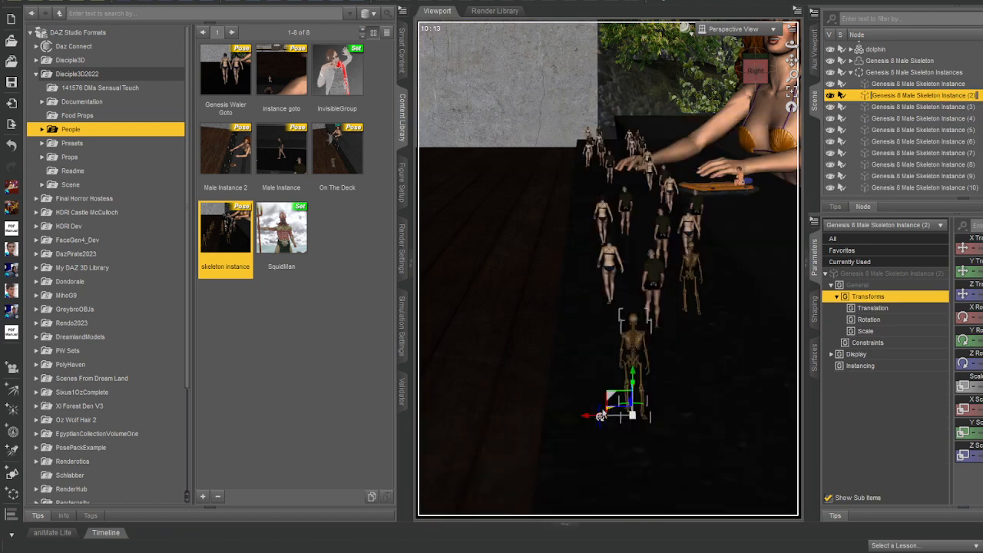
drag(585, 421, 681, 420)
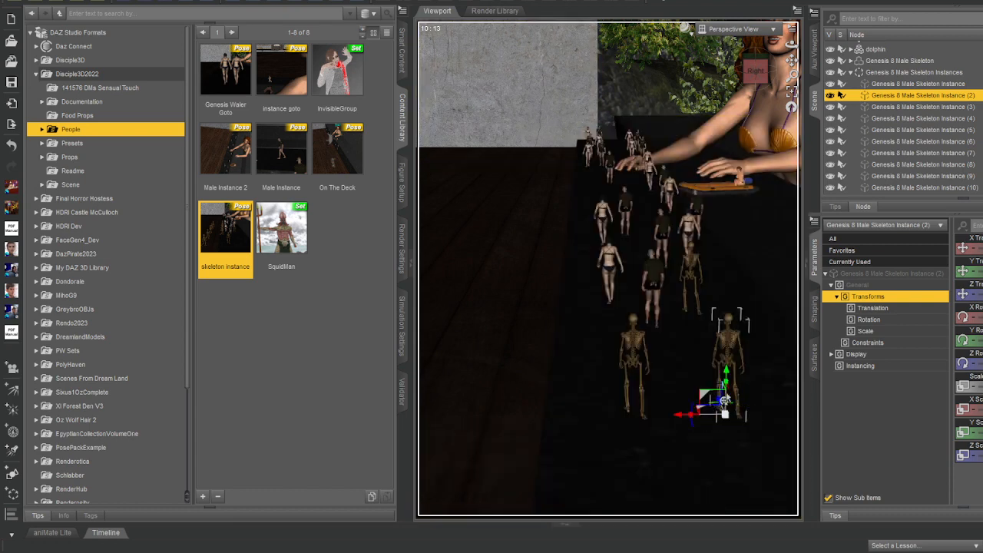
drag(725, 413, 644, 224)
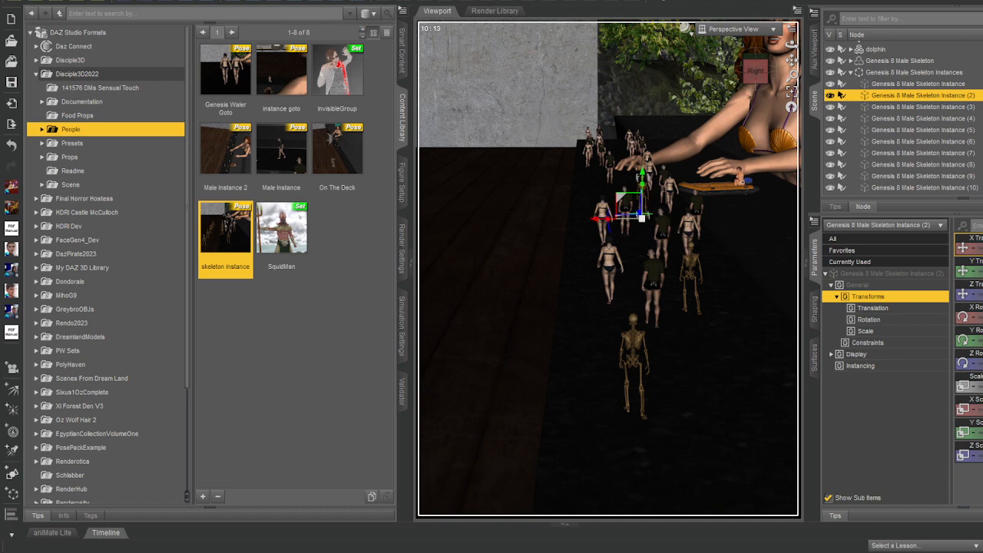
- Move skeleton instance (3) forward and sideways so that it walks just ahead of the rearmost man
click(922, 106)
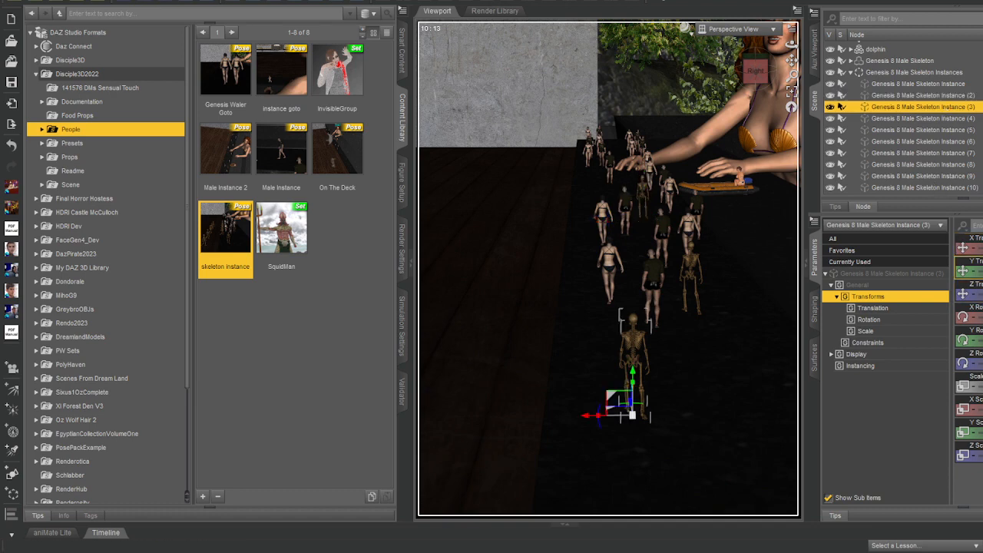
drag(980, 248, 978, 248)
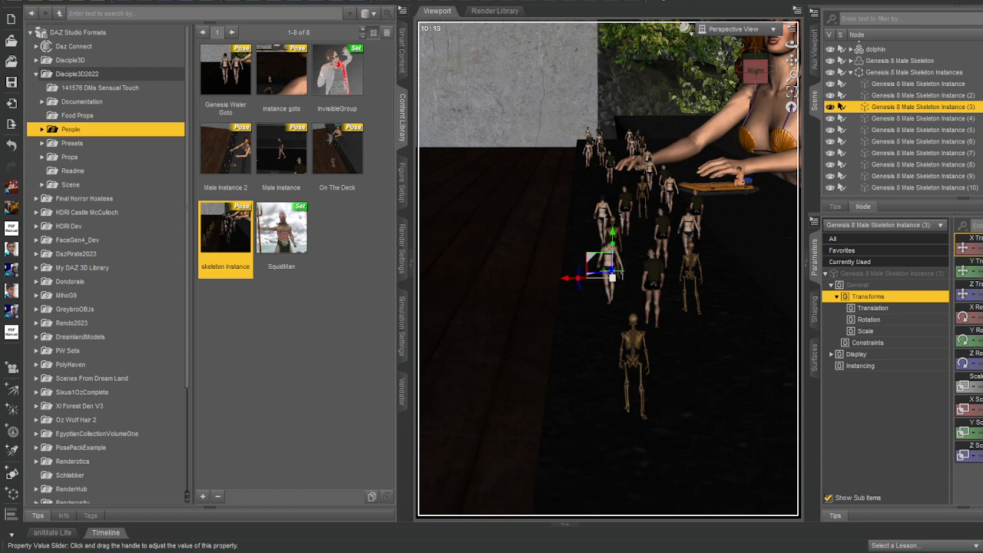
drag(981, 294, 982, 295)
- Move skeleton instance (4) forward to the deck side of the crowd, near the woman walking along that edge
click(949, 119)
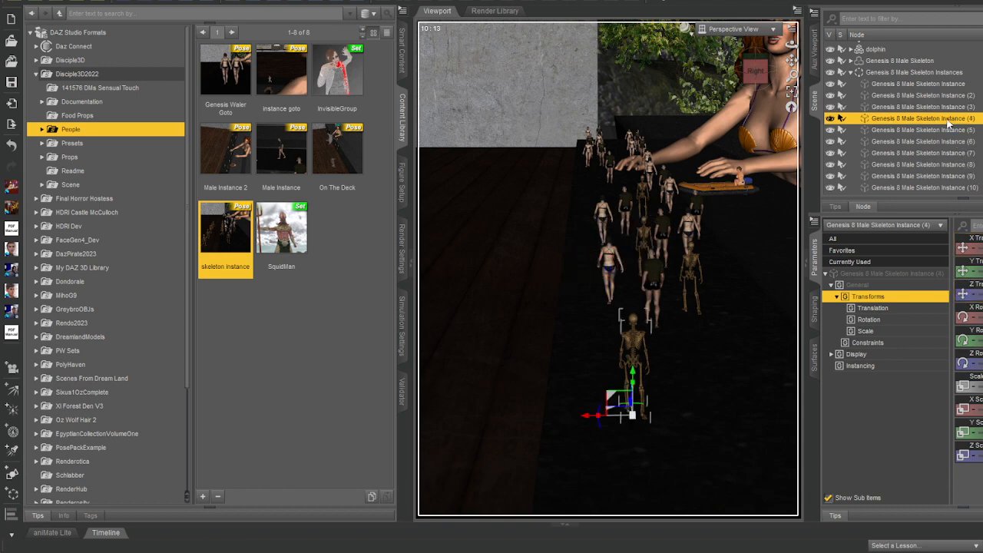
drag(980, 248, 975, 248)
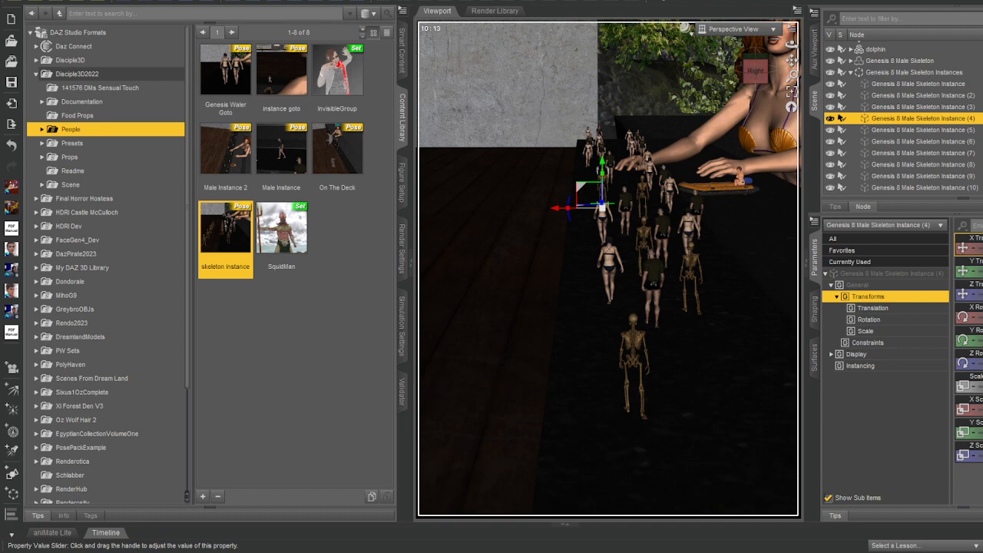
drag(975, 294, 974, 294)
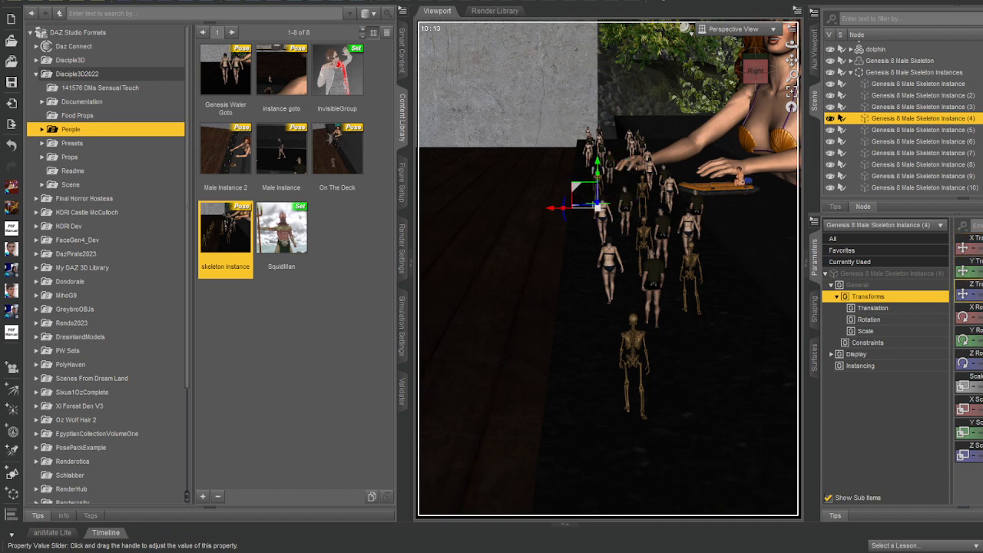
- Move skeleton instance (5) forward and slightly sideways into the front part of the crowd, near the mermaid's hand
click(906, 131)
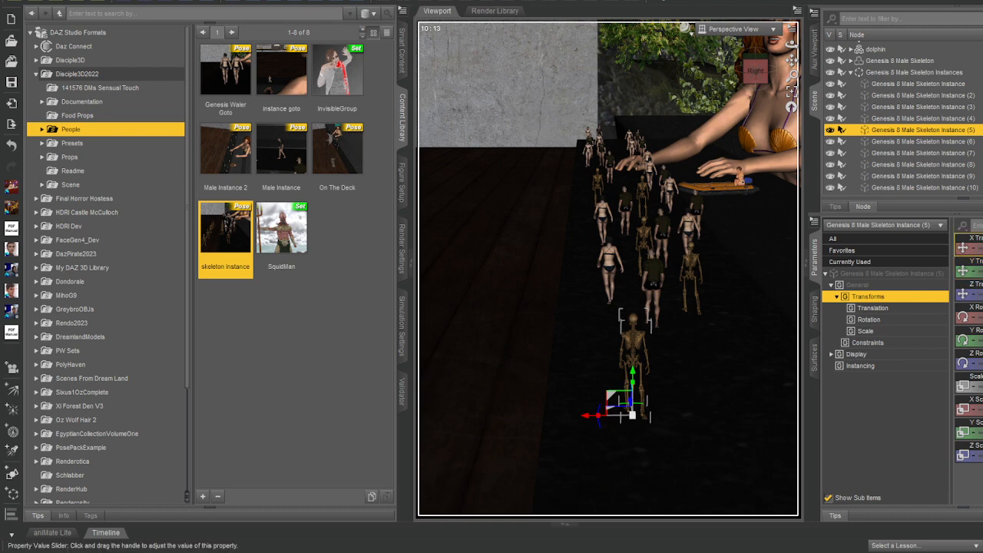
drag(982, 248, 963, 247)
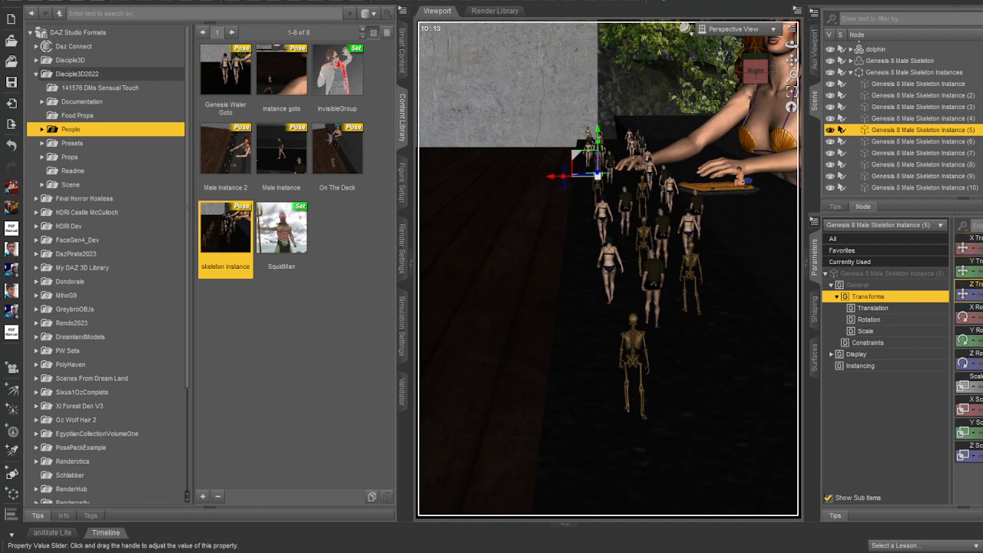
drag(974, 295, 967, 294)
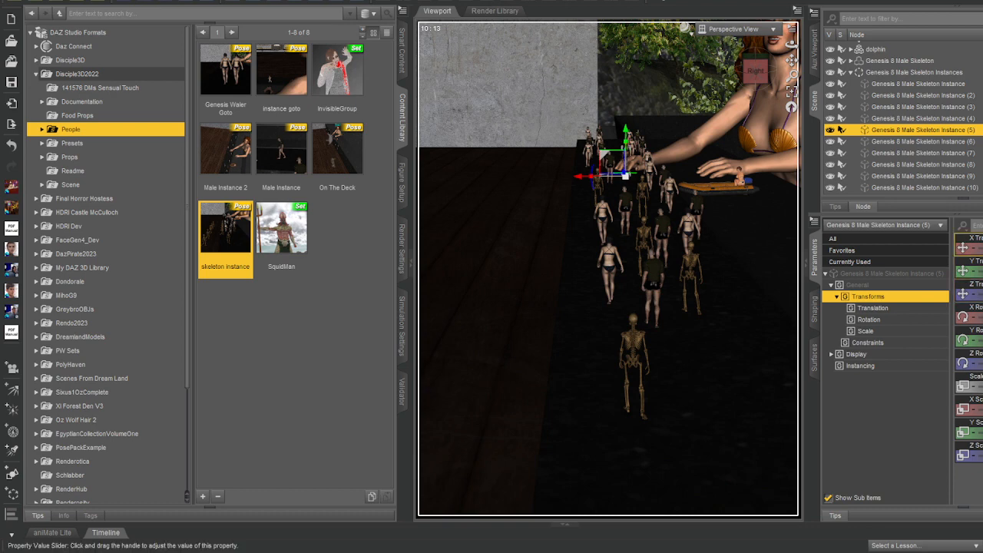
drag(974, 248, 975, 248)
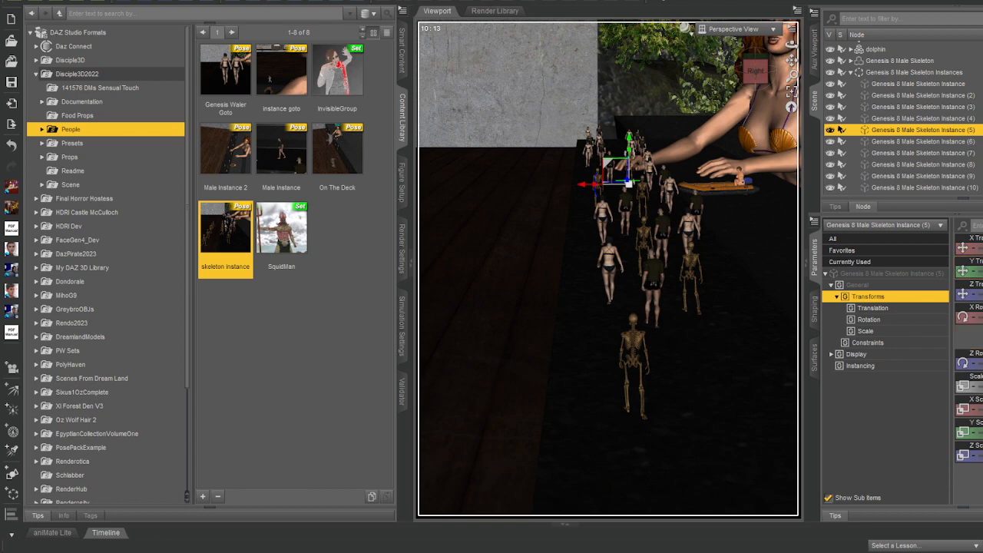
key(Return)
- Move skeleton instance (6) far forward and sideways to the deck edge, beside the leading walkers
click(960, 142)
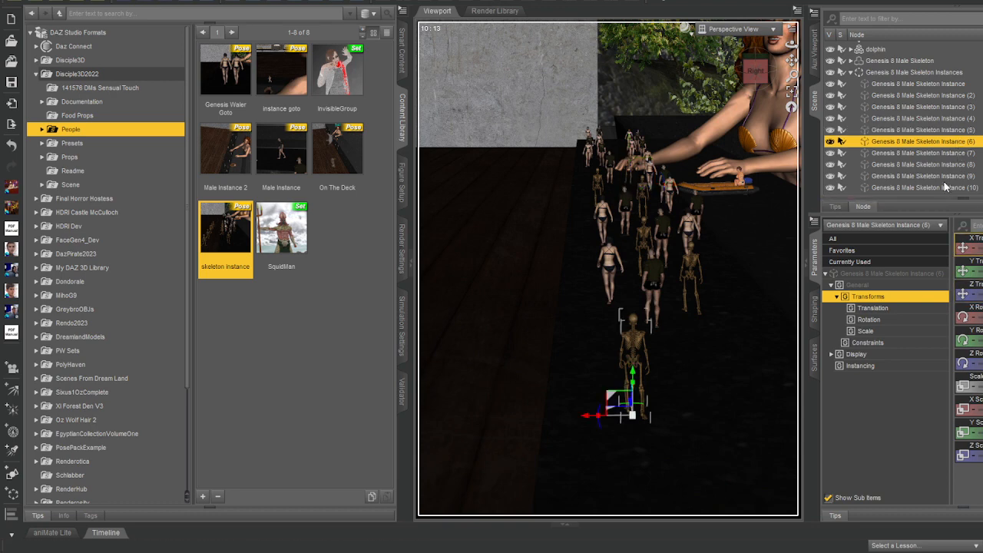
drag(980, 295, 982, 295)
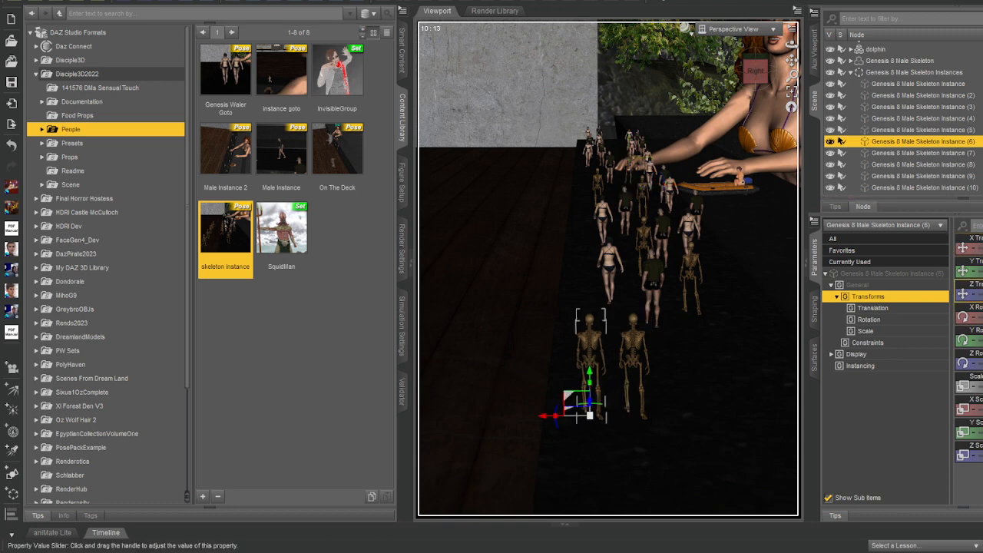
drag(982, 248, 974, 248)
drag(982, 248, 977, 248)
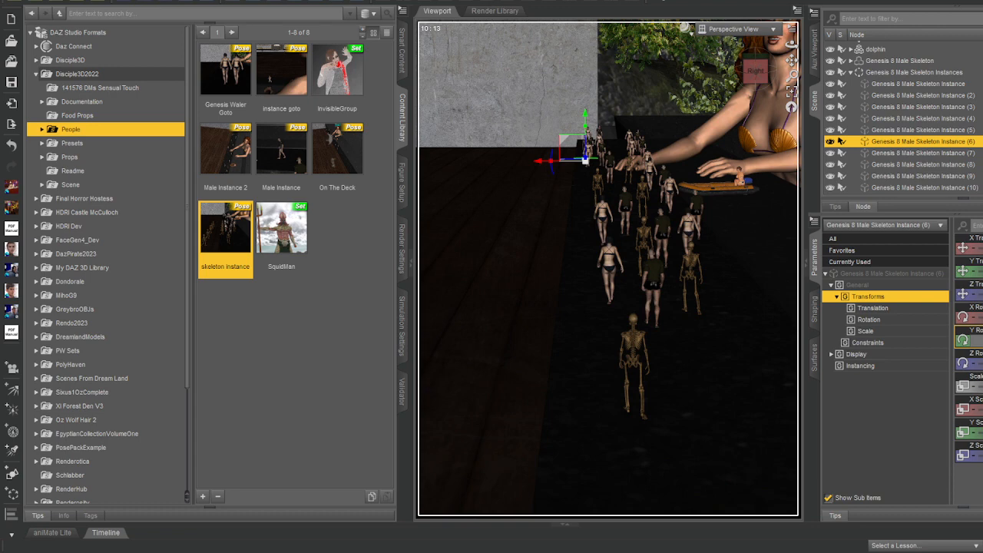
key(Return)
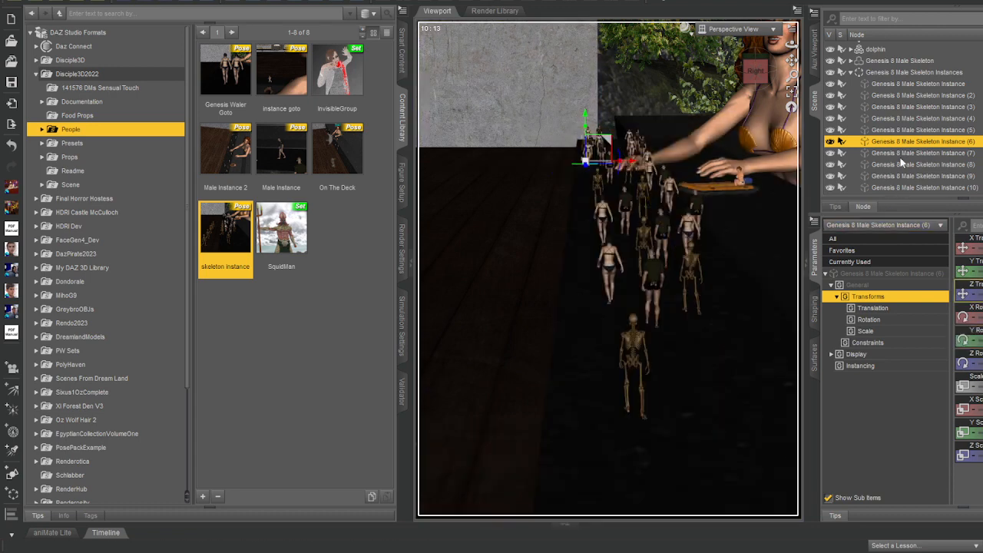
- Move skeleton instance (7) forward and sideways along the deck edge, just ahead of skeleton instance (4)
click(904, 152)
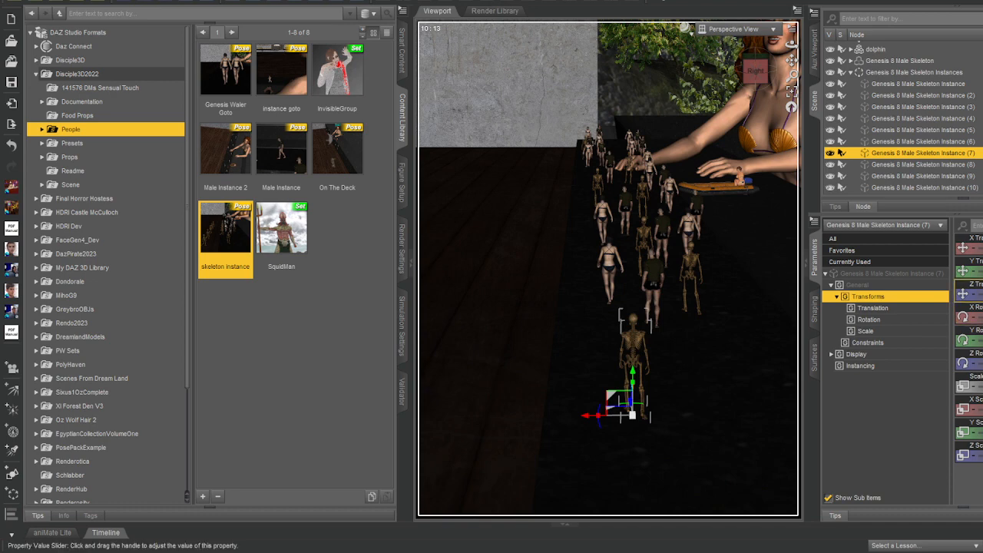
drag(981, 295, 979, 294)
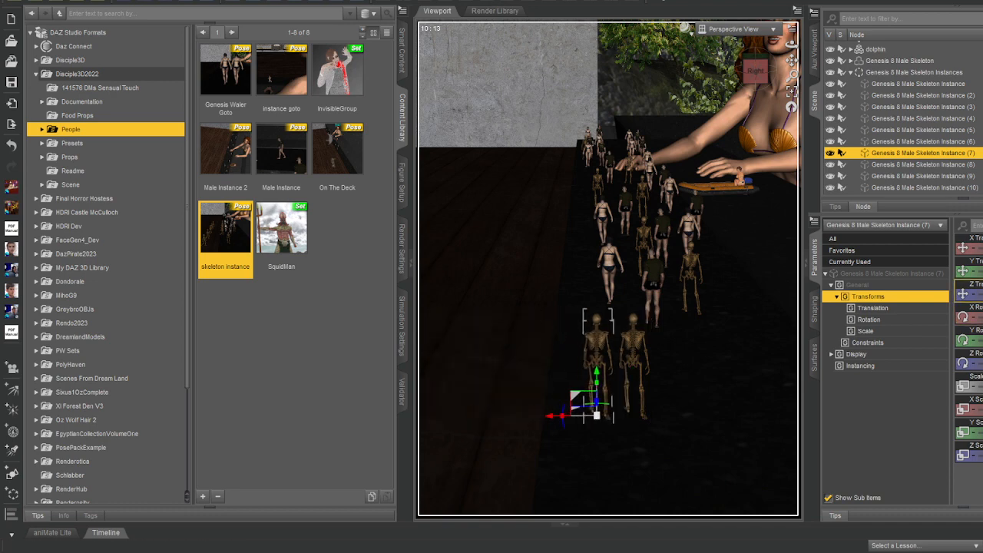
drag(982, 248, 962, 248)
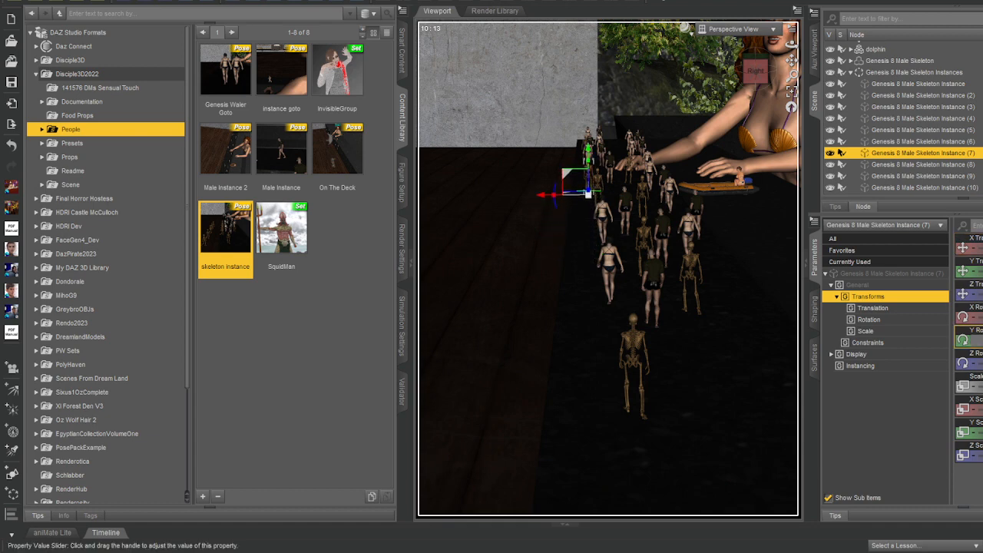
key(Return)
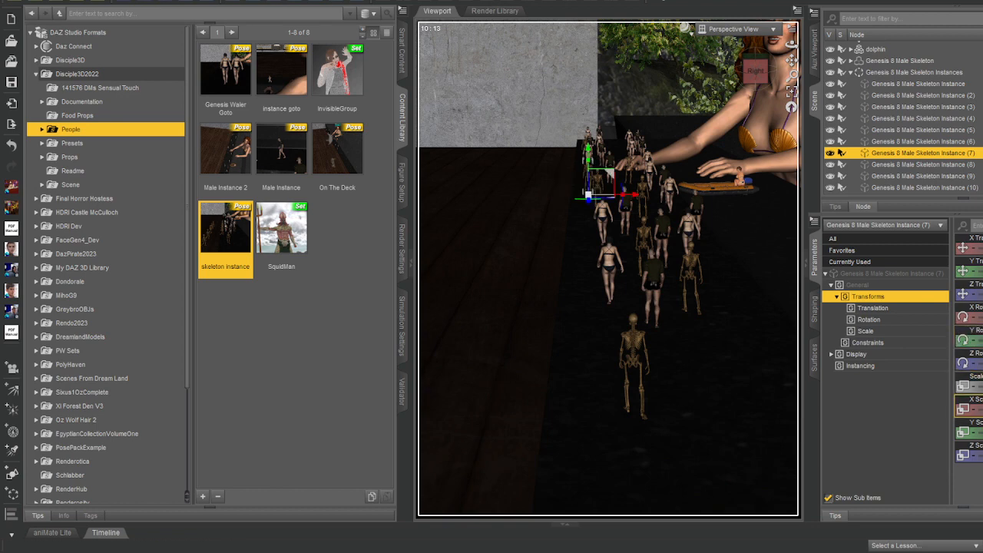
- Move skeleton instance (8) slightly forward and away from the deck, just behind skeleton instance (3)
click(626, 382)
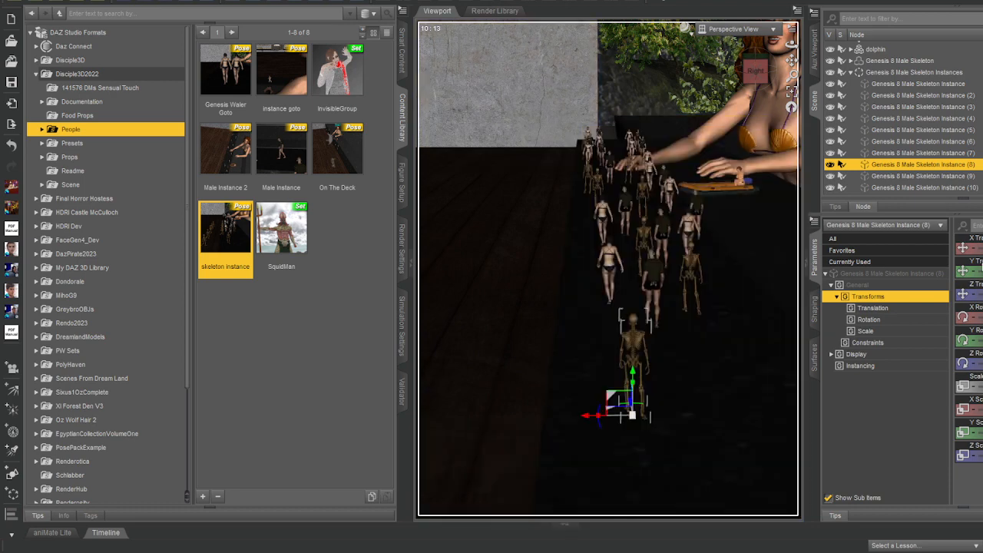
drag(981, 248, 975, 248)
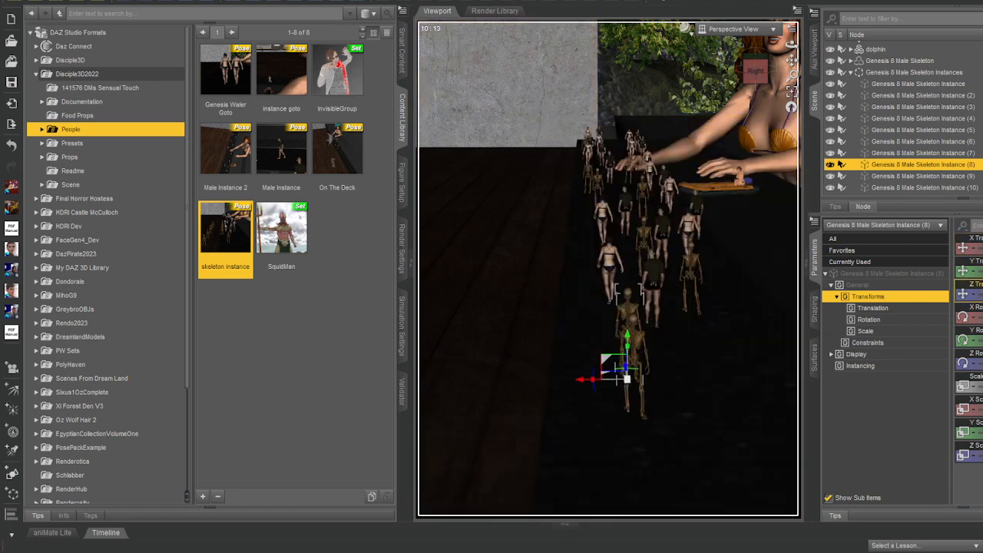
drag(980, 294, 979, 294)
drag(982, 248, 977, 248)
- Move skeleton instance (9) toward the deck and backward so that it walks last, behind the first skeleton
click(932, 174)
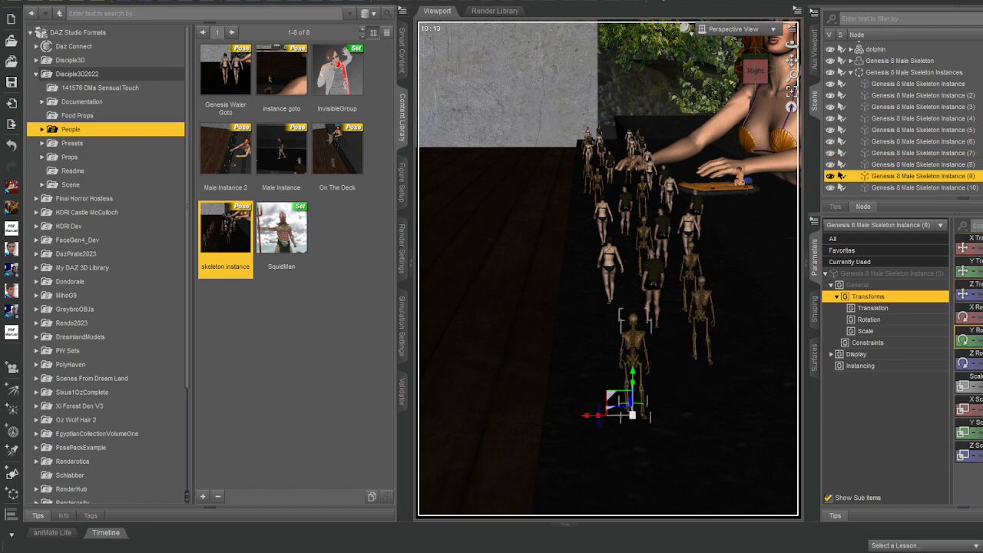
drag(978, 294, 982, 294)
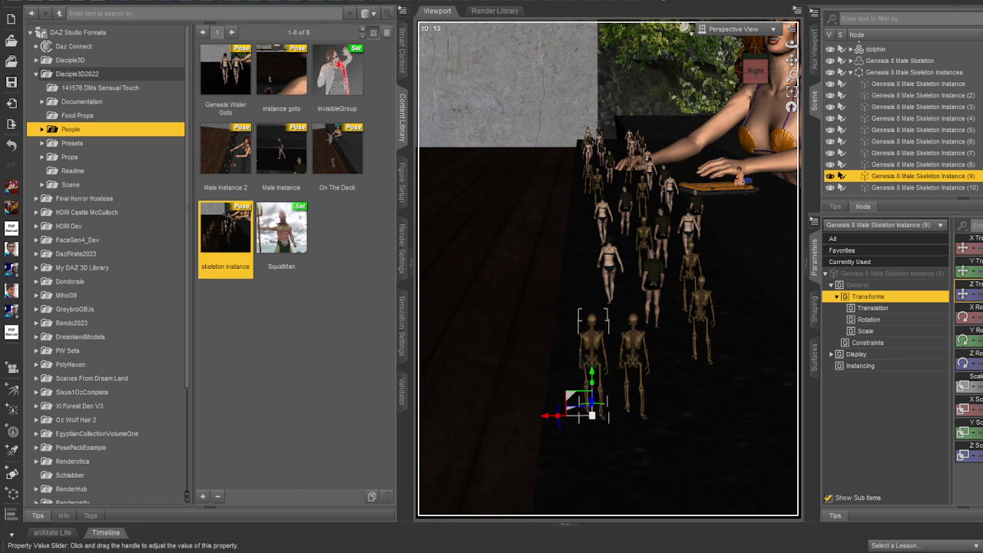
drag(979, 248, 982, 249)
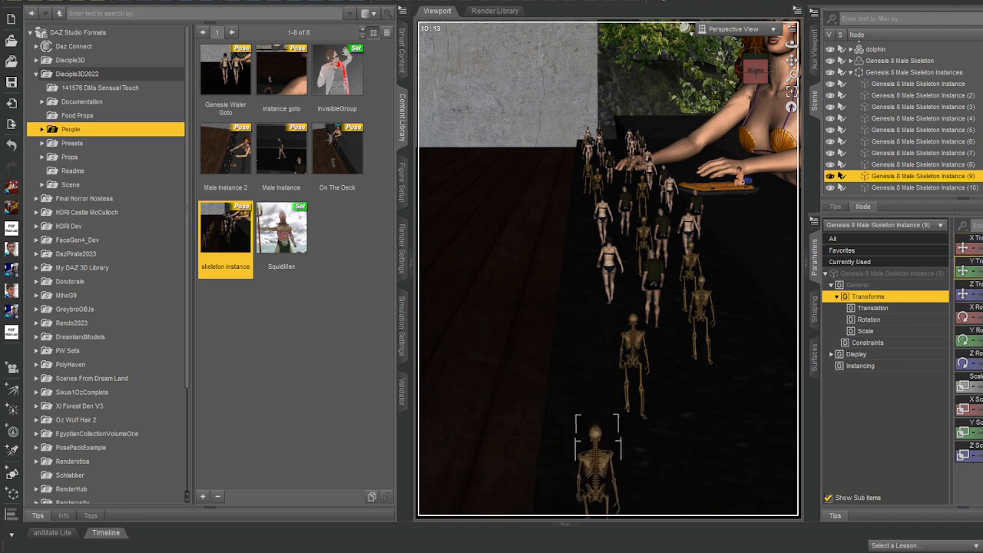
- Move skeleton instance (10) away from the deck and slightly backward, behind skeleton instance (8) on the crowd's outer side
click(944, 188)
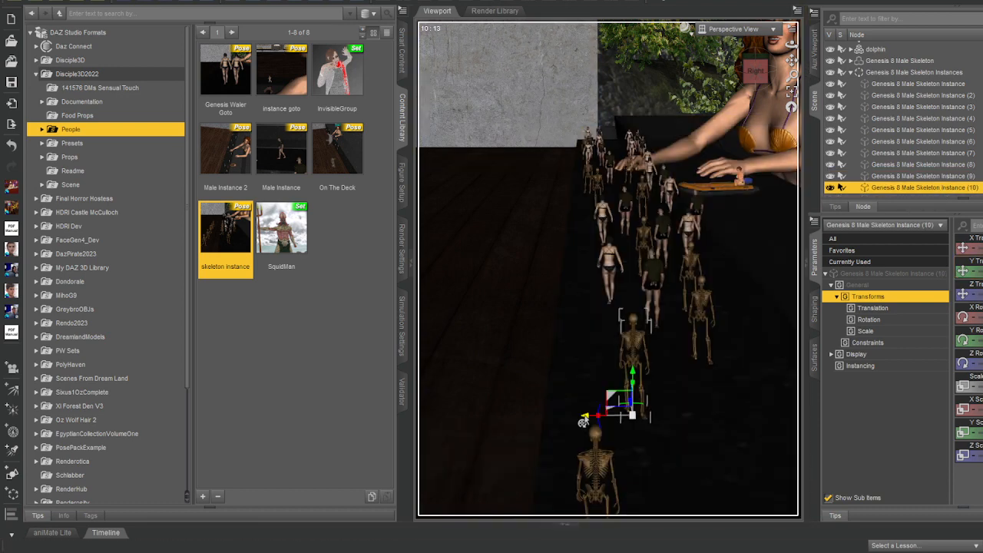
drag(583, 421, 670, 416)
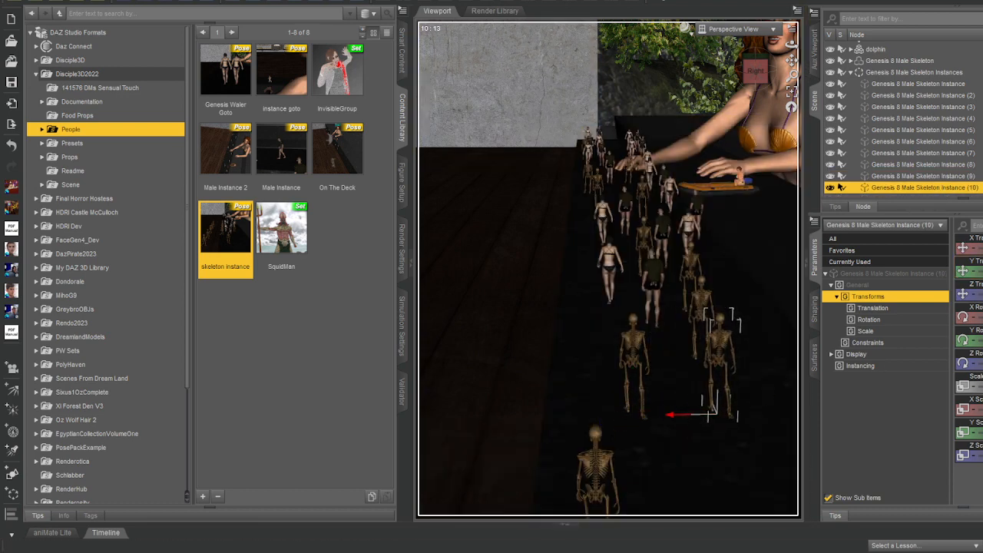
drag(982, 294, 973, 294)
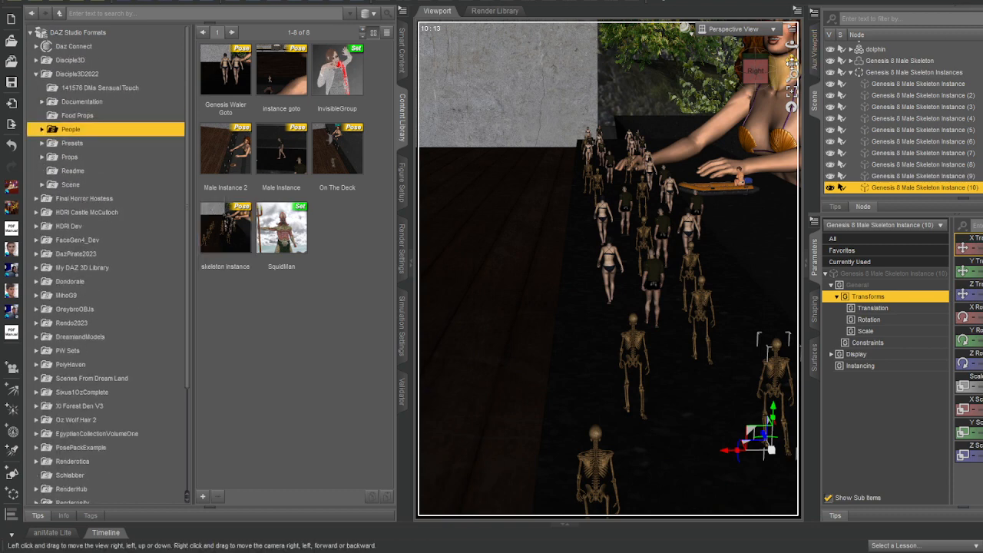
drag(772, 73, 791, 65)
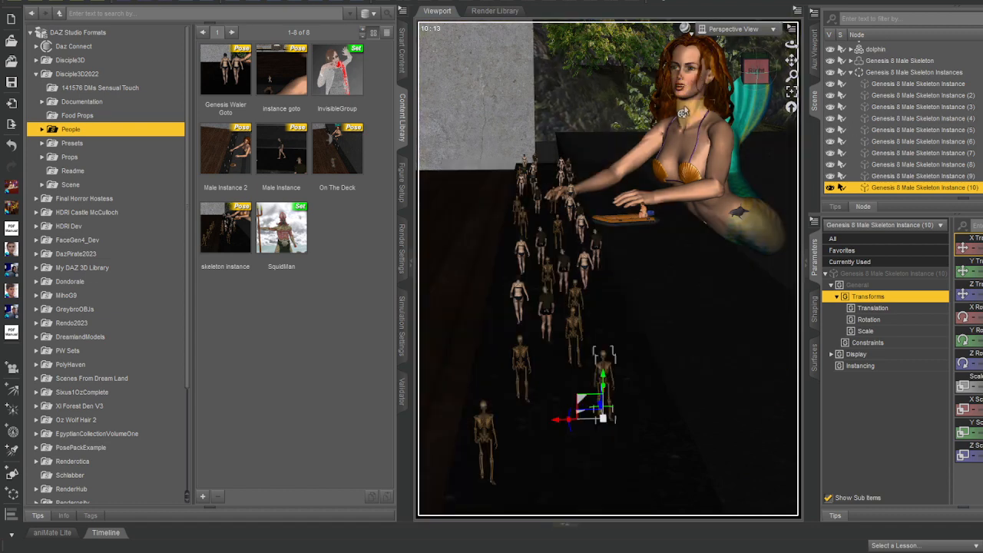
click(682, 113)
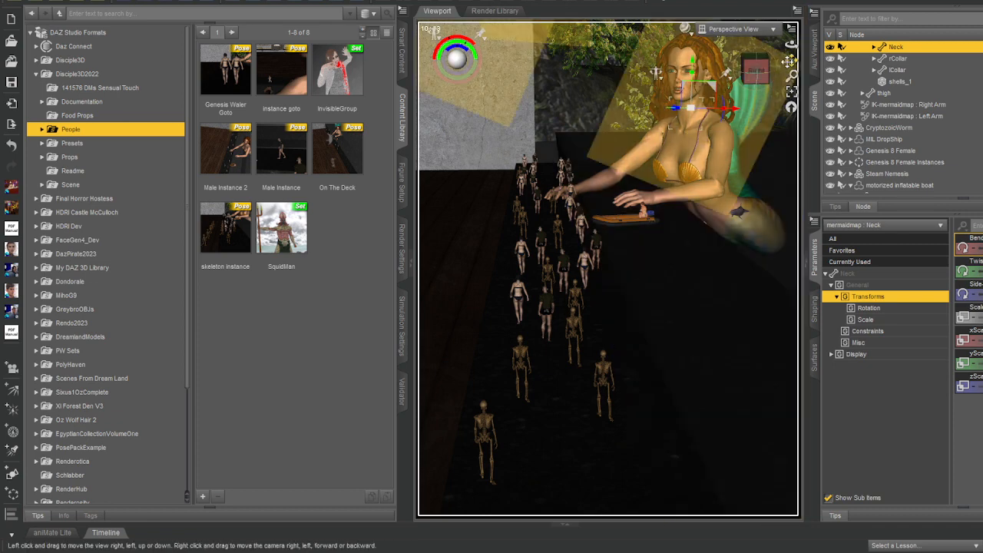
drag(788, 61, 791, 62)
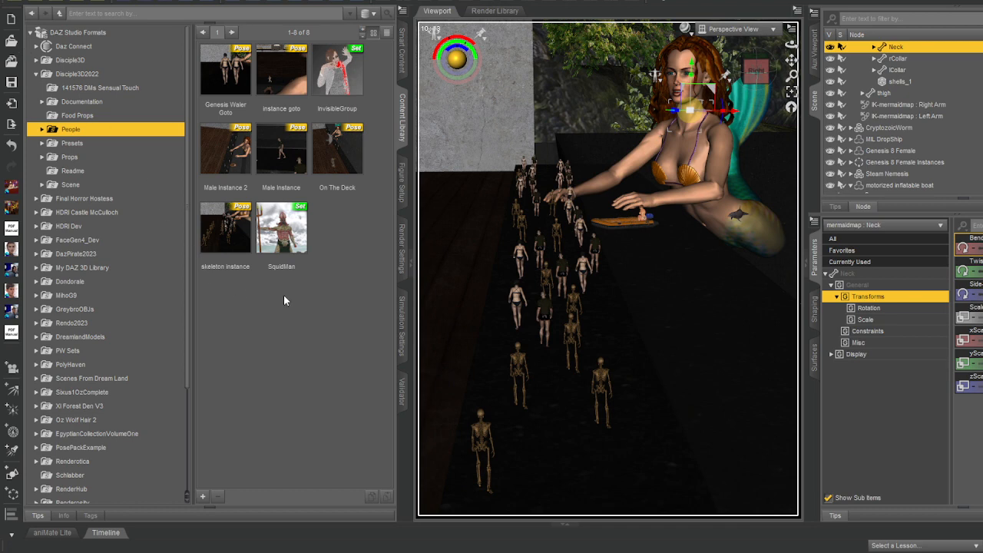
- Look through the OBJs subfolders of the Disciple3D library, down to the PerfectStairsProp folder
click(36, 74)
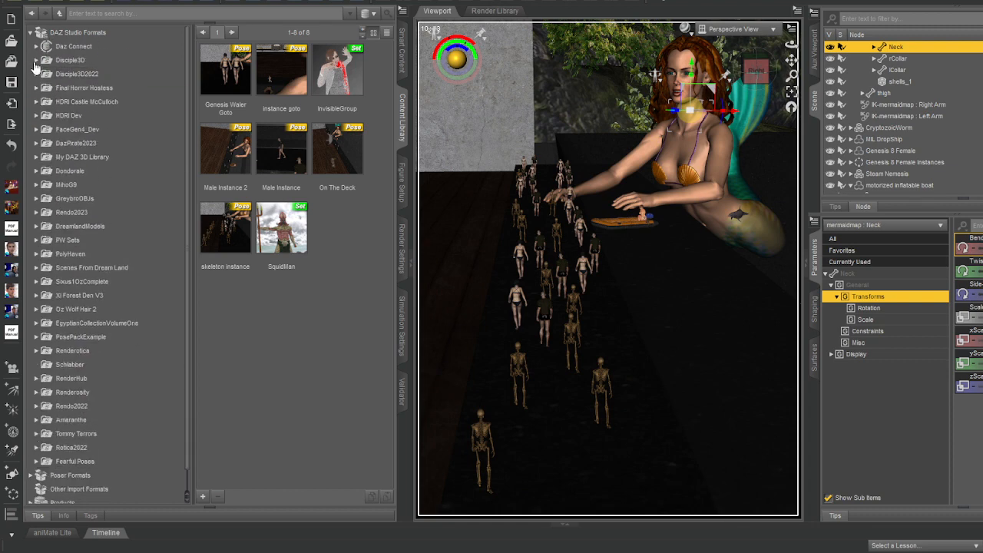
click(35, 60)
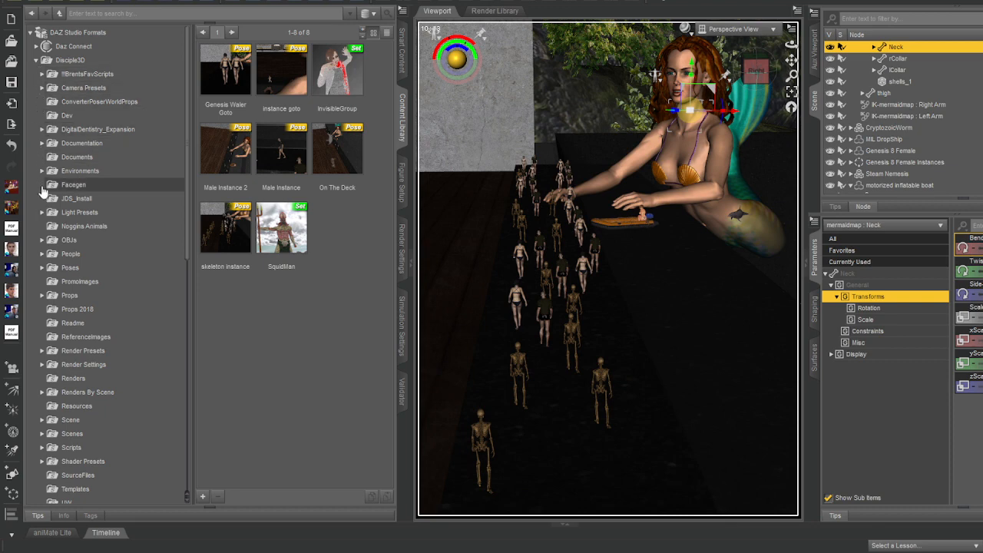
click(46, 185)
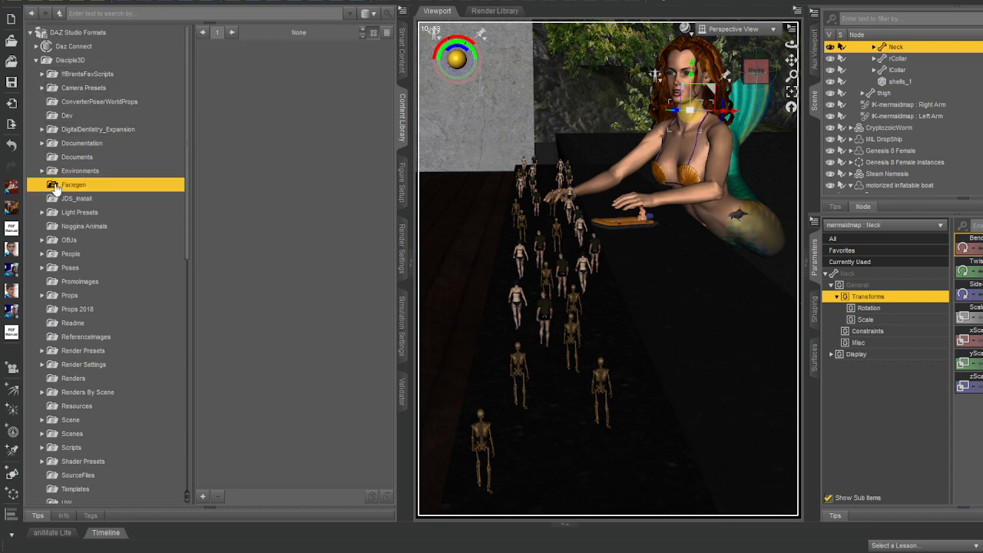
click(47, 242)
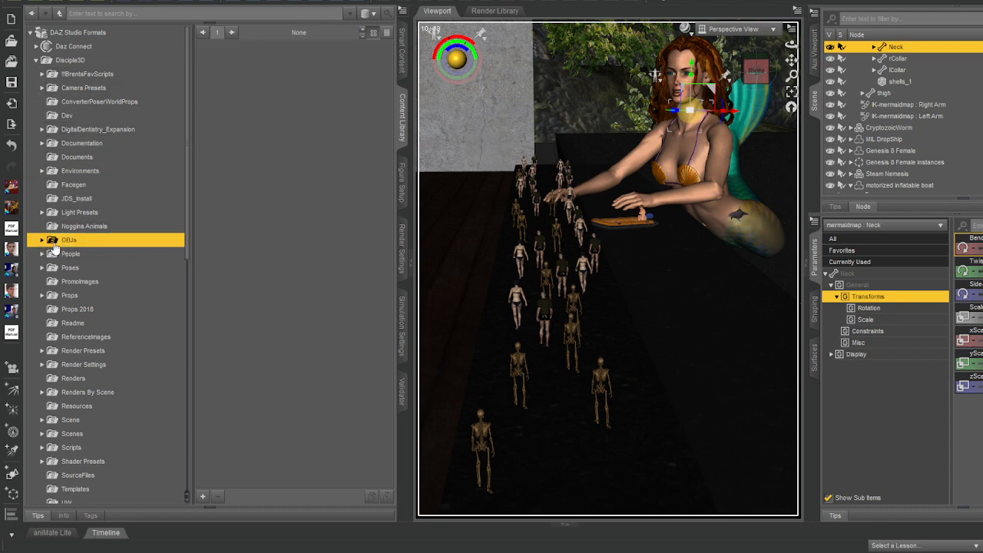
click(42, 241)
click(86, 253)
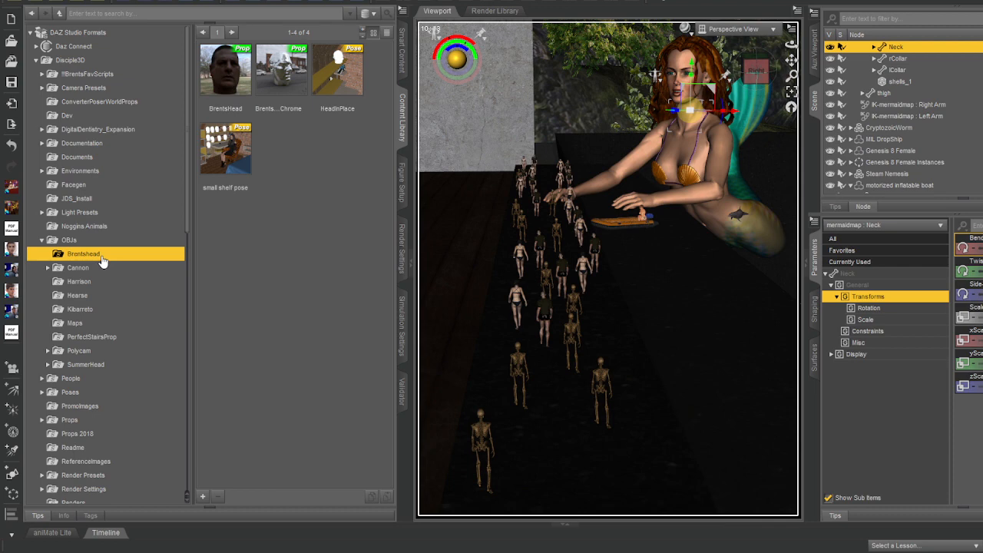
click(82, 268)
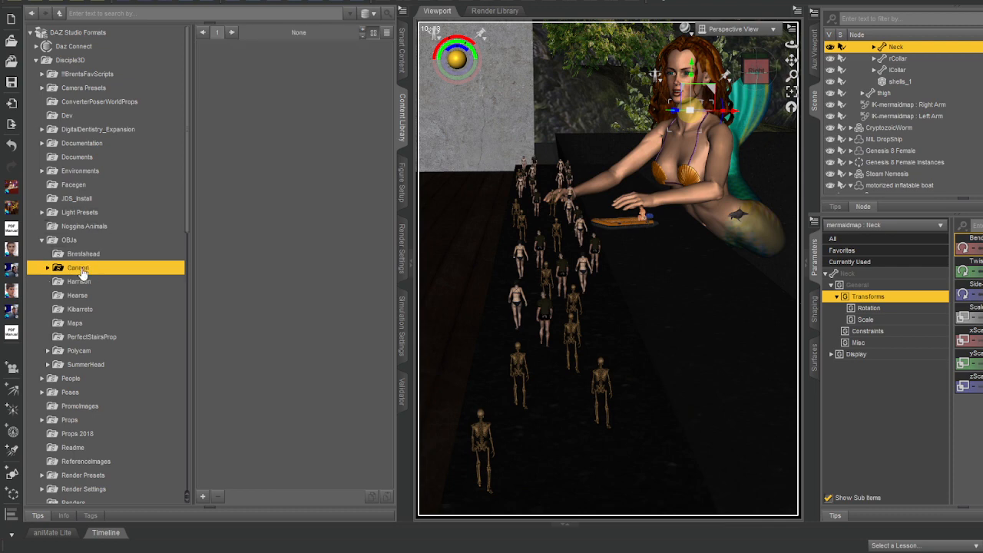
click(47, 268)
click(81, 281)
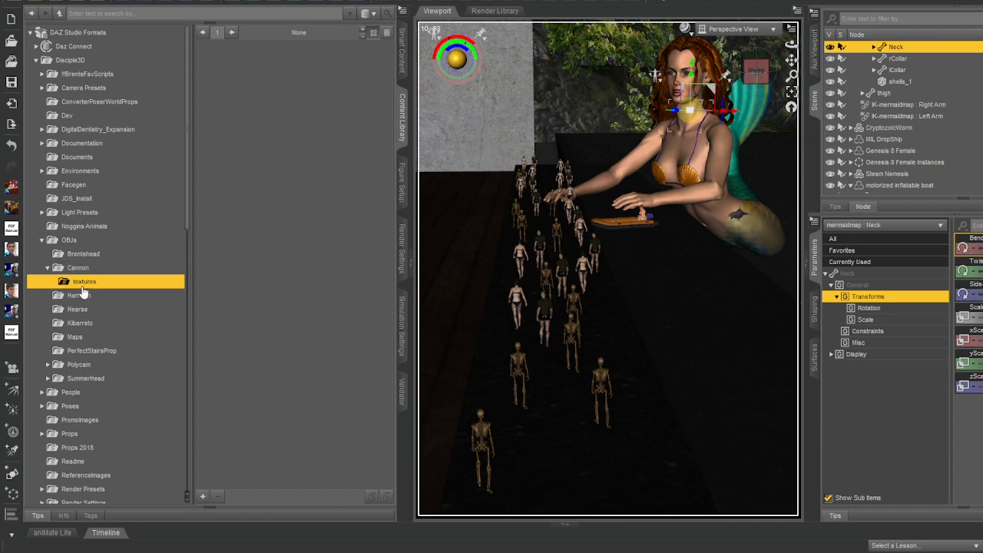
click(80, 295)
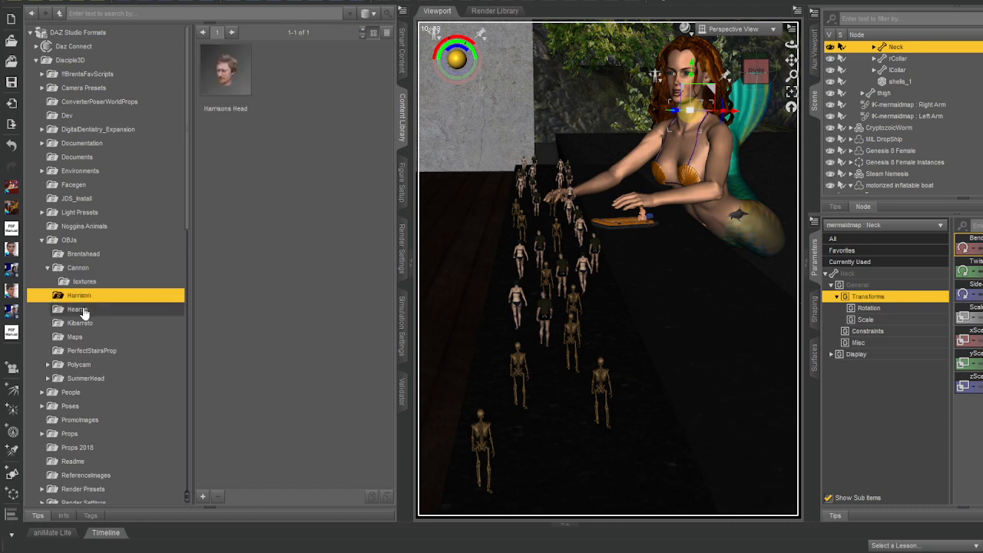
click(82, 309)
click(86, 325)
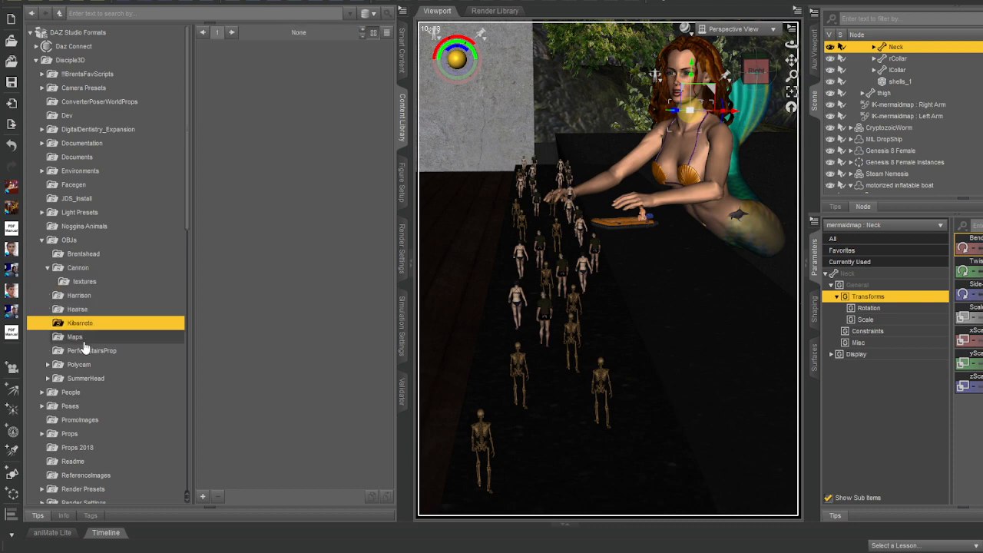
click(85, 338)
click(86, 351)
- Look through the Polycam folder inside OBJs, including APGirl, CornerParking and the Stands subfolders down to Wet Fence
click(86, 365)
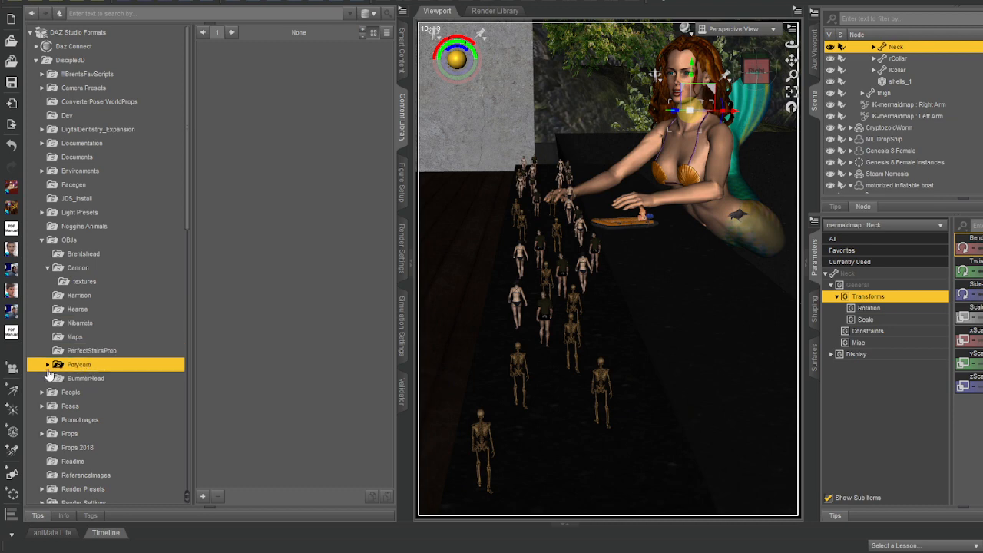
click(47, 365)
click(98, 379)
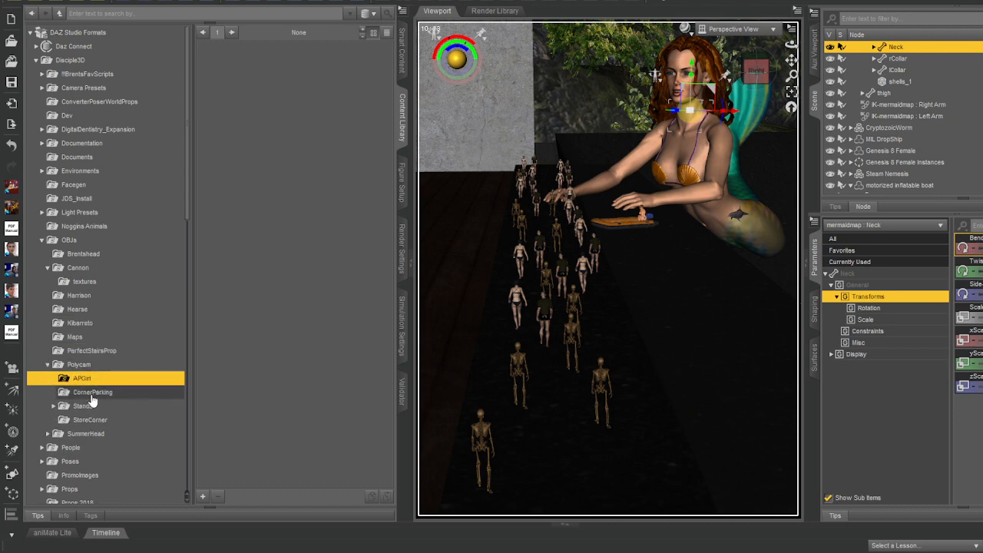
click(92, 392)
click(86, 405)
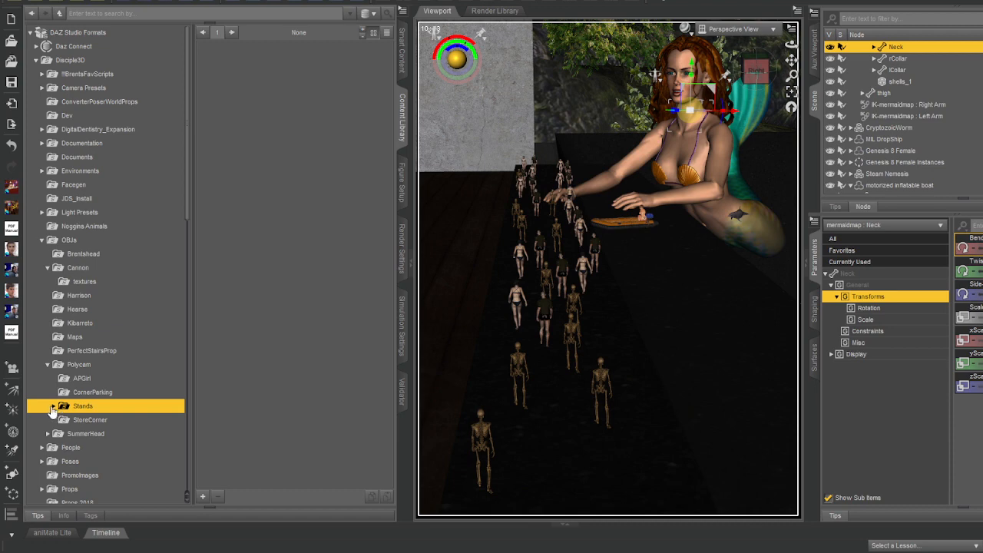
click(54, 407)
click(89, 419)
click(86, 435)
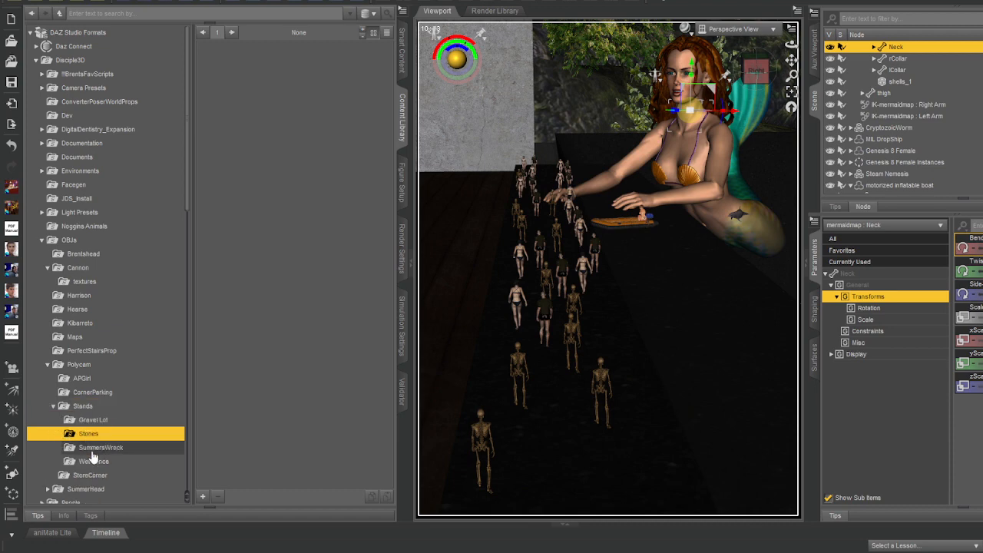
click(90, 448)
click(91, 461)
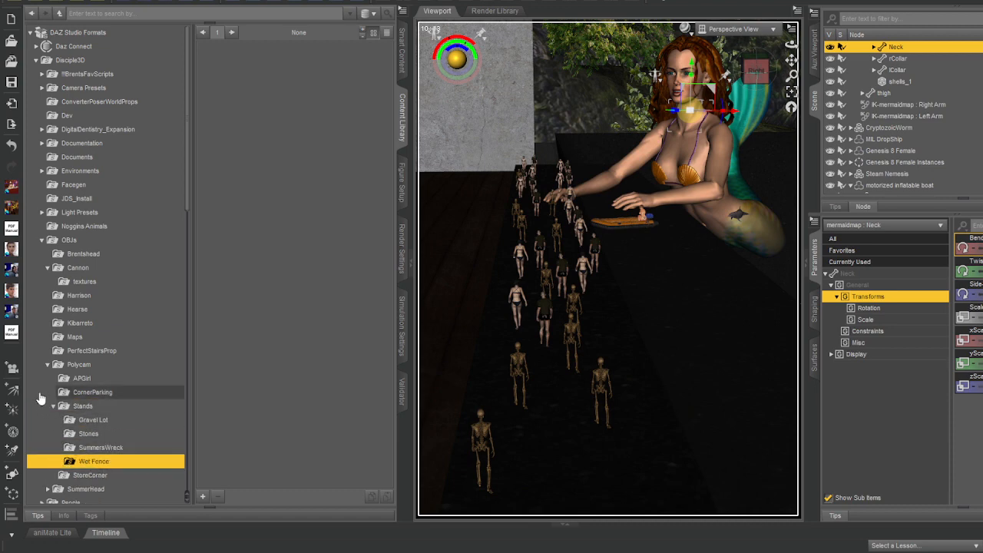
- Check the Environments and Dev folders of the Disciple3D library and collapse the OBJs folder
click(39, 242)
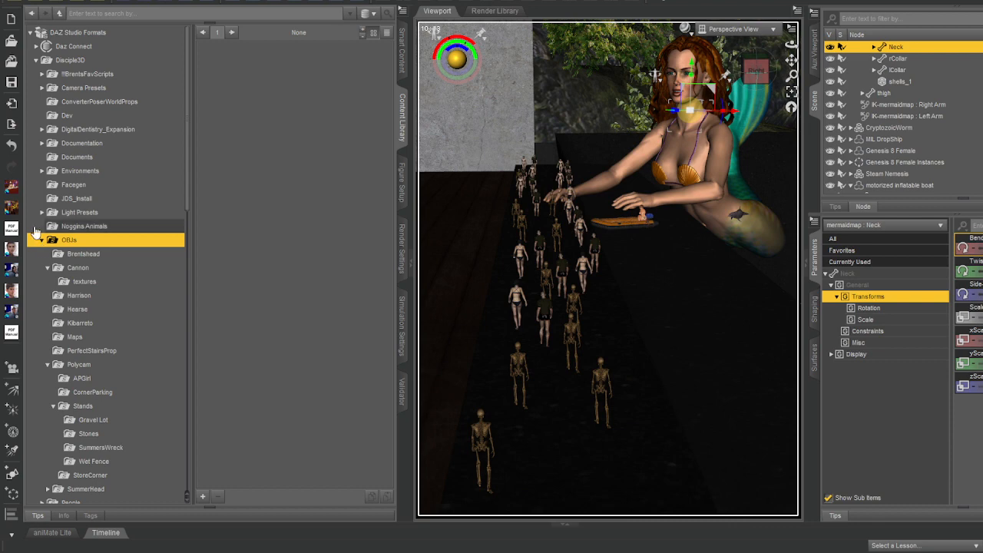
click(42, 171)
click(42, 172)
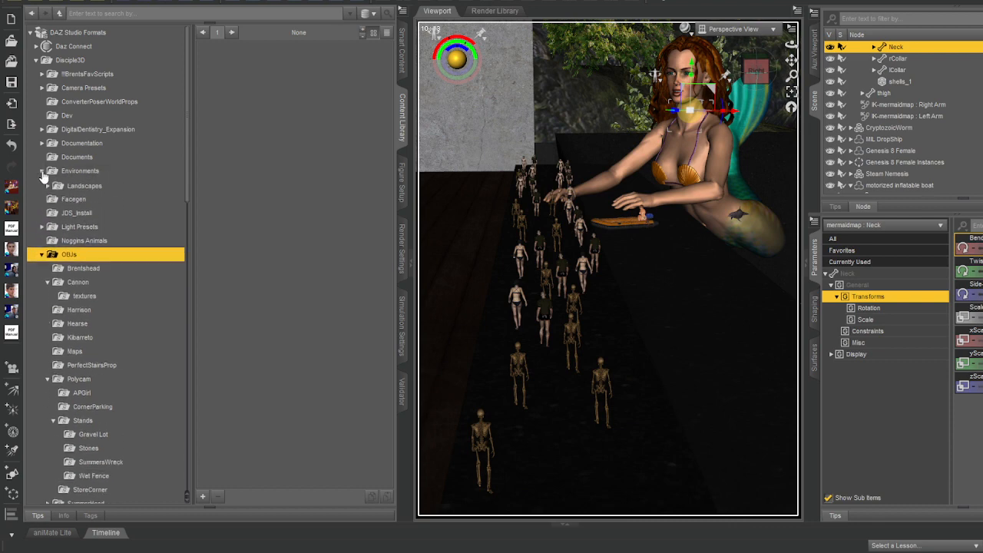
click(53, 116)
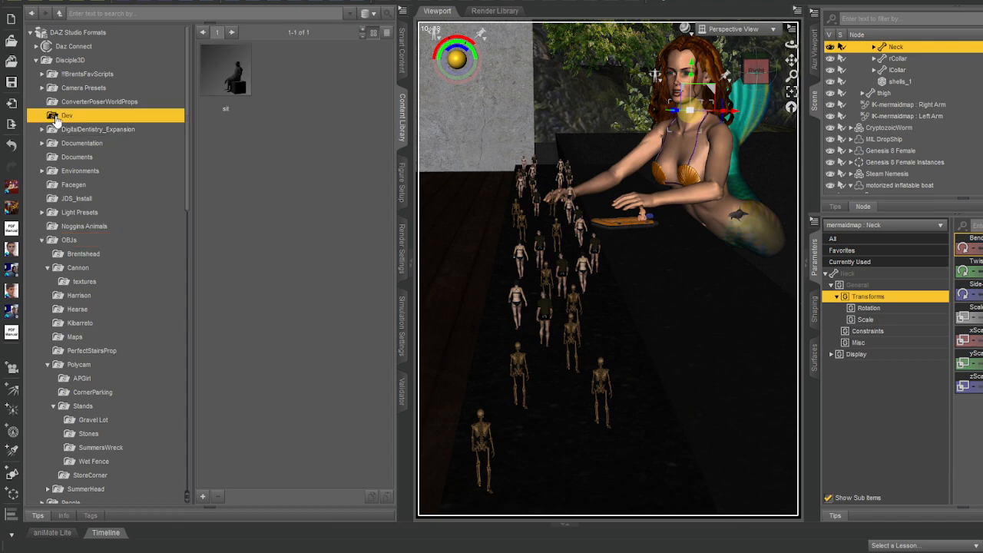
click(42, 241)
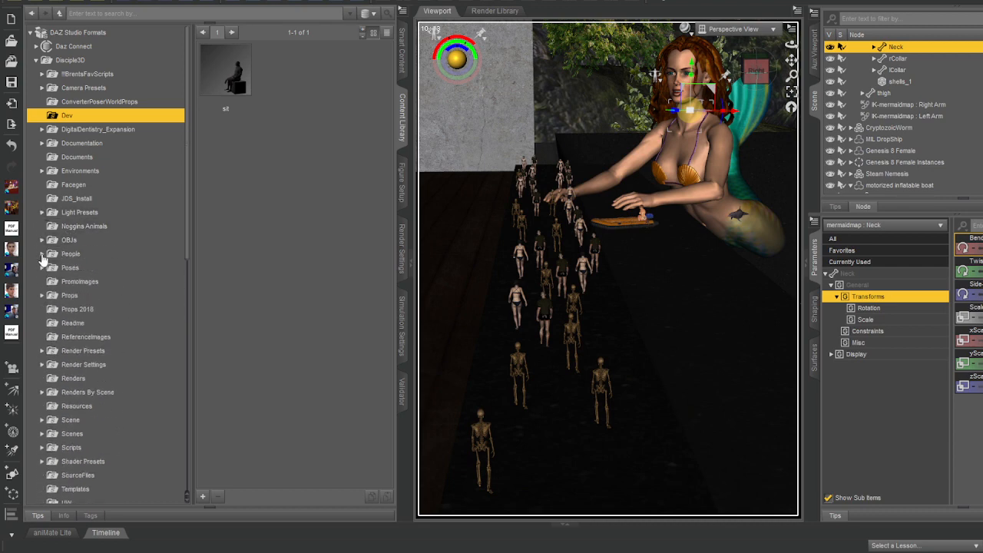
- Load the Nomad Timeship from the customs subfolder of the People folder into the scene
click(42, 254)
click(48, 267)
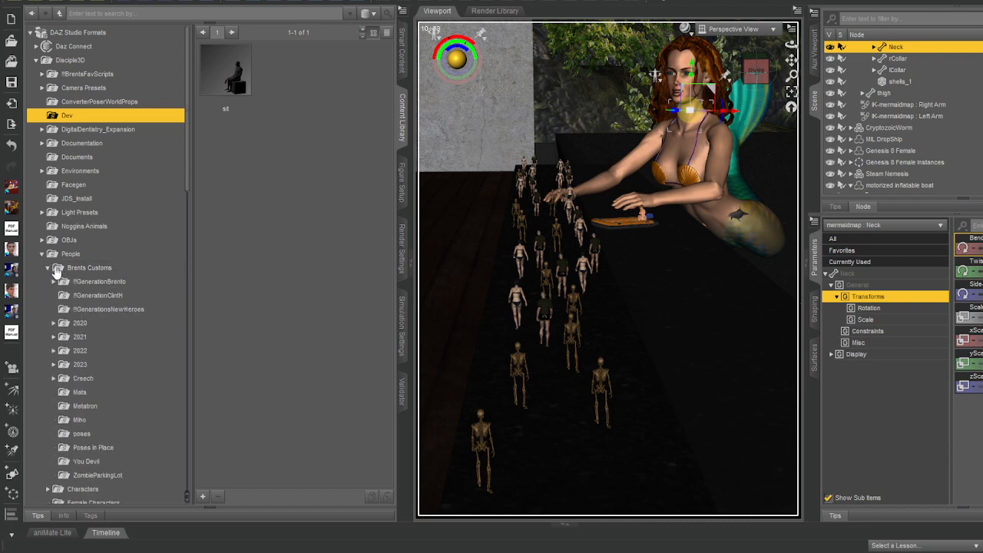
click(113, 268)
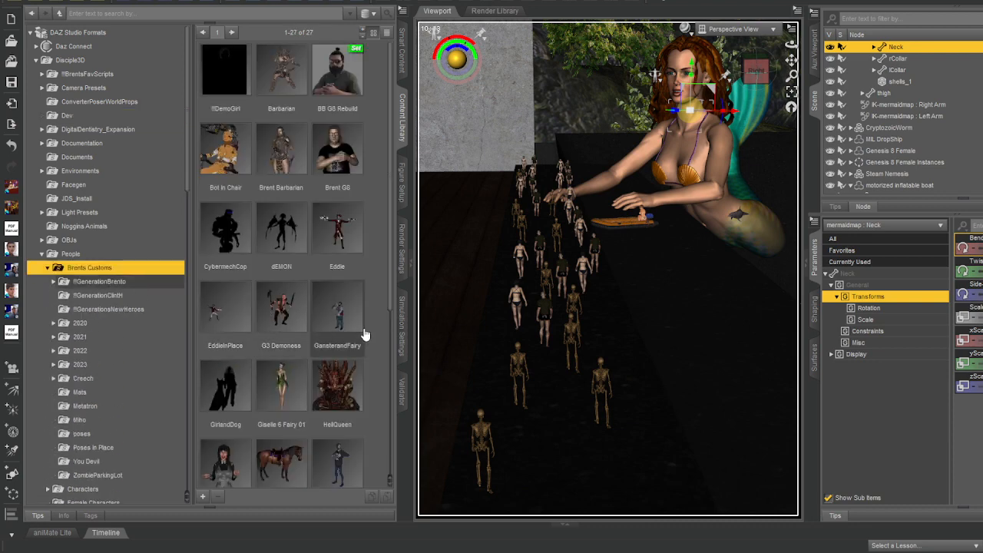
scroll(366, 332, down, 3)
scroll(366, 332, down, 1)
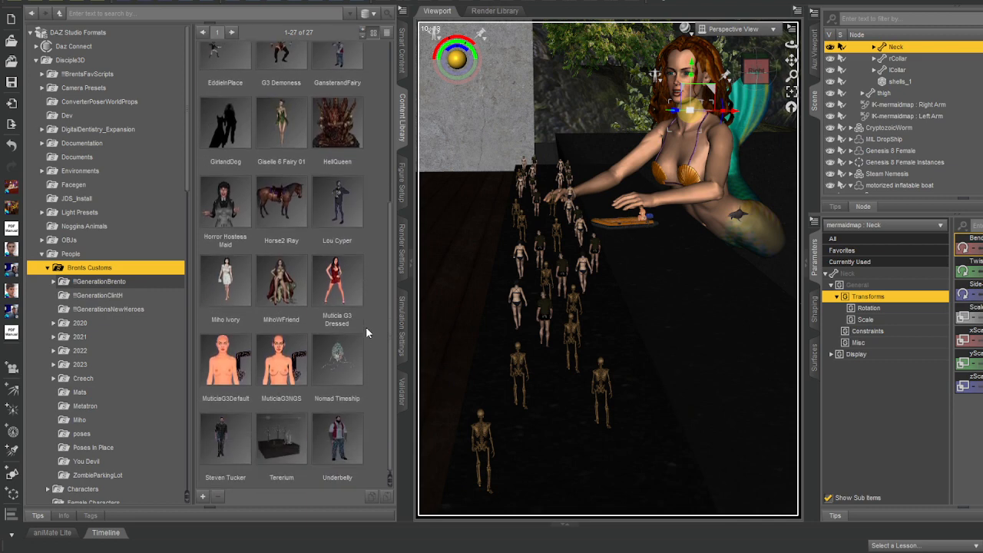
click(335, 355)
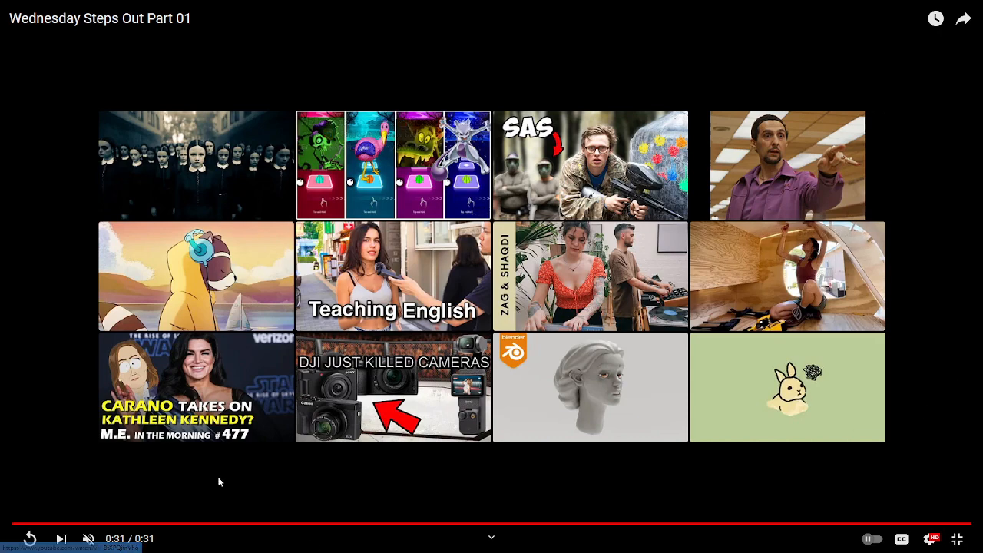
- In the browser, leave the full-screen Wednesday Steps Out Part 01 video and browse the channel's uploads in YouTube Studio
click(957, 539)
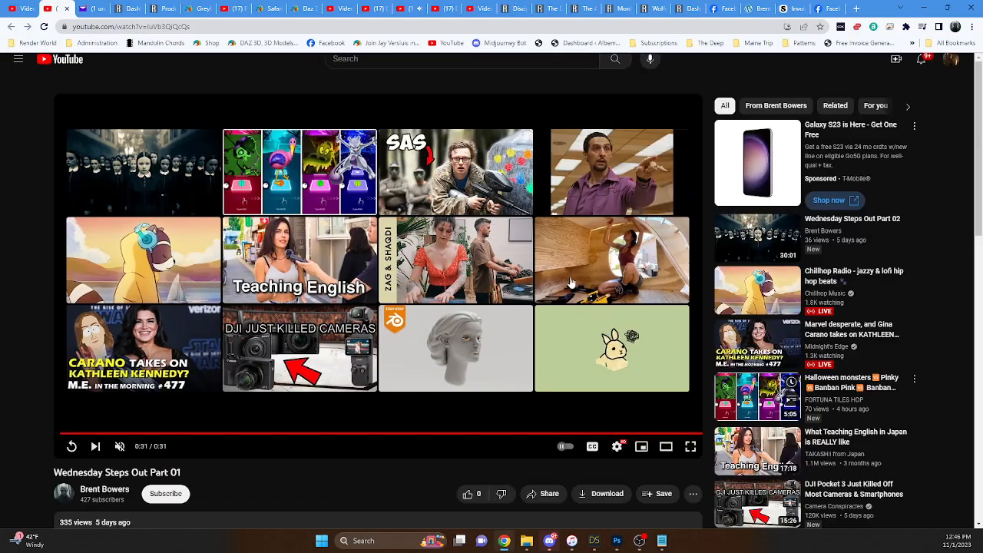
click(66, 8)
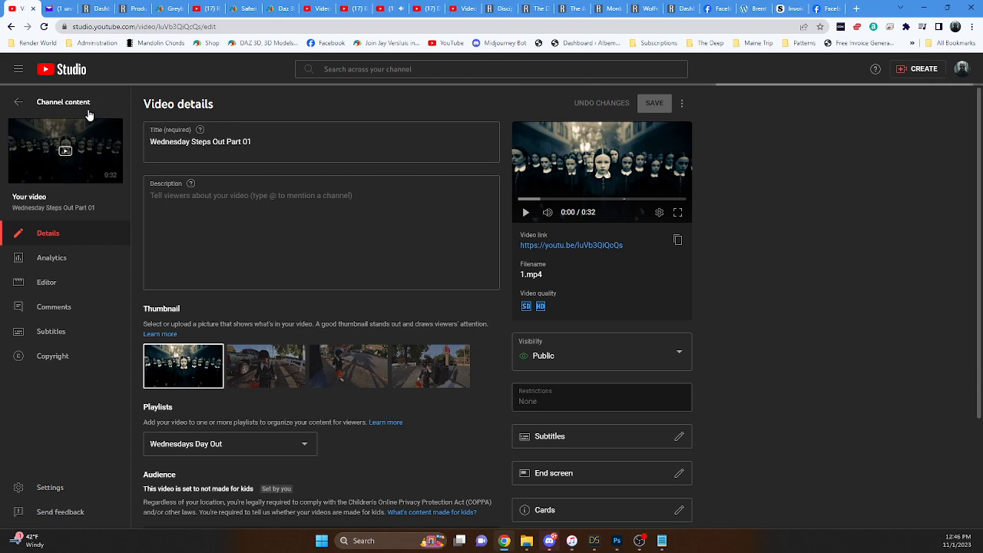
click(40, 101)
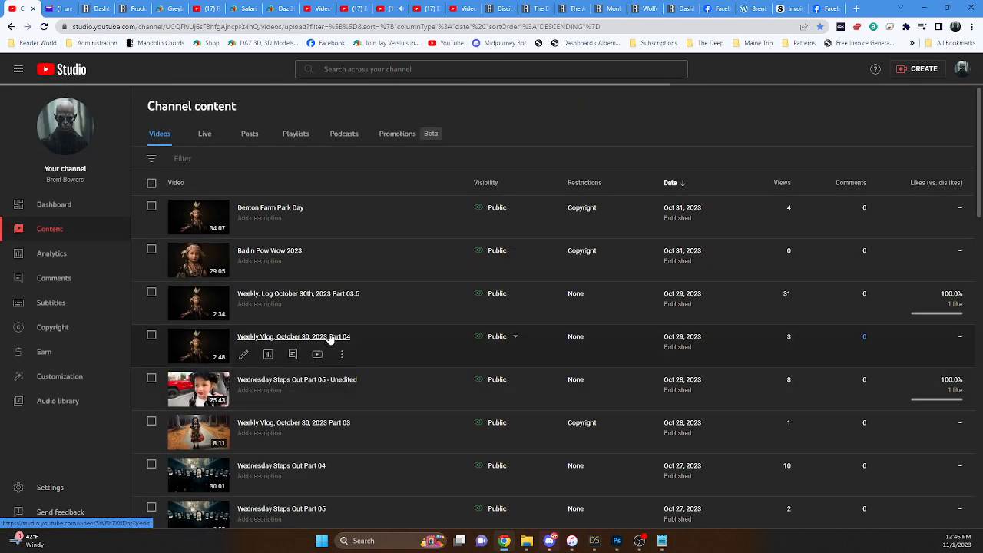
scroll(276, 381, down, 3)
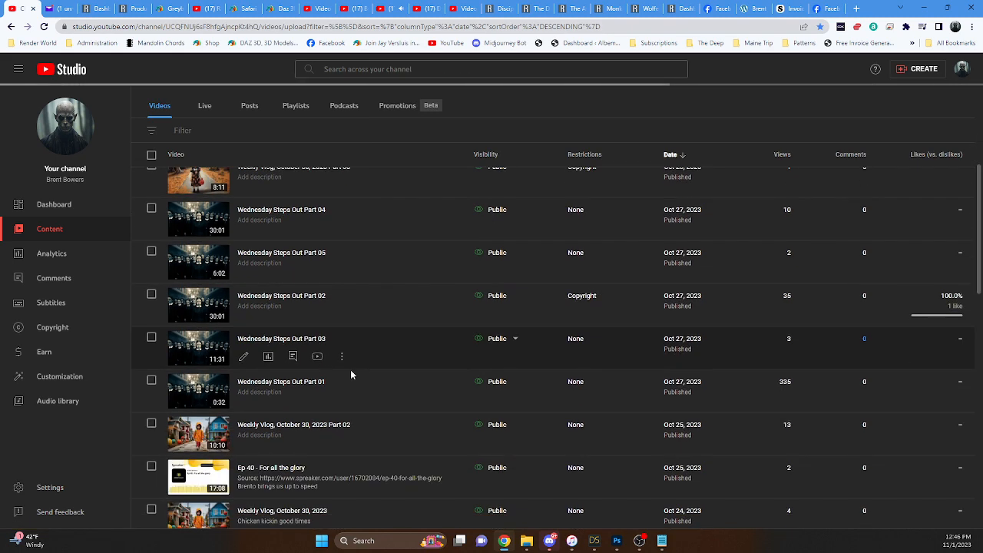
- Open Wednesday Steps Out Part 03 from the channel content and play it in full screen
click(282, 339)
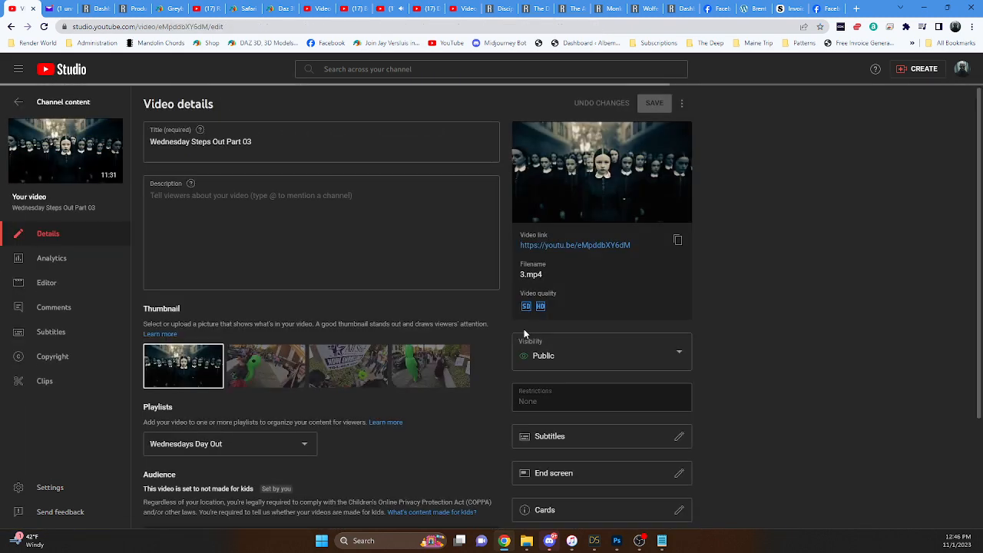
click(591, 245)
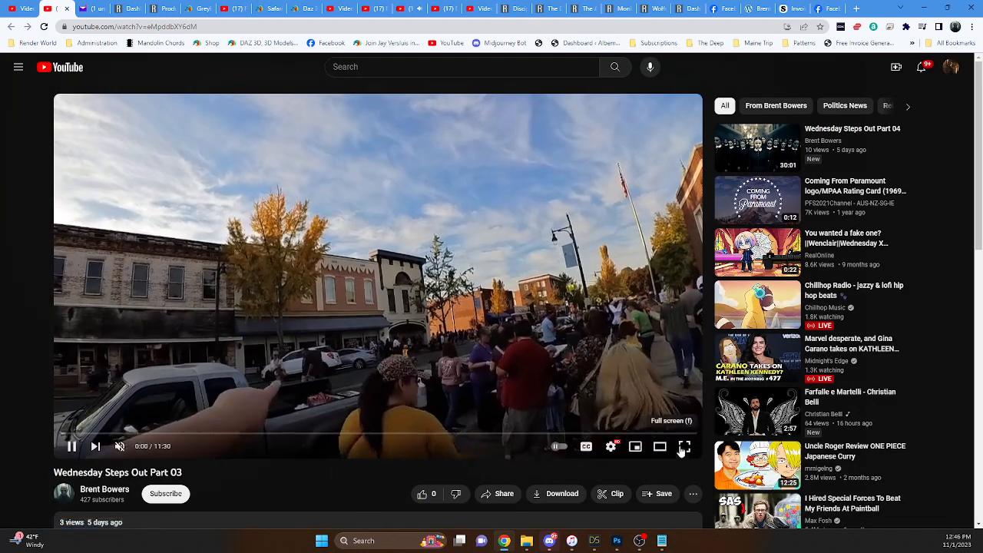
click(683, 447)
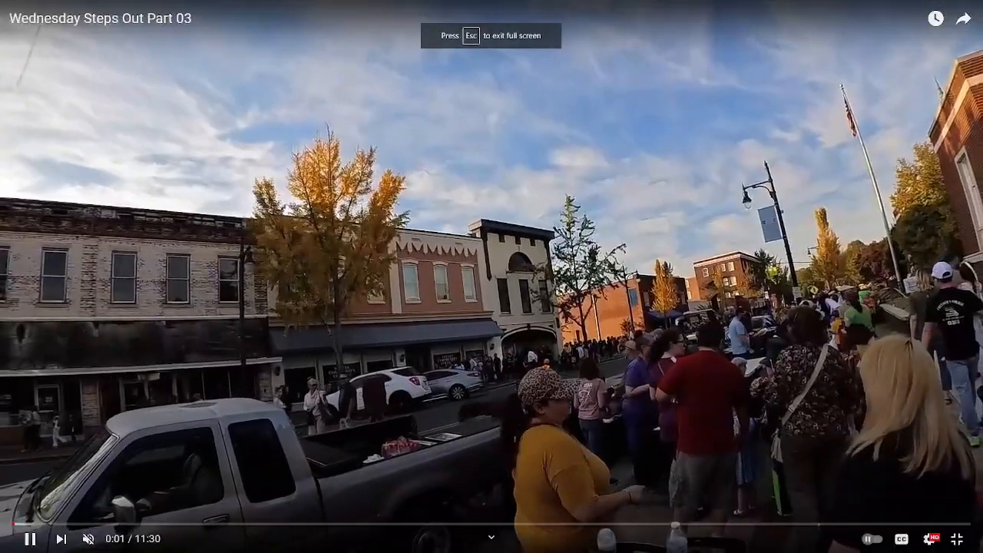
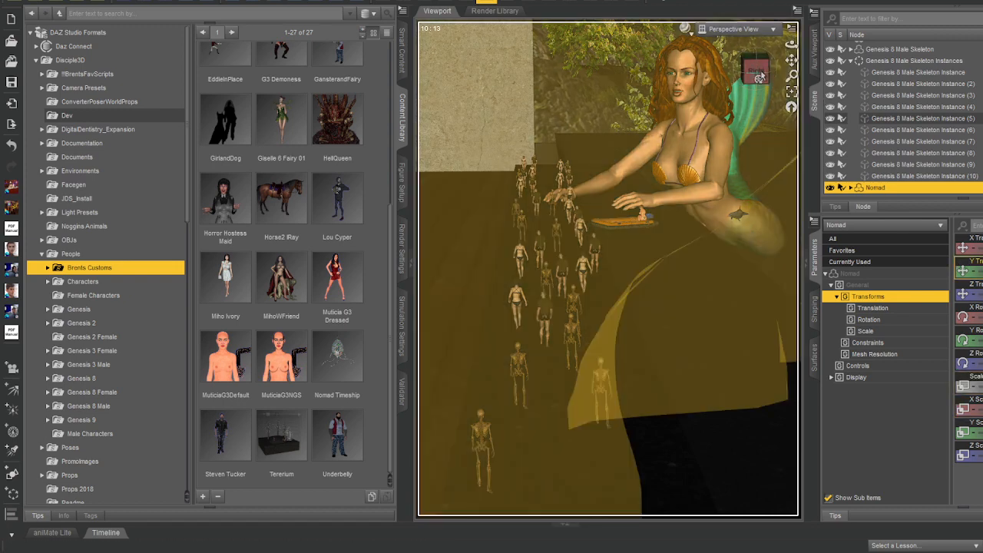
- Back in DAZ Studio, raise the Nomad timeship above the wooden deck and scale it up
drag(756, 71, 791, 171)
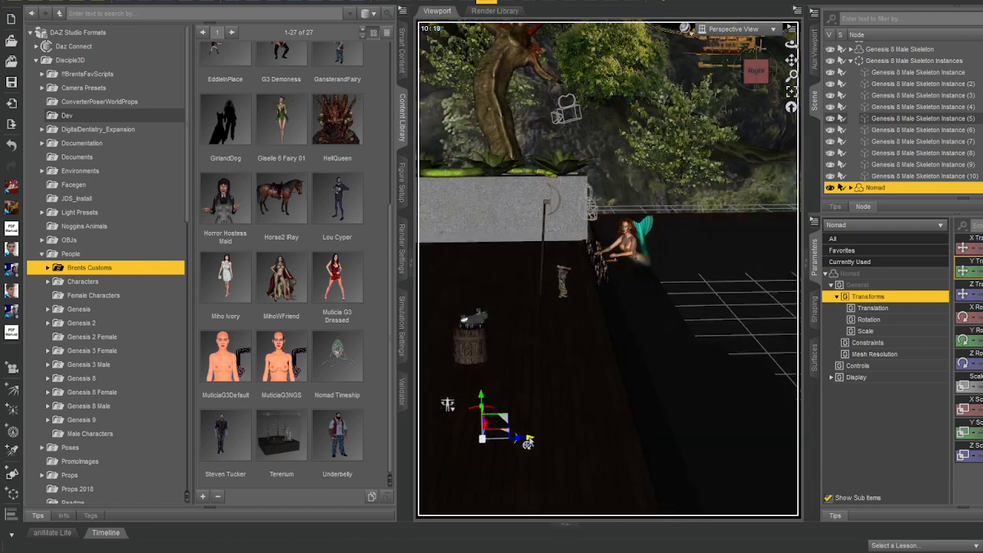
click(555, 440)
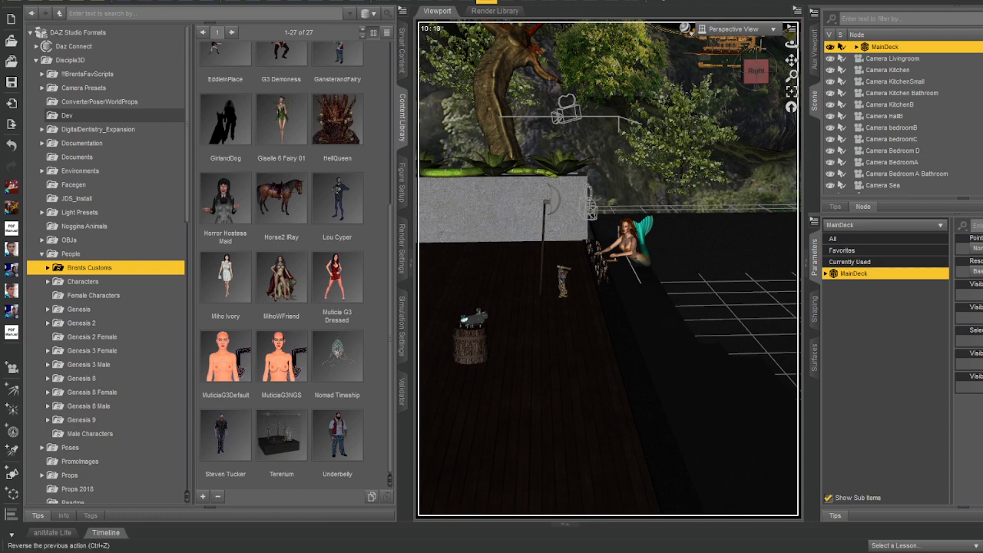
scroll(907, 153, down, 8)
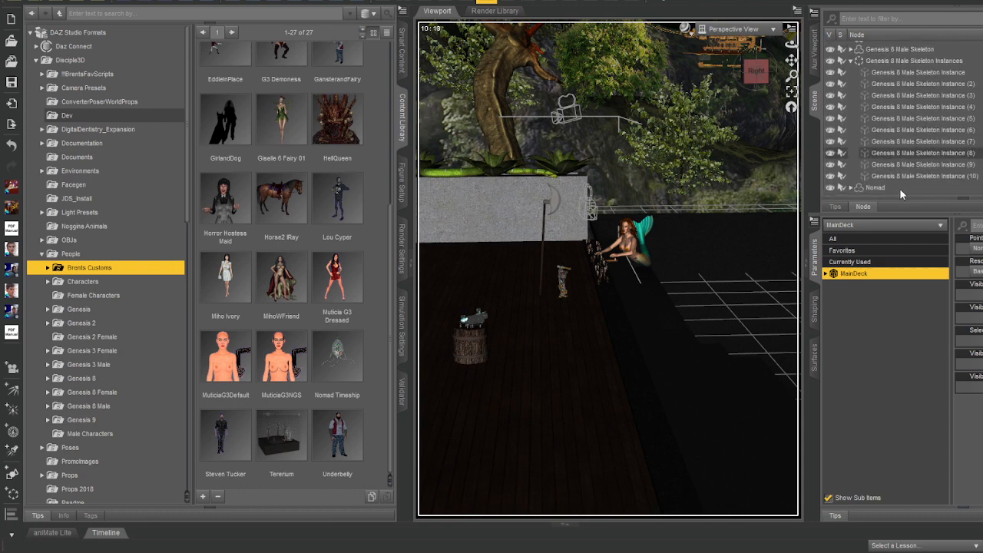
click(878, 187)
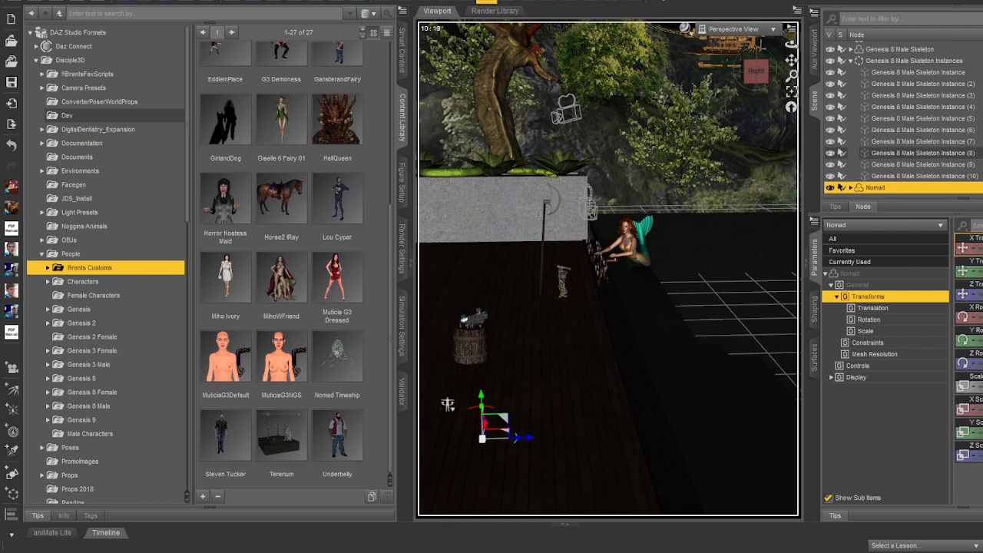
drag(977, 271, 982, 271)
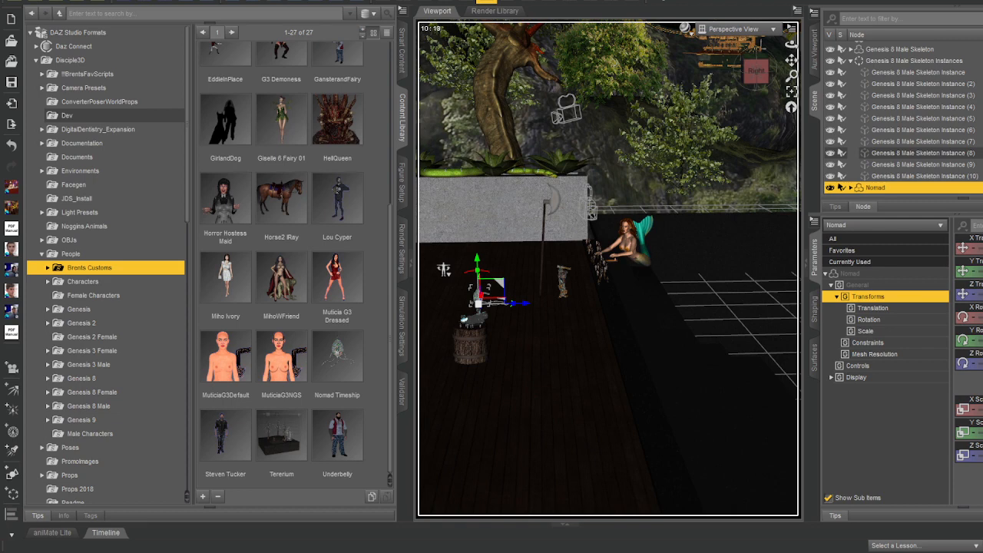
key(Return)
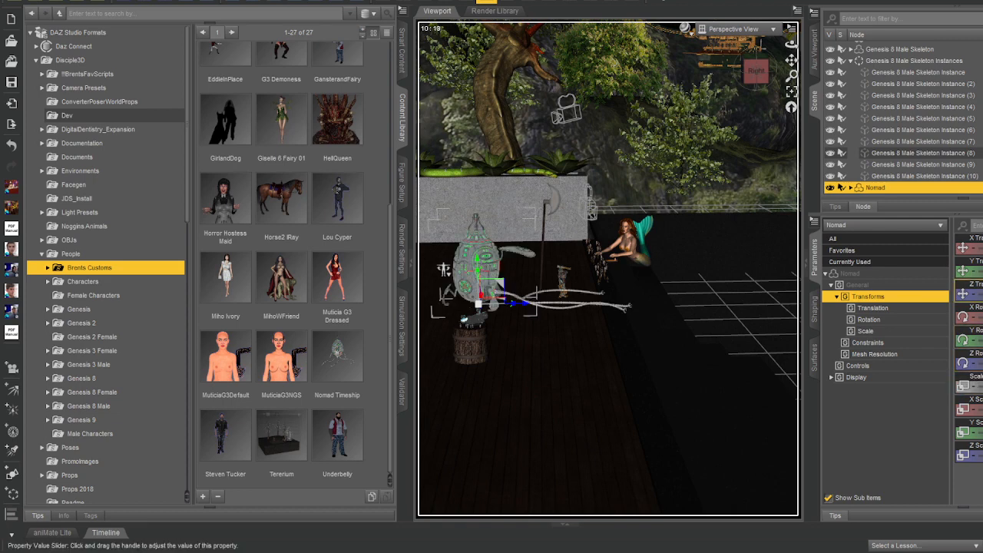
- Move the Nomad timeship across the deck toward the mermaid and farther back, and scale it down
drag(982, 294, 982, 294)
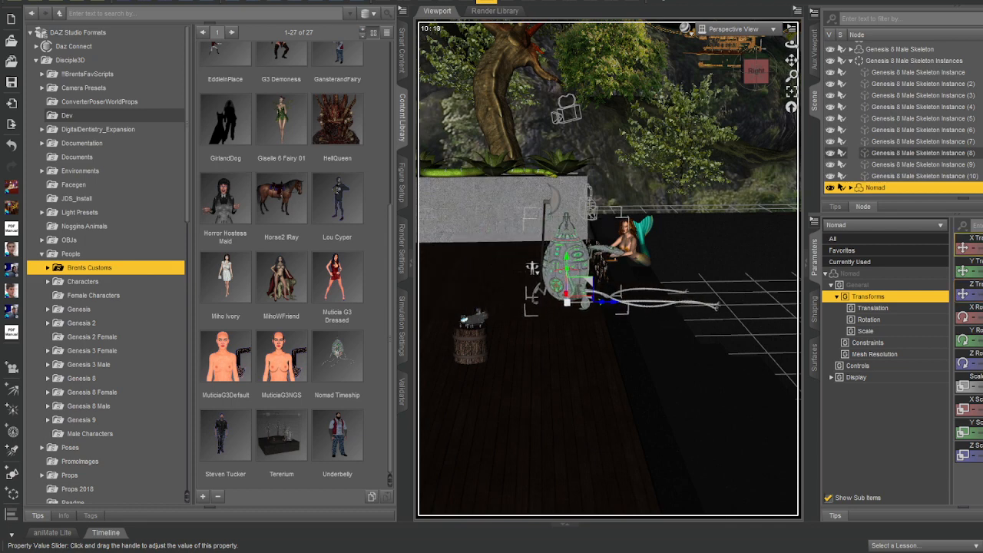
drag(980, 238, 981, 238)
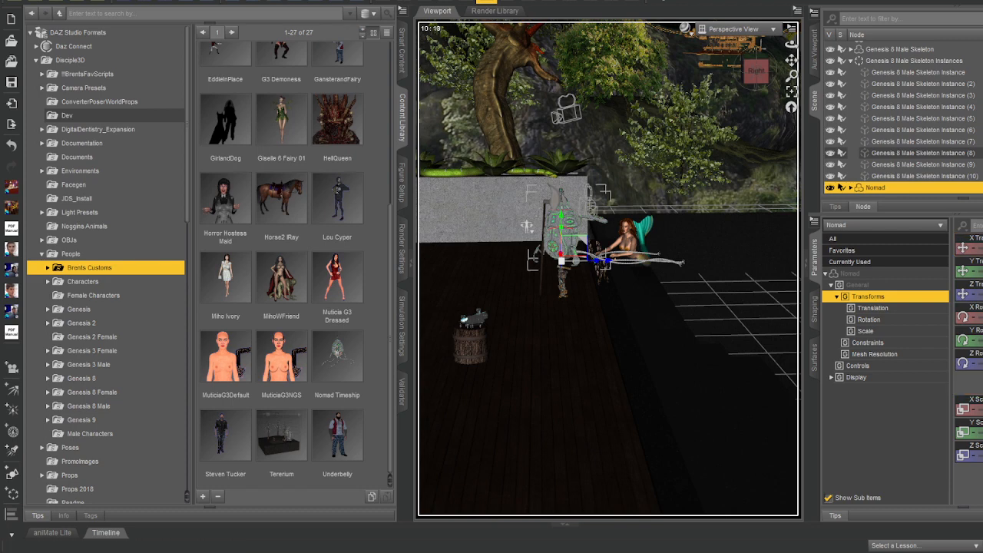
key(Return)
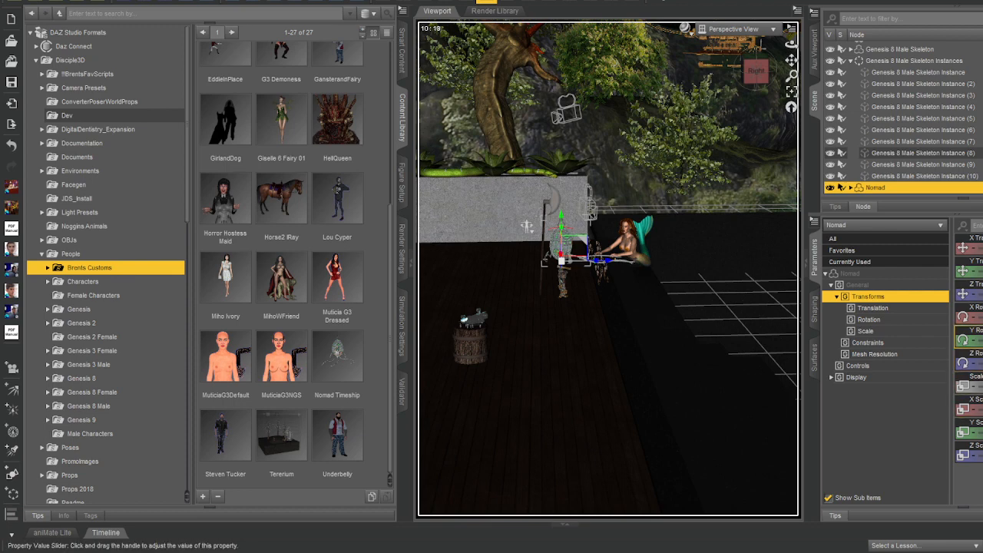
- Turn the Nomad timeship about its vertical axis and shift it slightly farther back toward the concrete wall
drag(982, 340, 976, 340)
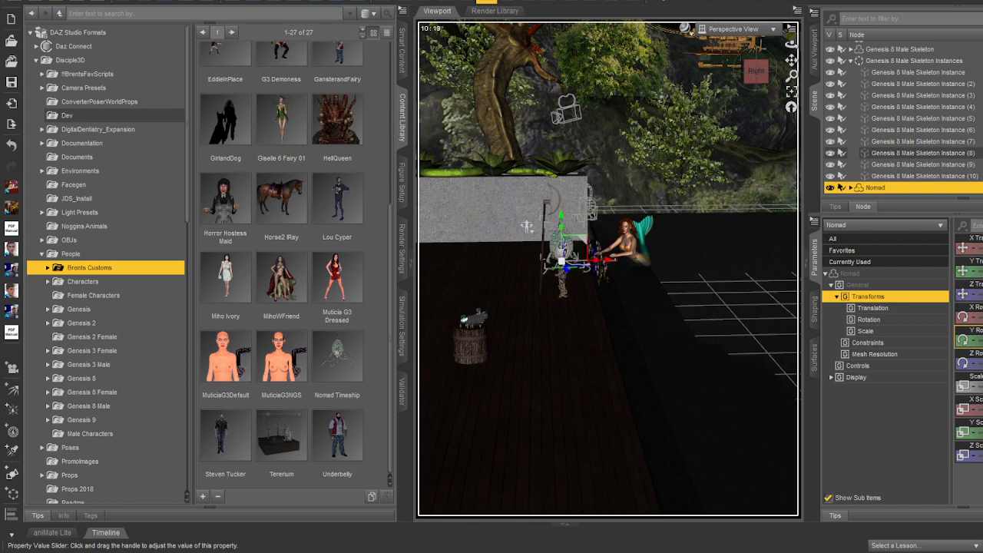
drag(980, 248, 982, 248)
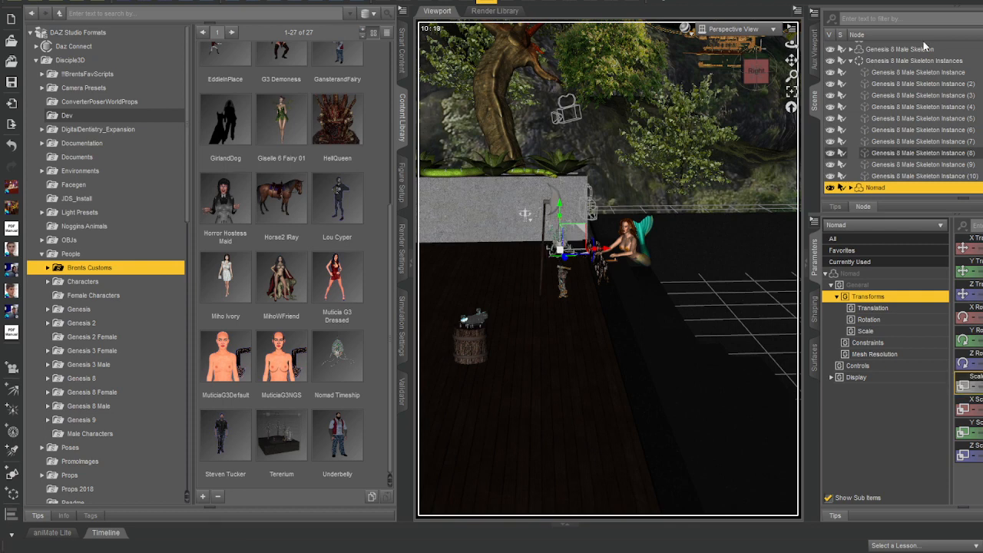
- Lower the Nomad timeship onto the deck and move it to the deck's edge beside the walking crowd
click(792, 92)
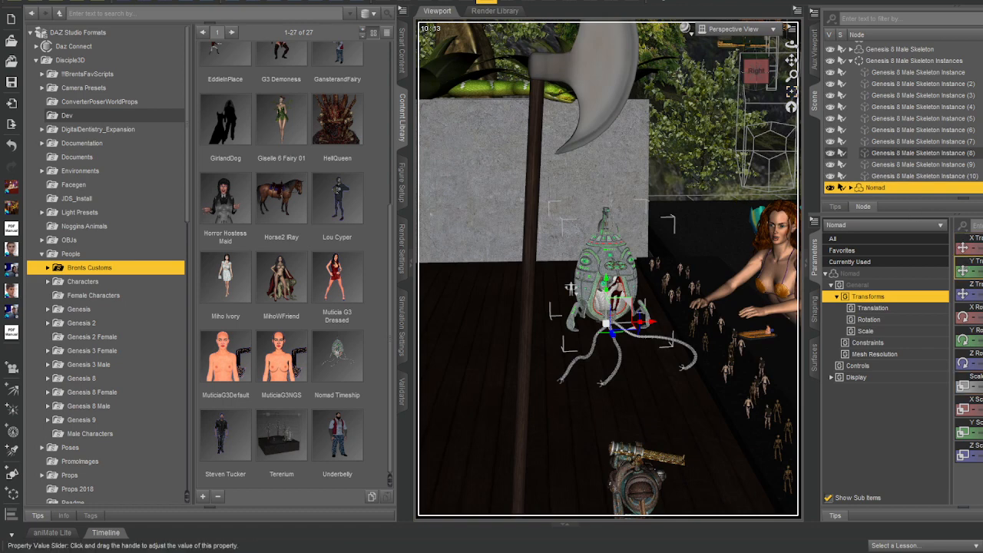
drag(982, 271, 967, 248)
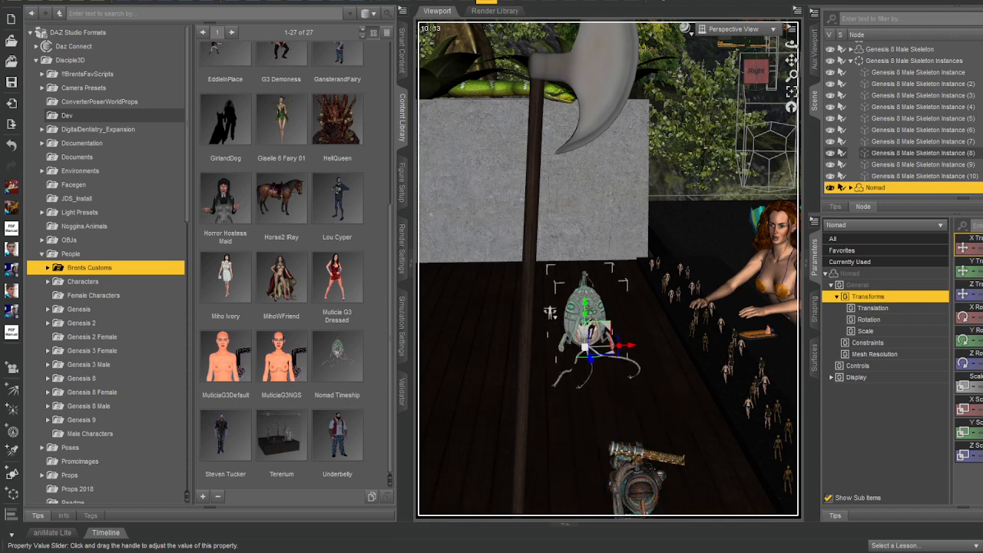
drag(972, 294, 972, 271)
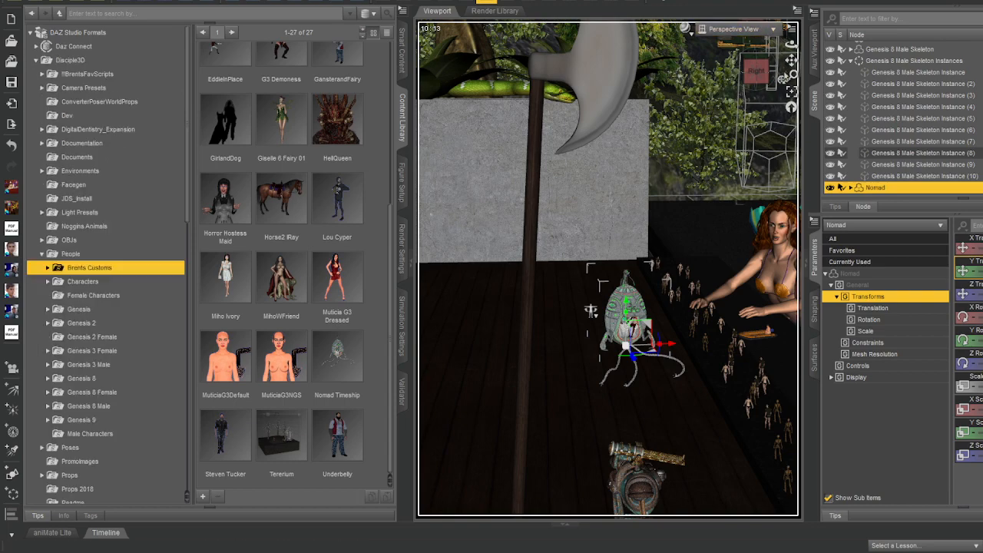
- Adjust the bend and rotation of the mermaid's right hand beside the crowd behind the timeship
mouse_move(791, 76)
mouse_down()
mouse_move(791, 66)
mouse_move(791, 75)
mouse_move(756, 69)
mouse_move(756, 58)
mouse_move(791, 58)
mouse_move(791, 50)
mouse_move(763, 64)
mouse_move(791, 60)
mouse_up()
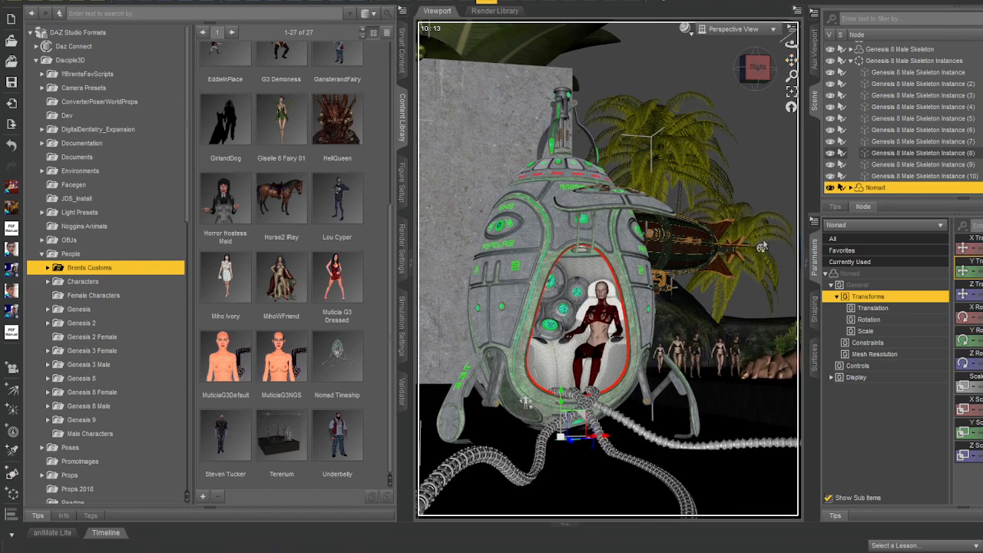
click(763, 373)
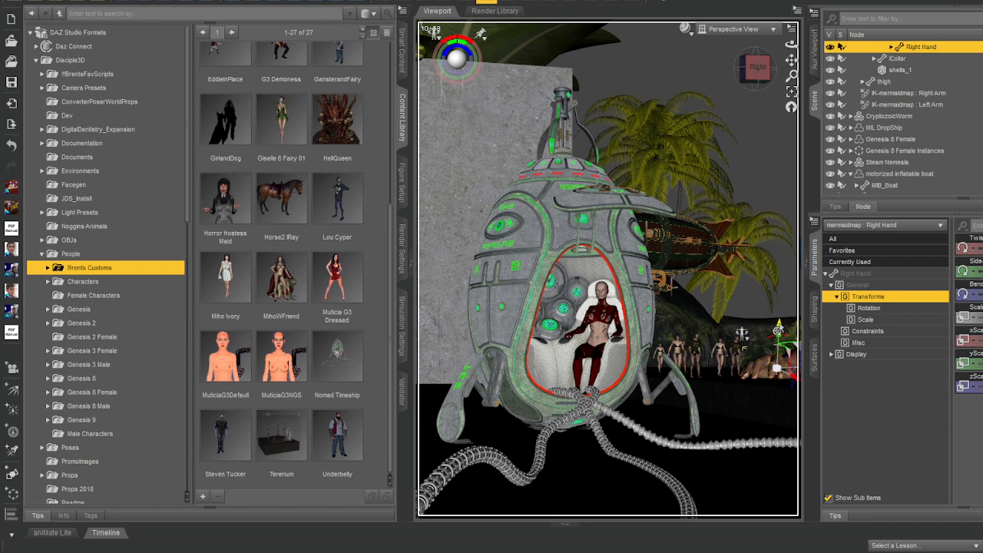
drag(779, 330, 779, 326)
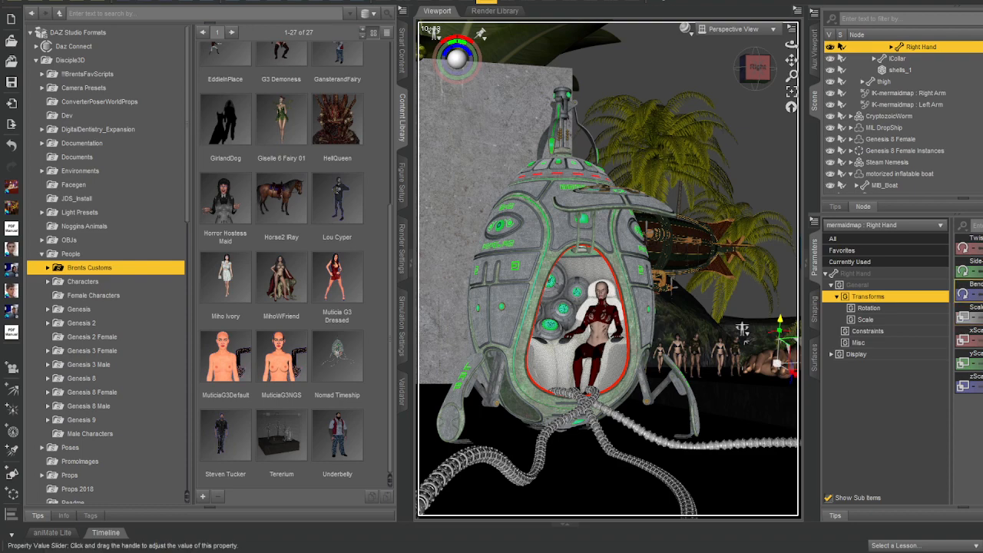
drag(981, 295, 982, 295)
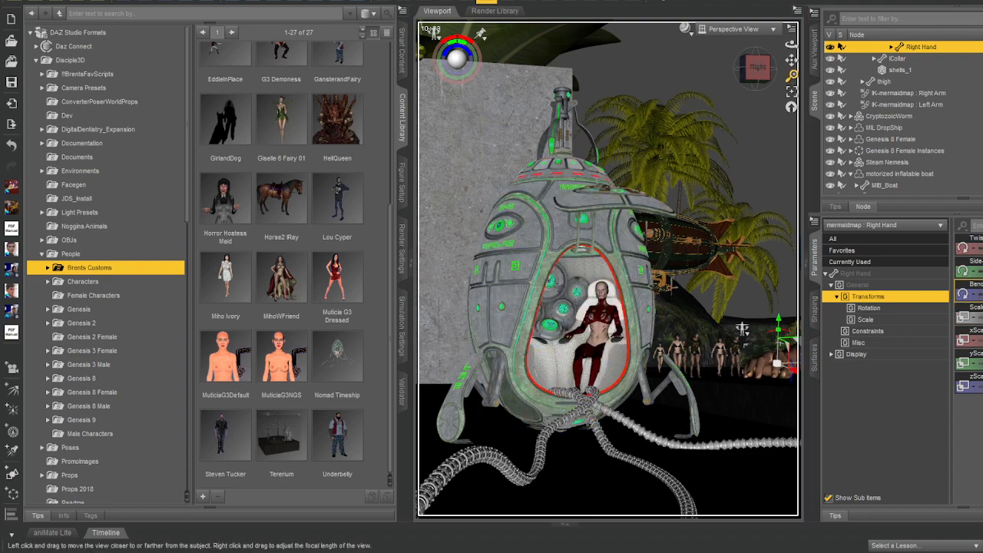
- Create a camera named Nomad Cam framed on the timeship's open cockpit and turn its headlamp off
drag(792, 76, 698, 38)
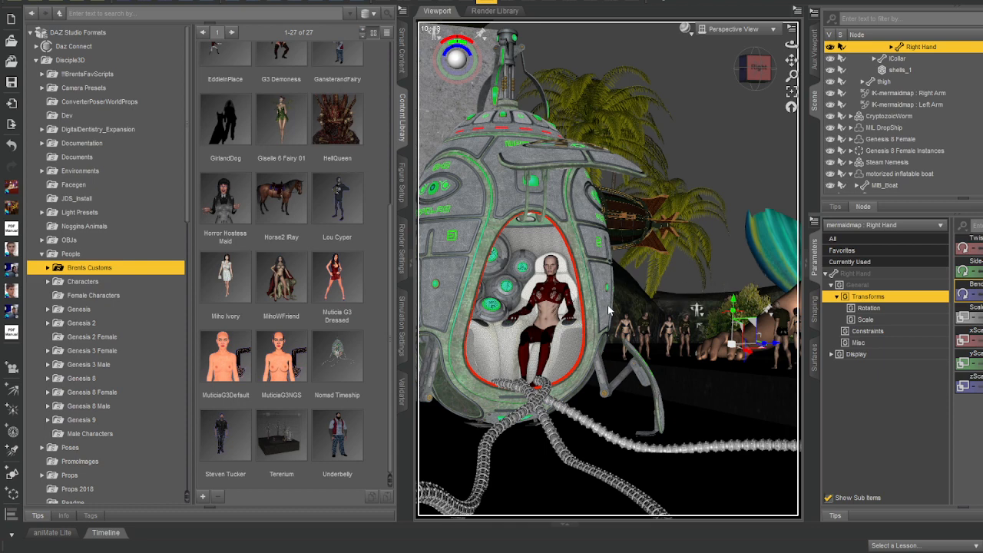
click(799, 412)
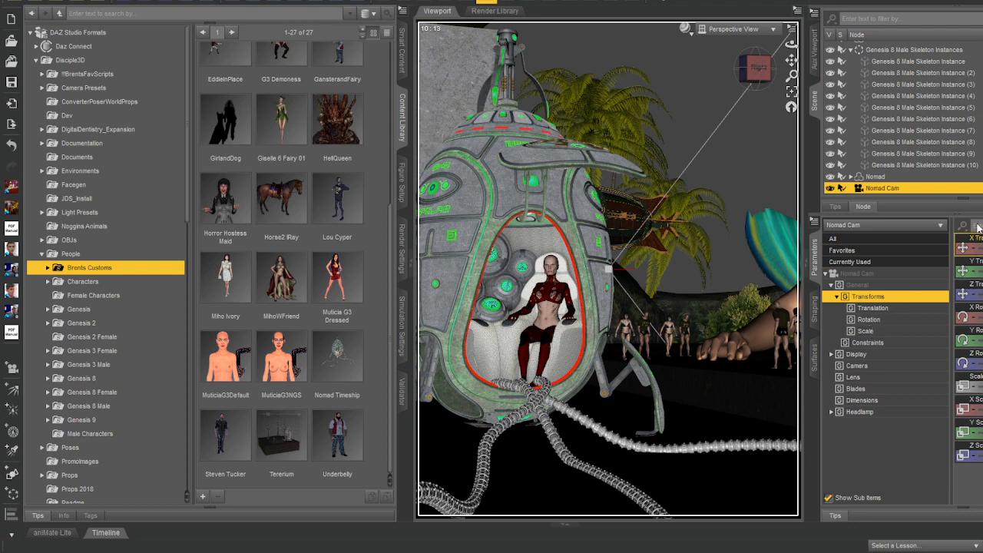
click(867, 413)
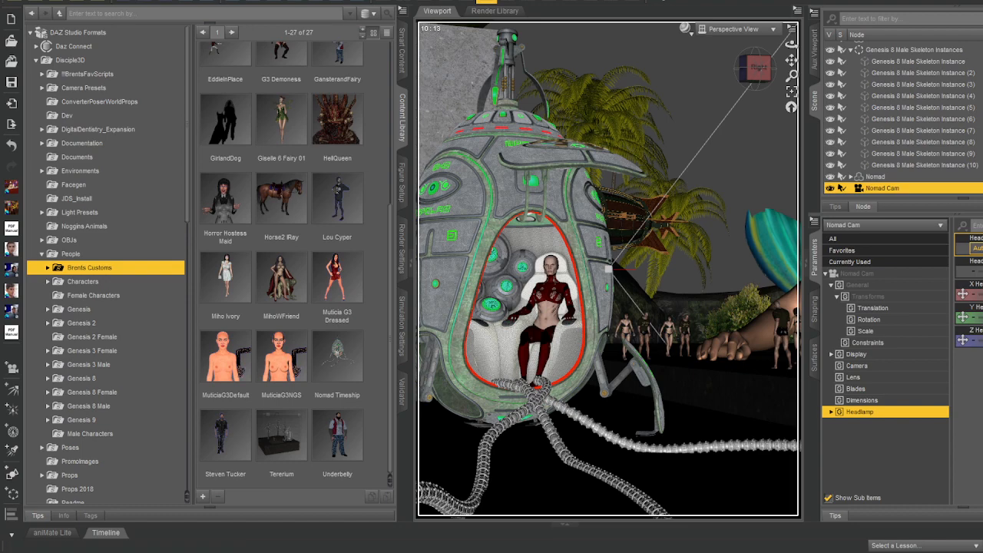
click(977, 265)
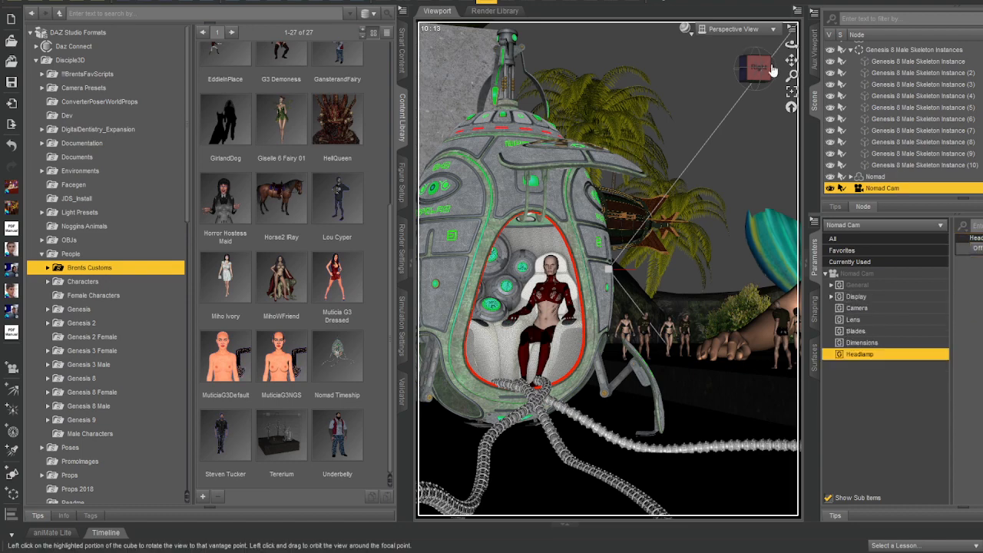
- Adjust Nomad Cam's depth of field around the timeship and look at the scene through Nomad Cam
click(791, 98)
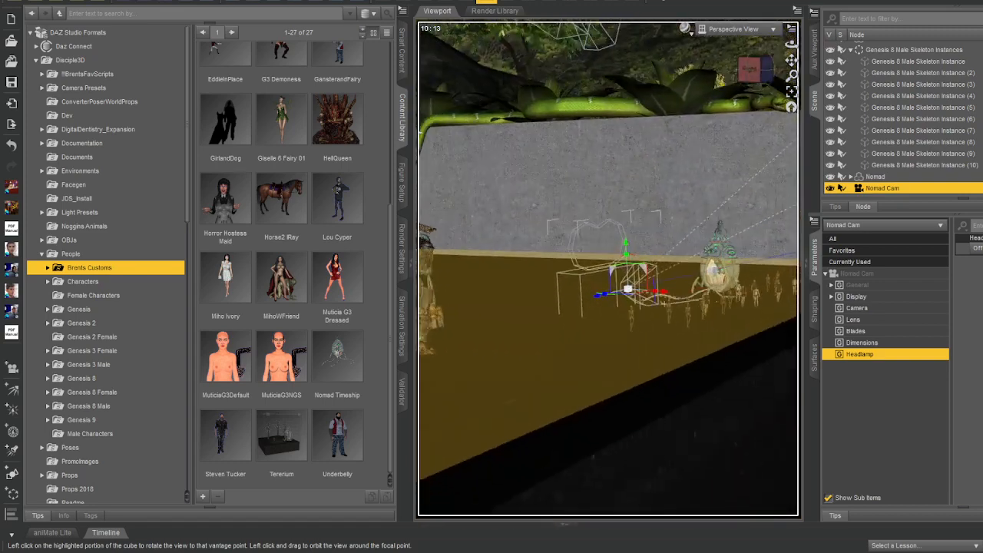
click(860, 308)
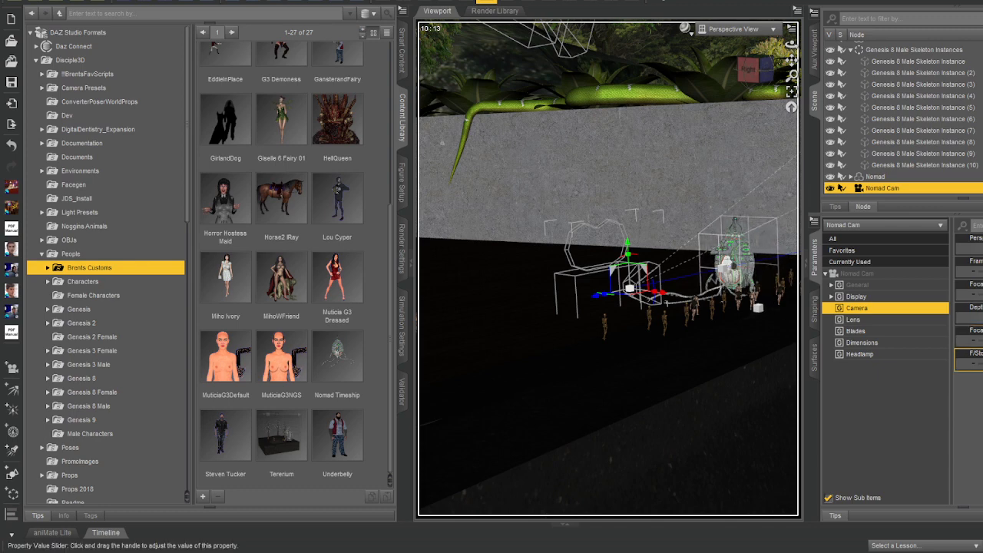
click(868, 356)
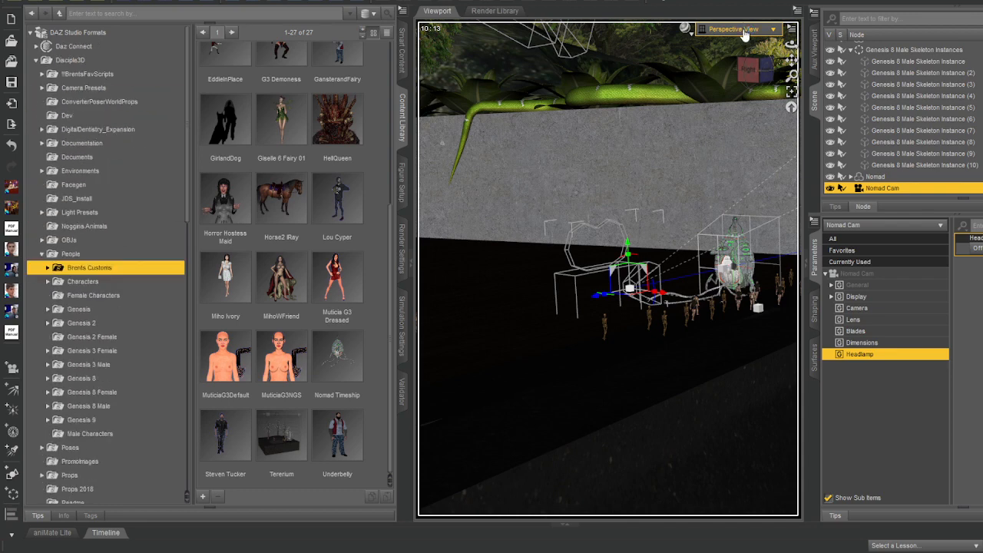
click(736, 411)
click(686, 31)
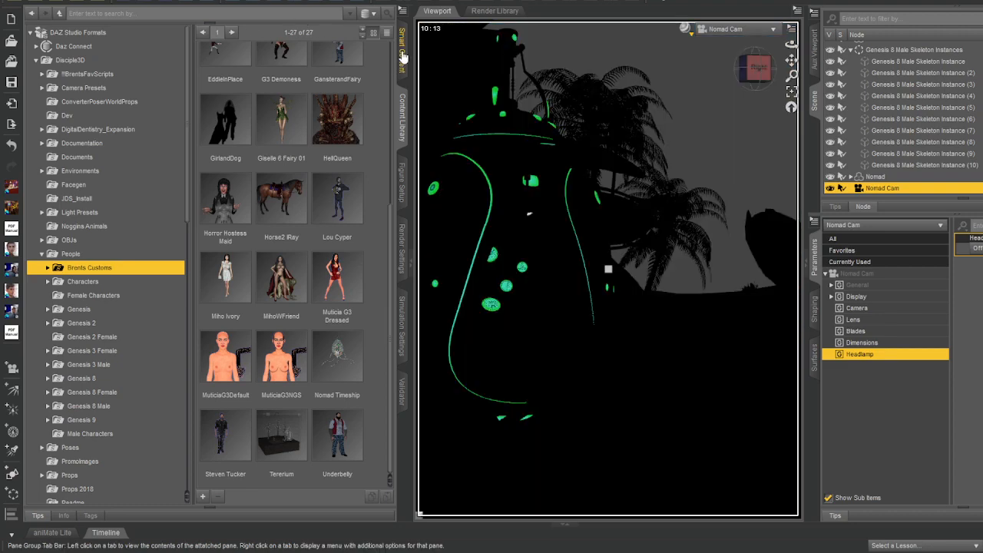
- Search the Smart Content products for "ghost one" without filtering by context and open Iray Ghost Light Kit One
click(402, 57)
click(37, 32)
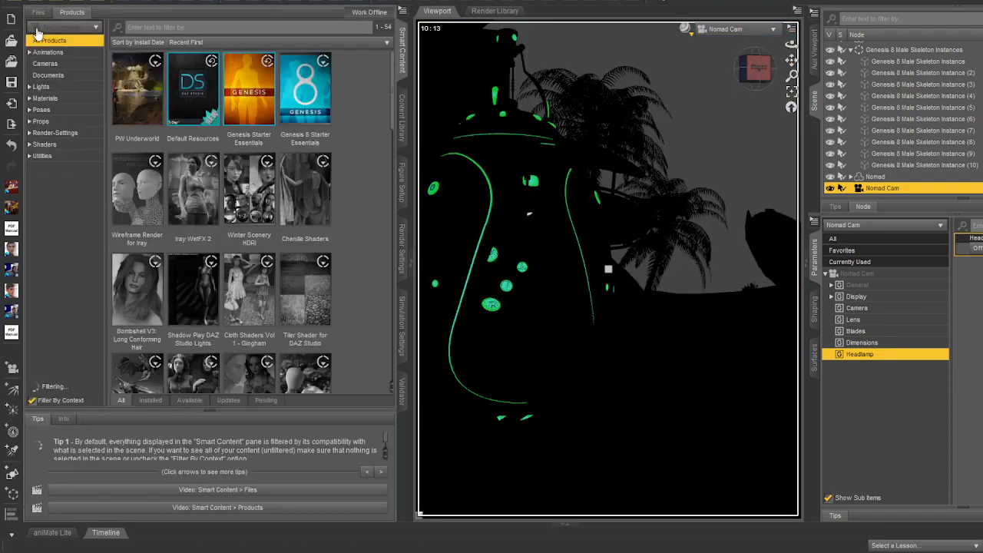
click(201, 31)
text(ghost one)
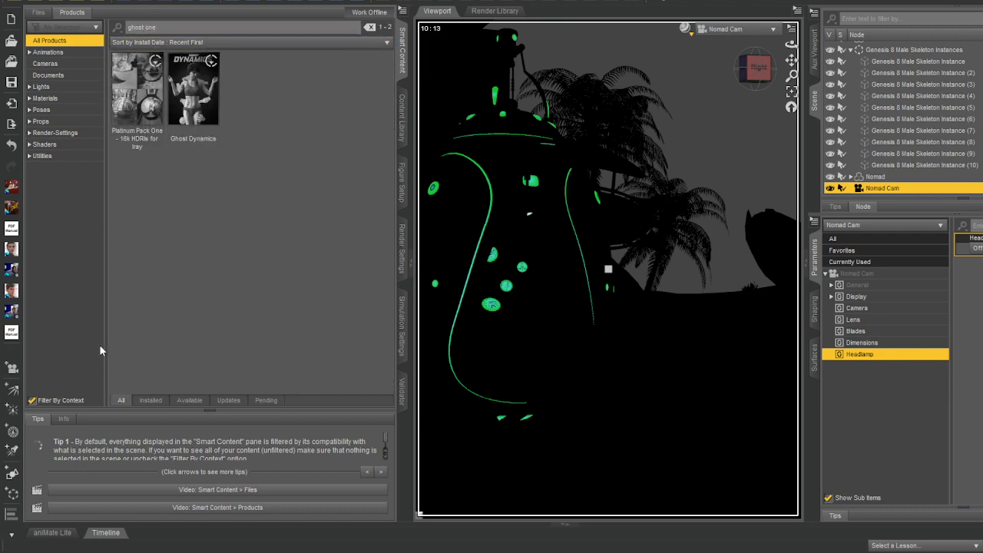
click(32, 400)
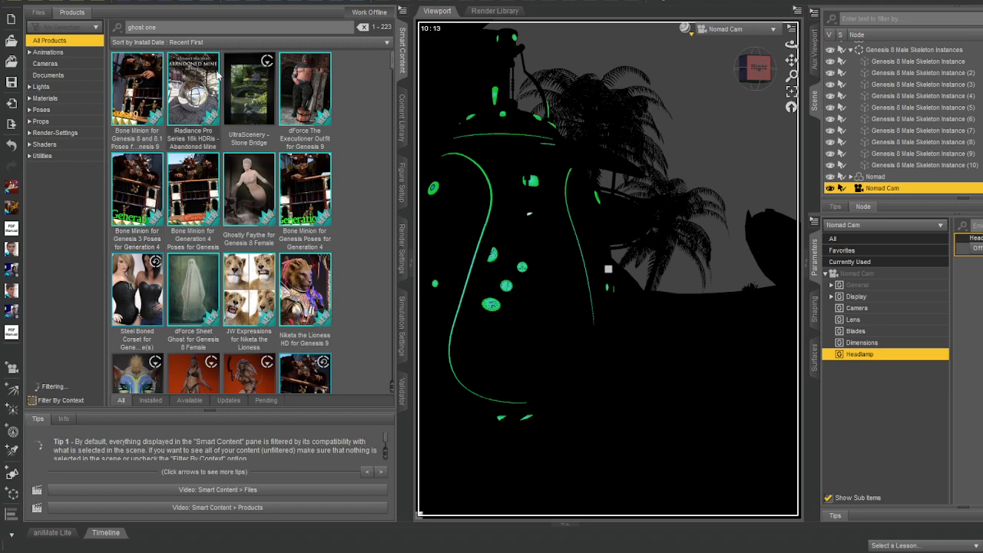
scroll(242, 154, down, 5)
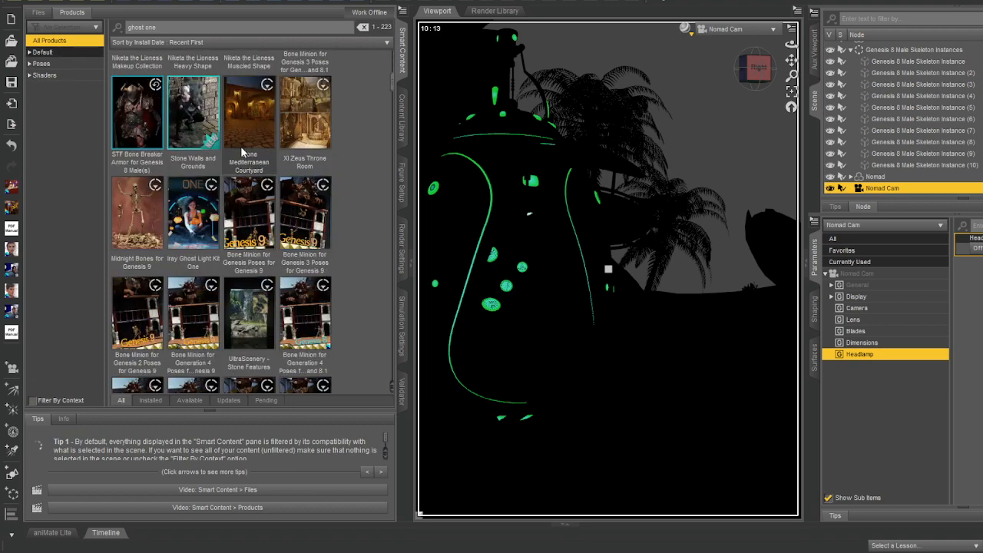
scroll(242, 152, up, 2)
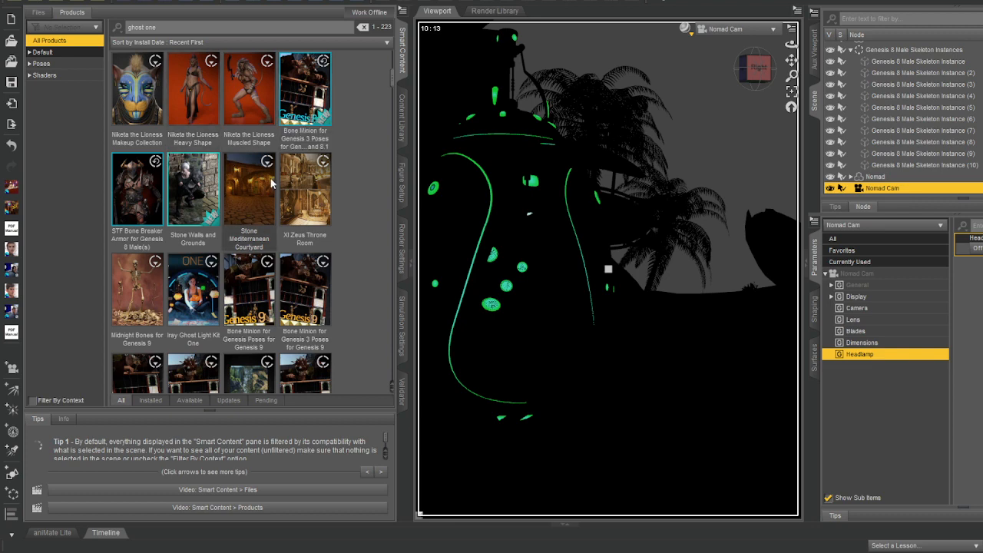
double_click(202, 307)
- Switch back to the Perspective View and load the IGLK1 Sphere Light from the kit's props
click(42, 142)
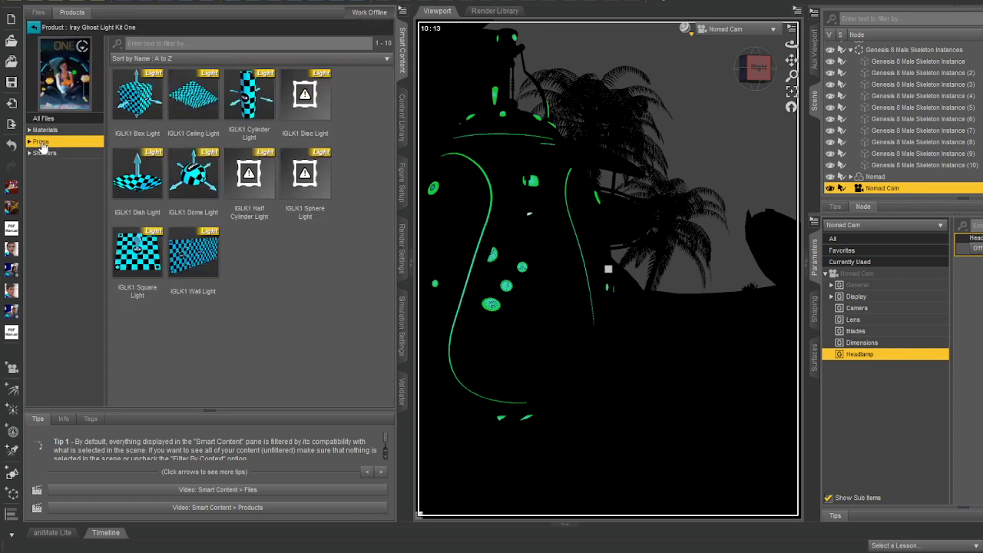
click(58, 153)
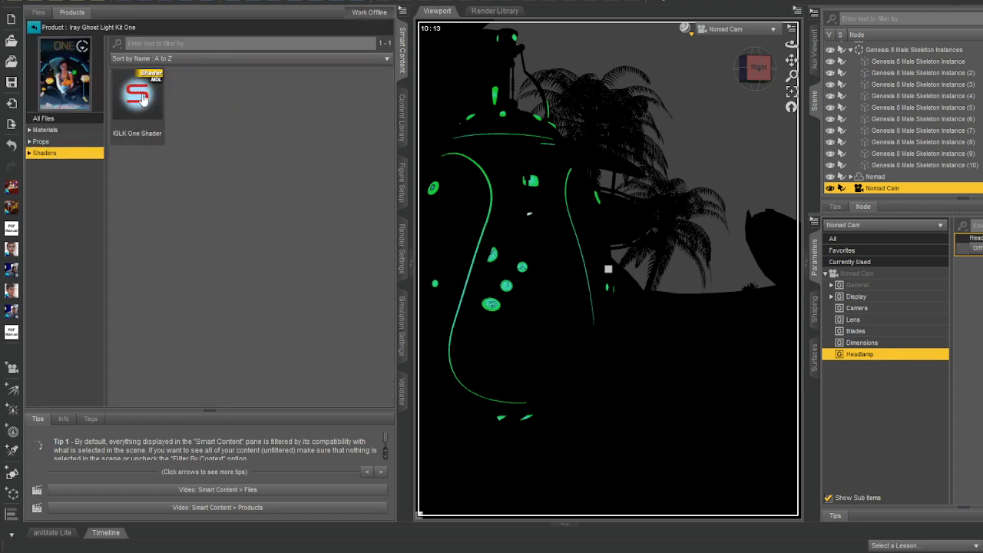
click(770, 39)
click(922, 184)
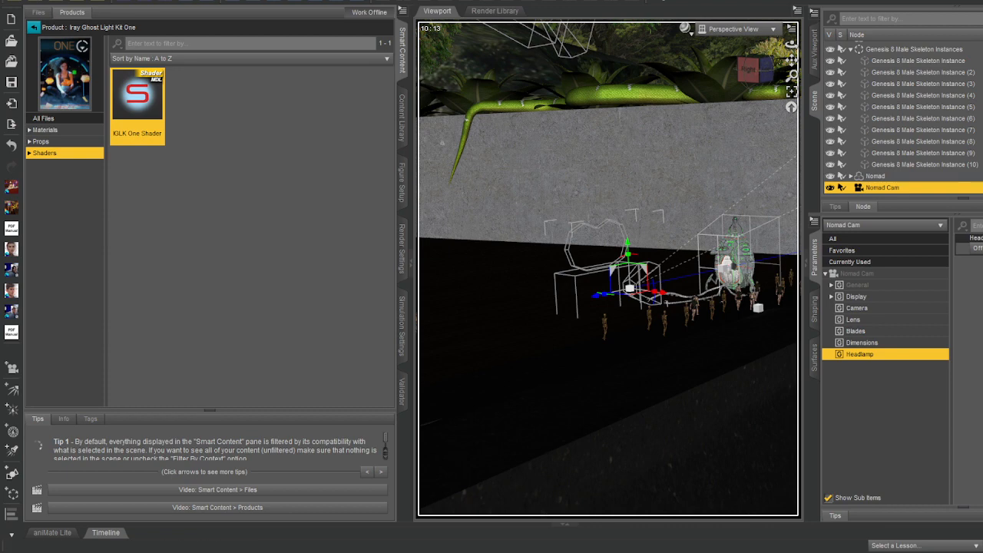
click(41, 142)
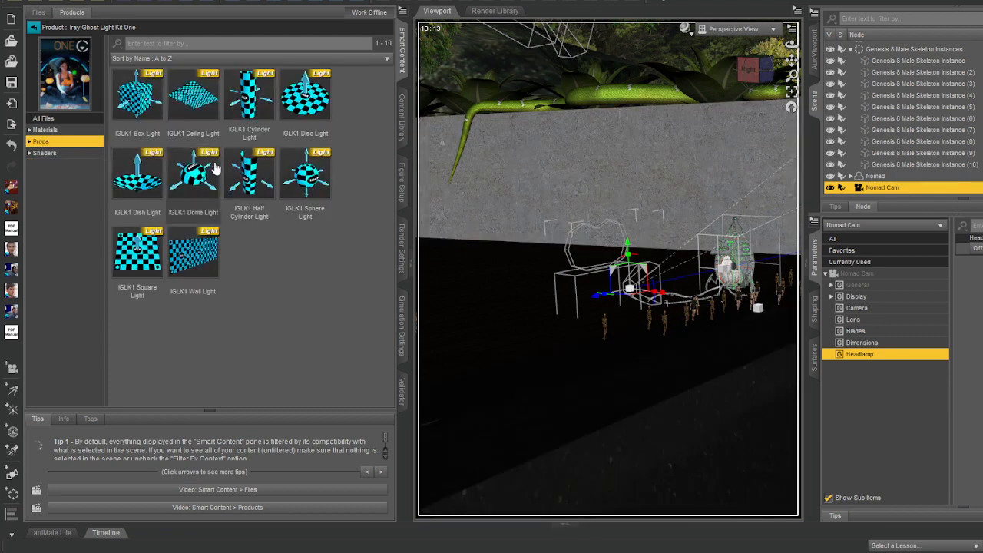
double_click(307, 177)
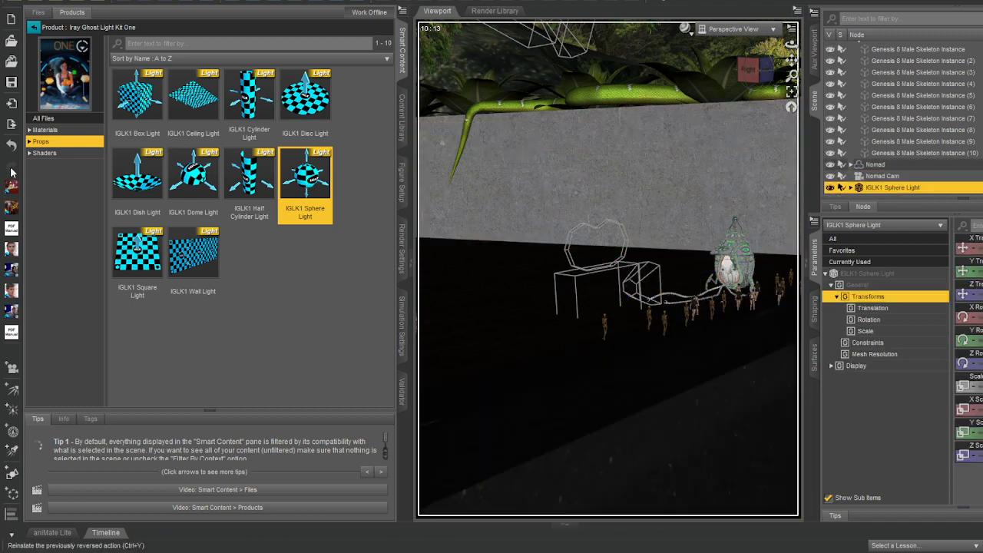
- Move the IGLK1 Sphere Light along the deck to the Nomad timeship and frame it in the view
click(54, 153)
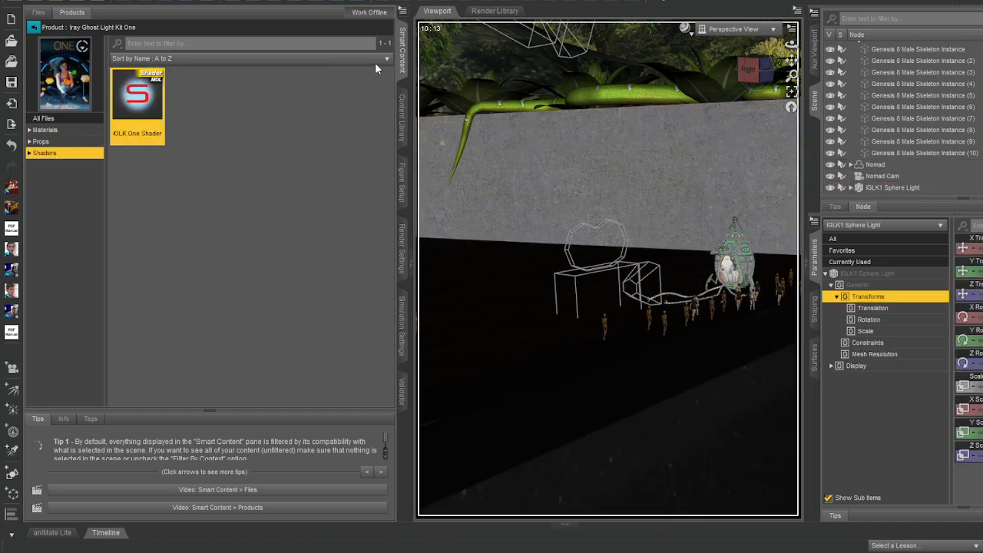
click(791, 92)
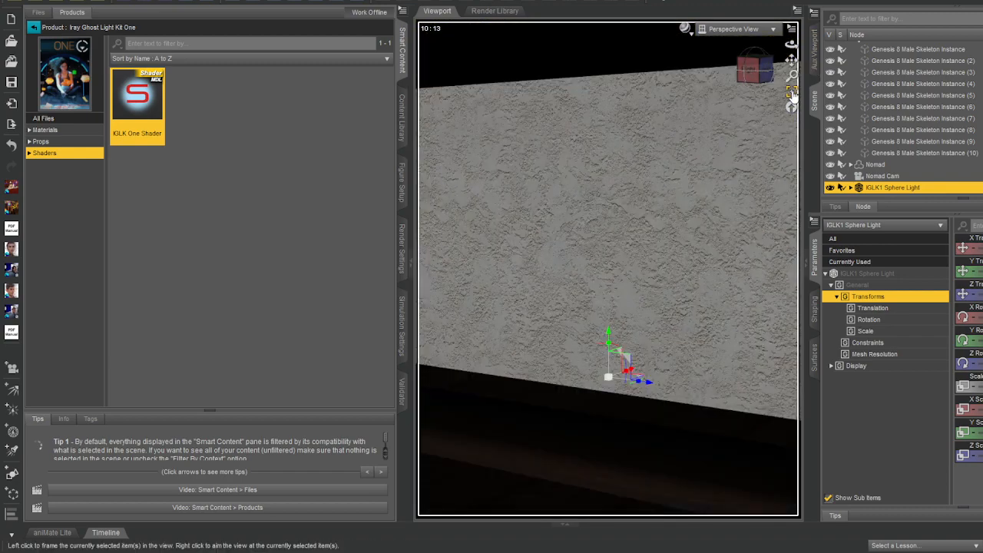
drag(792, 75, 792, 78)
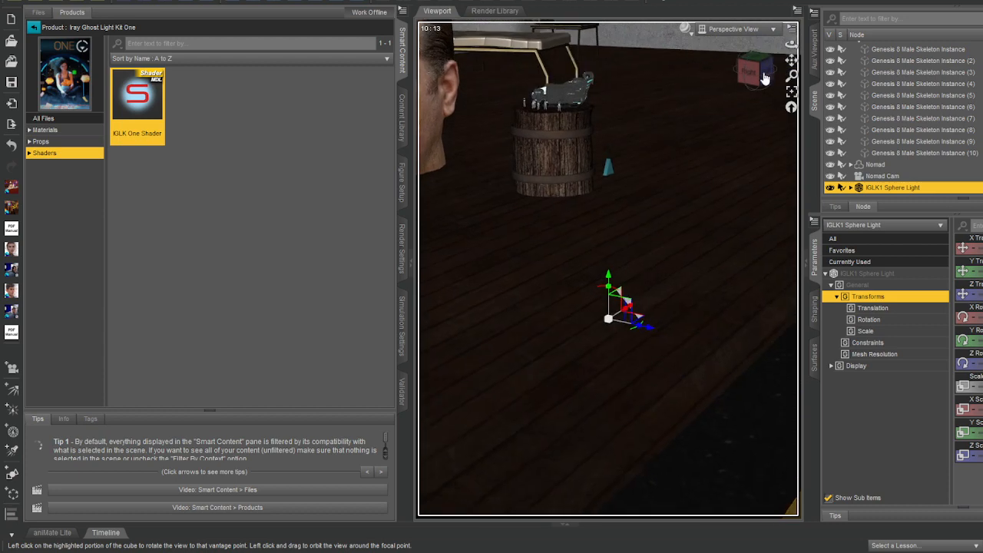
drag(979, 271, 982, 294)
drag(982, 248, 982, 248)
drag(757, 71, 800, 67)
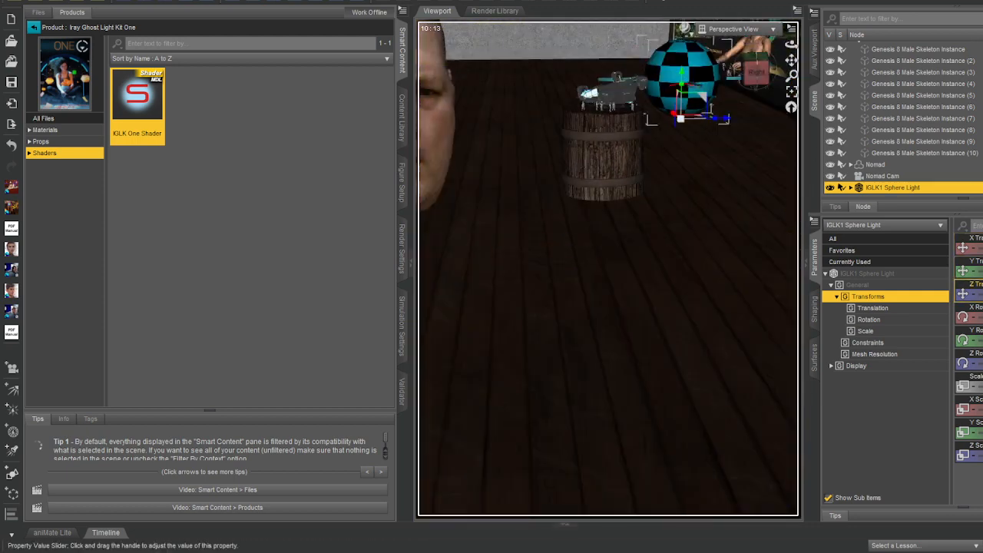
drag(982, 294, 982, 294)
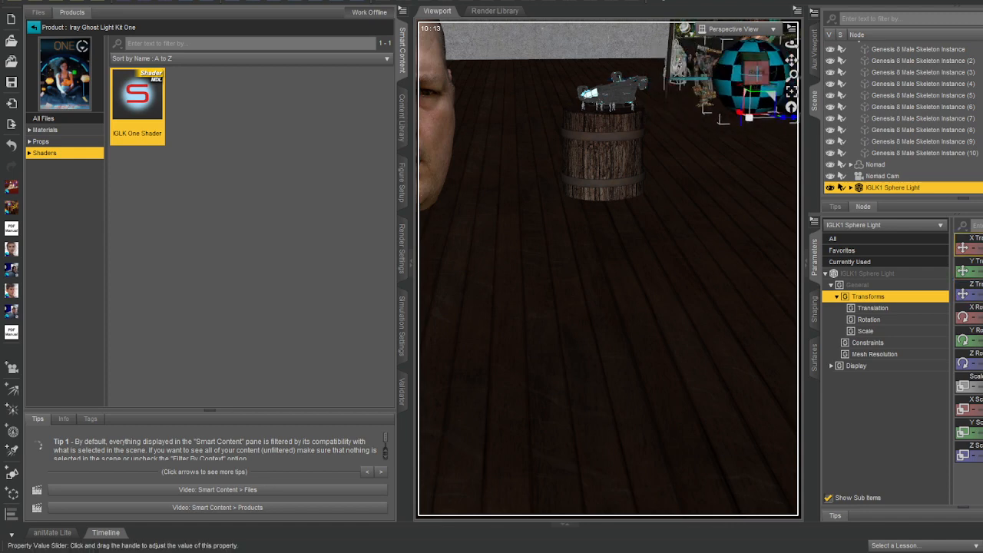
drag(982, 248, 982, 248)
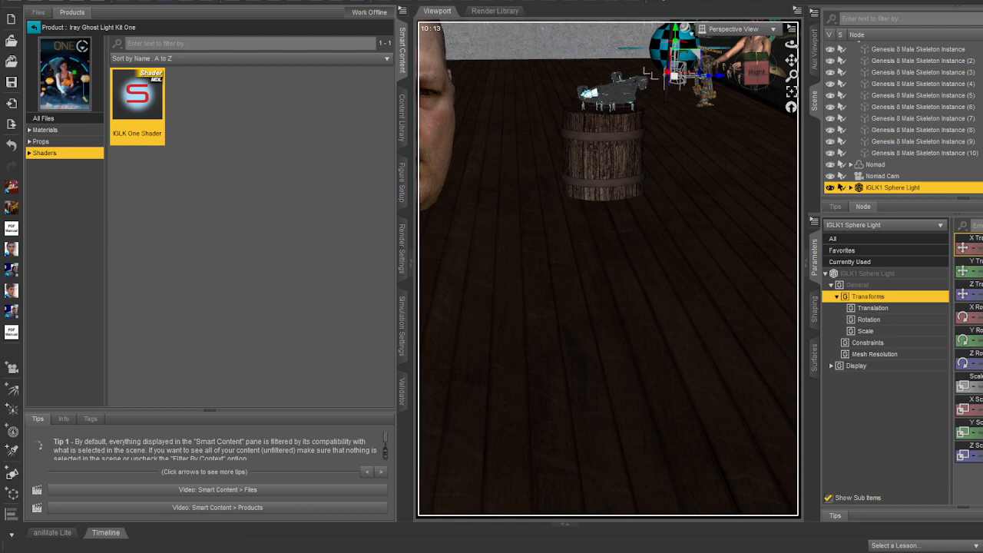
click(791, 91)
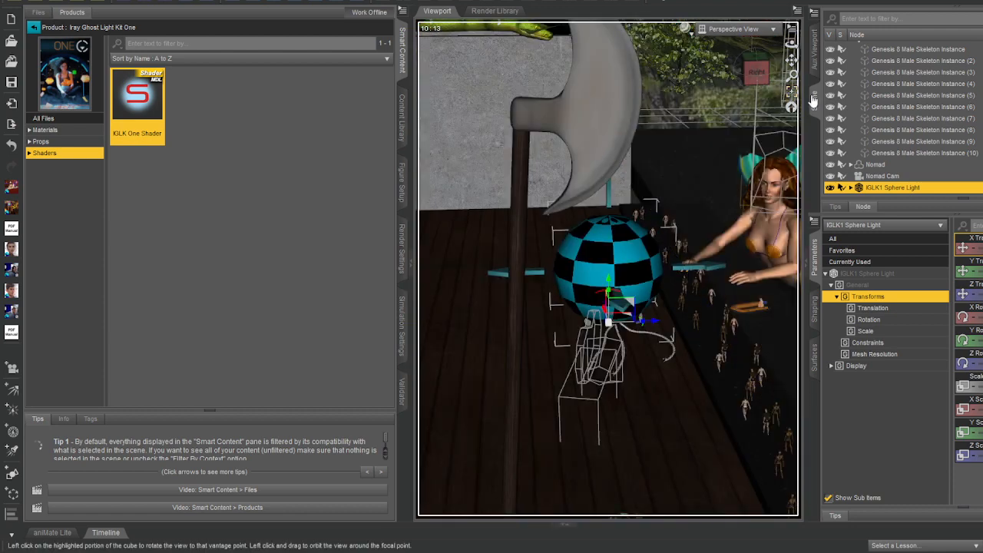
- Scale down the IGLK1 Sphere Light and raise it into the opening of the timeship's cockpit
drag(969, 378, 969, 378)
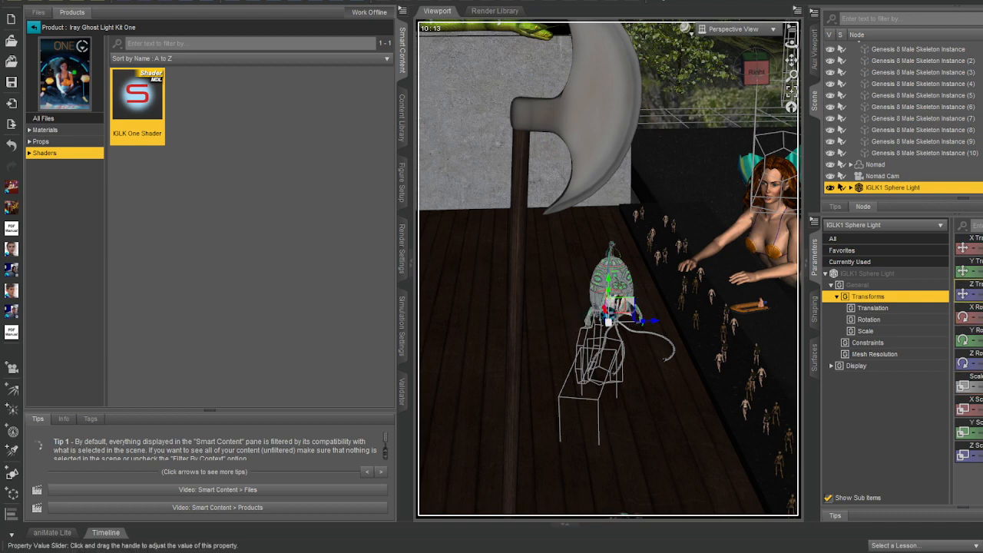
drag(975, 295, 981, 295)
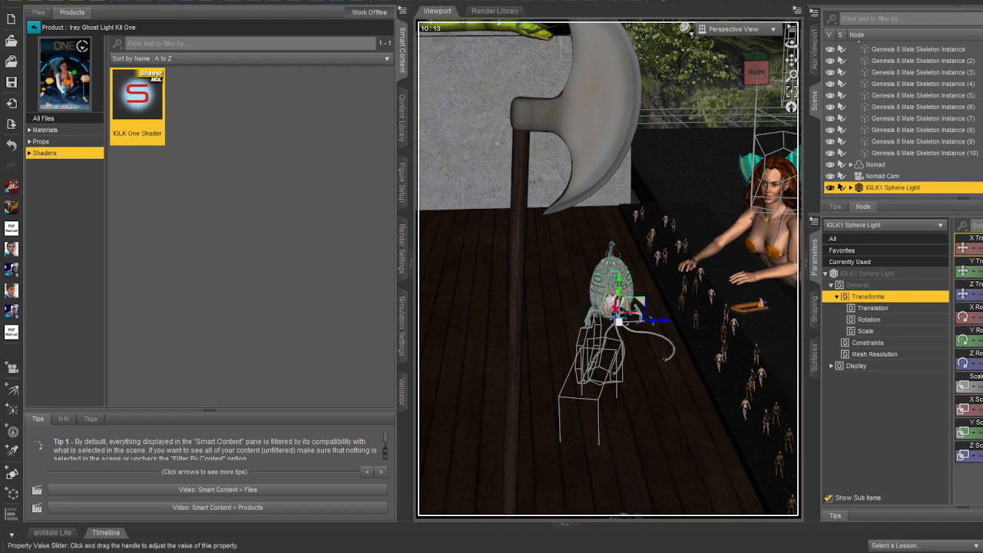
drag(978, 248, 978, 270)
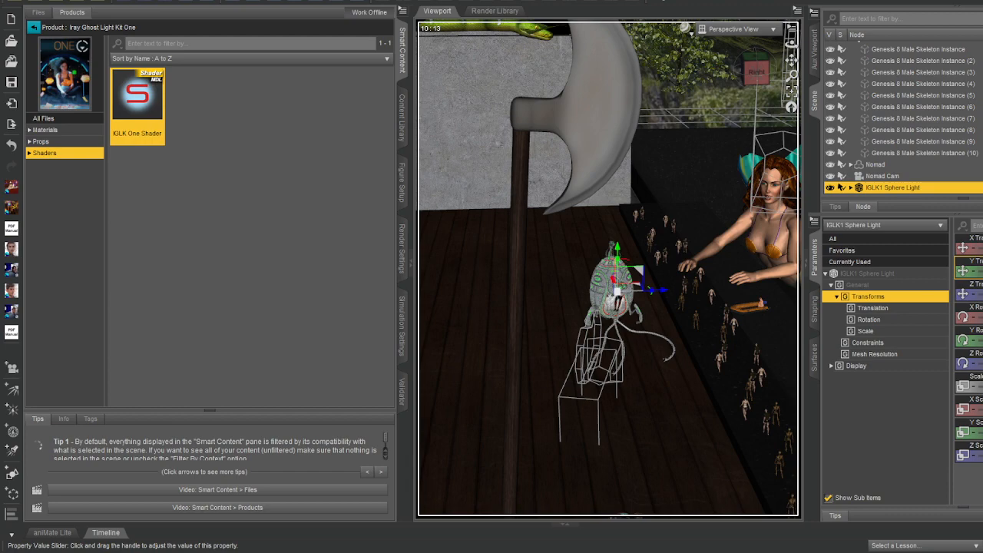
click(792, 90)
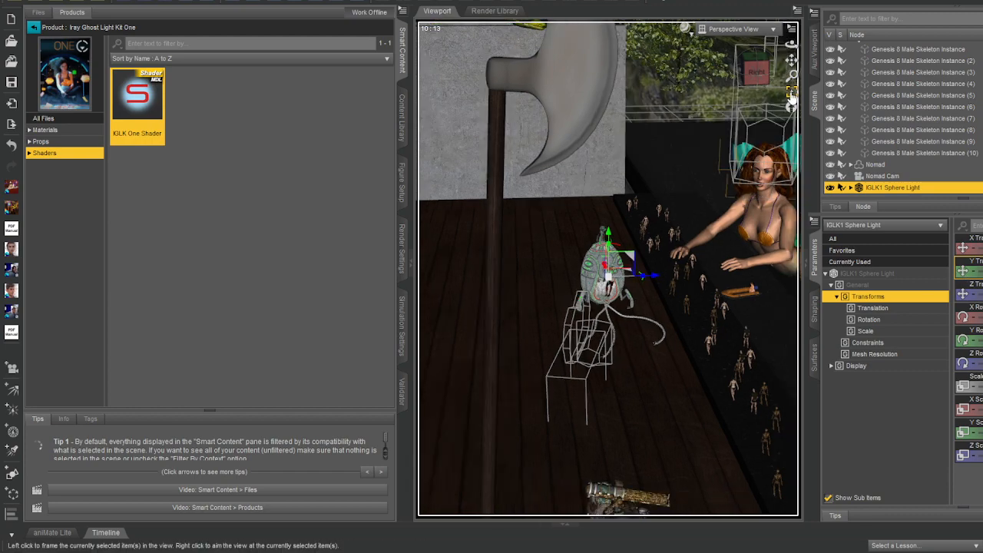
drag(792, 76, 792, 73)
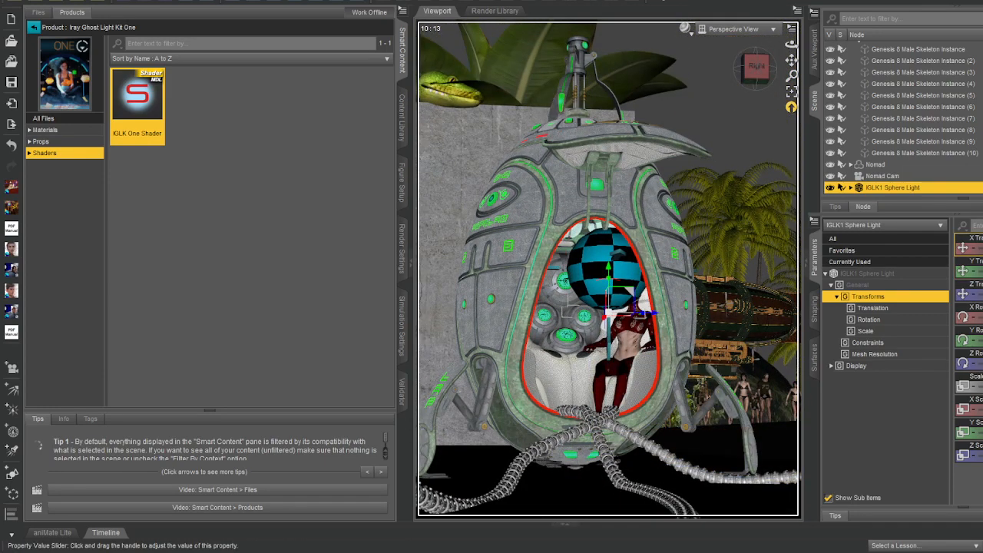
drag(982, 248, 982, 248)
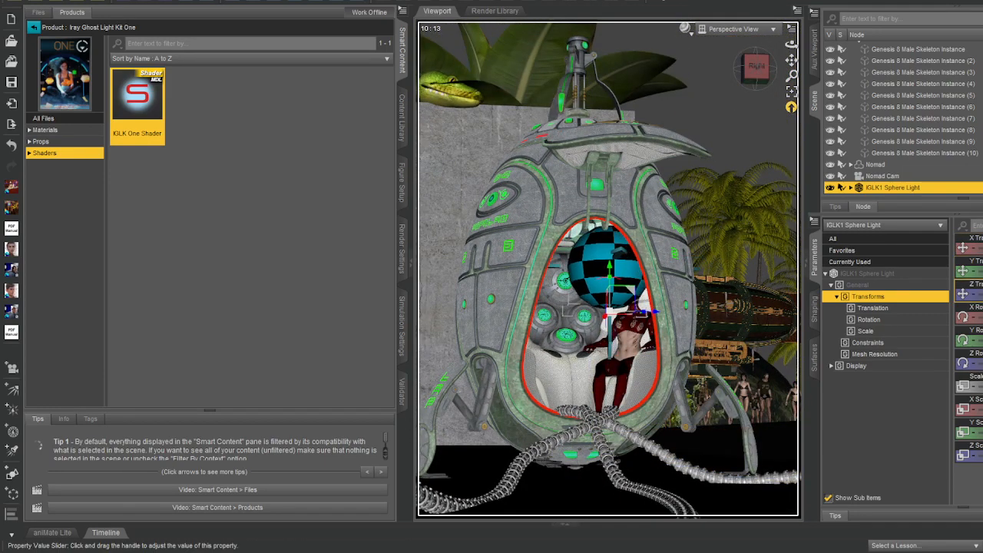
- Shift the IGLK1 Sphere Light sideways away from the seated figure and raise it to the top of the timeship's cockpit
drag(982, 295, 981, 295)
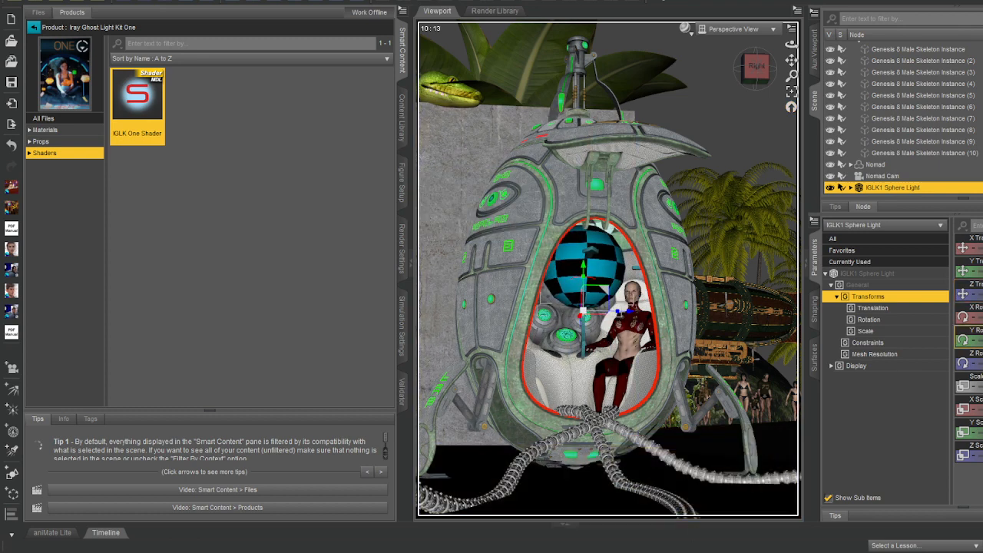
drag(974, 272, 982, 248)
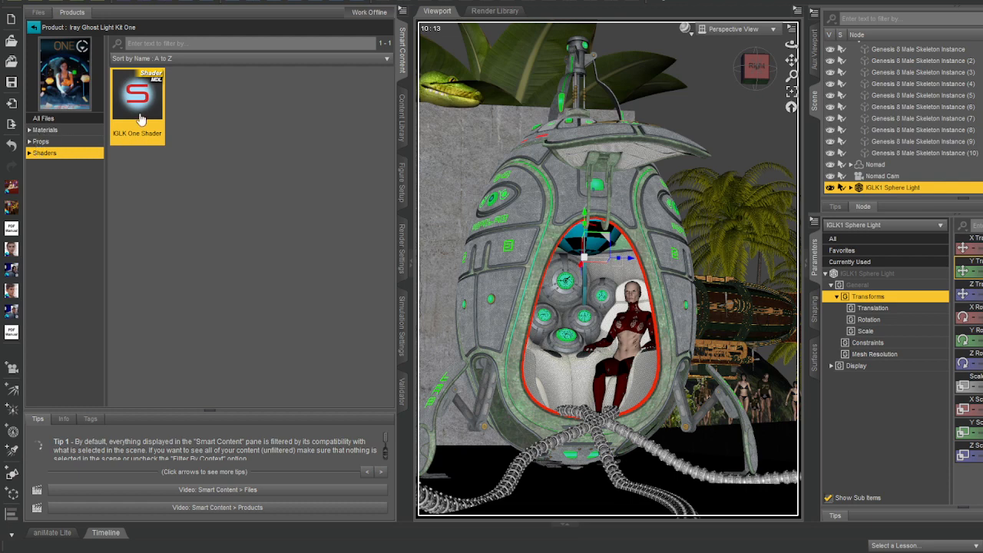
- Apply the IGLK1 Blue colour and IGLK1 Intensity 500W material presets to the sphere light
click(30, 131)
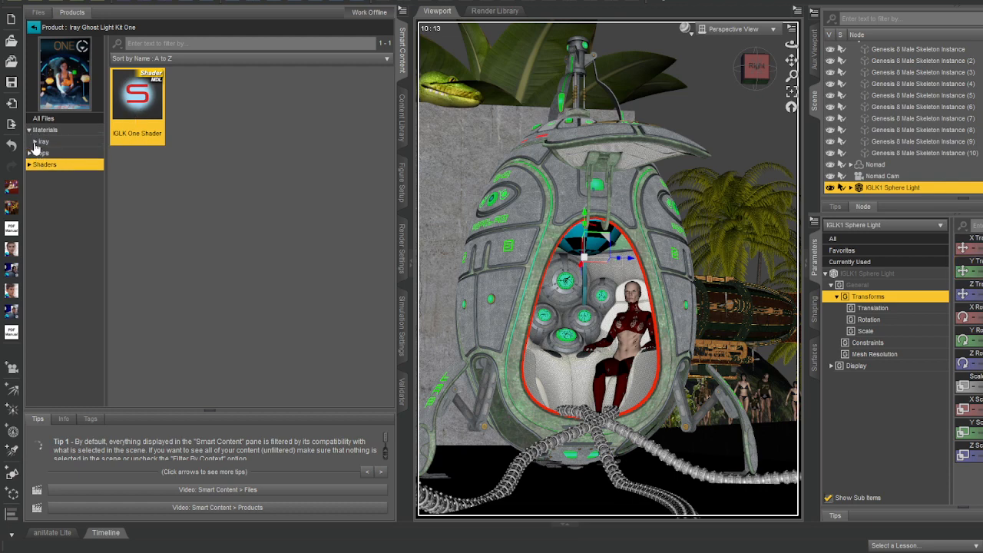
click(34, 143)
click(52, 152)
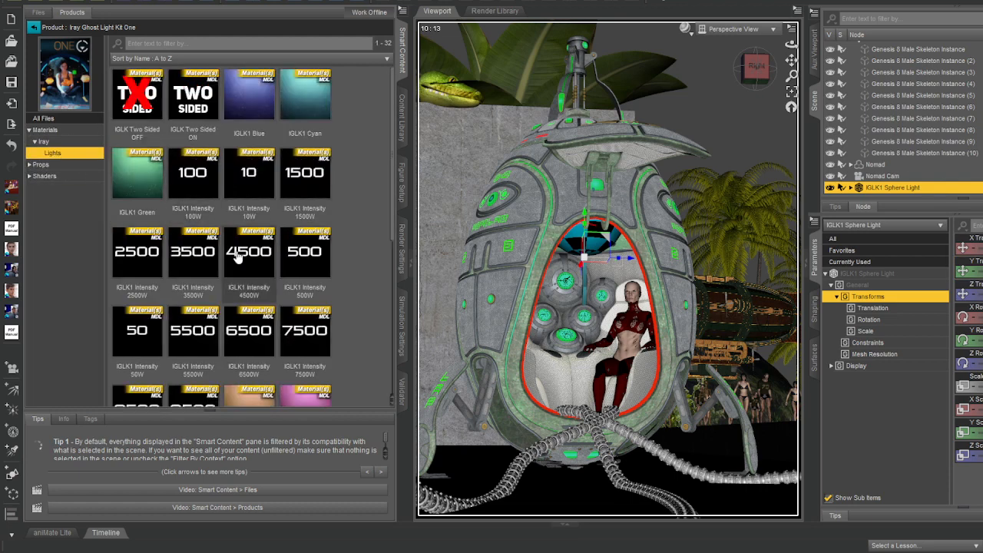
scroll(237, 258, down, 5)
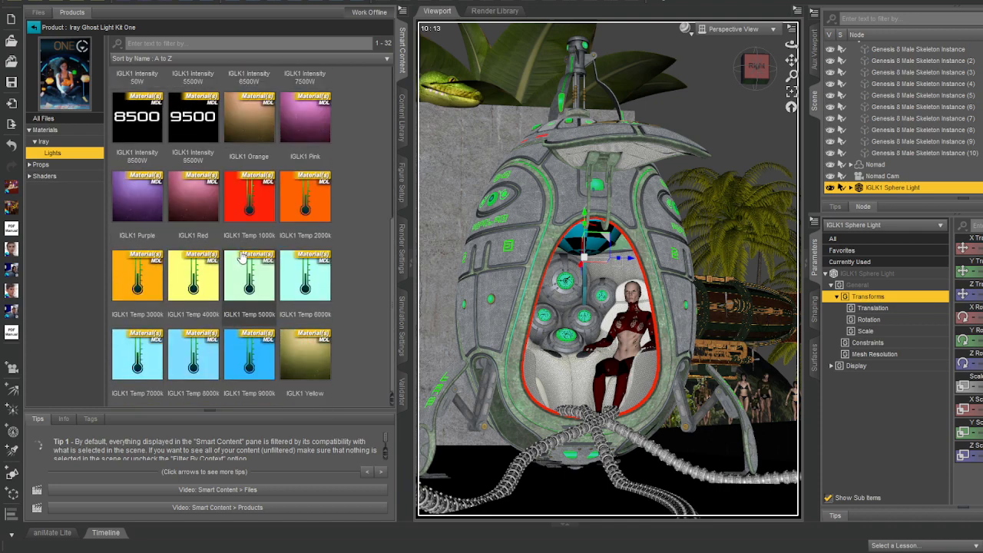
scroll(240, 259, up, 5)
click(248, 95)
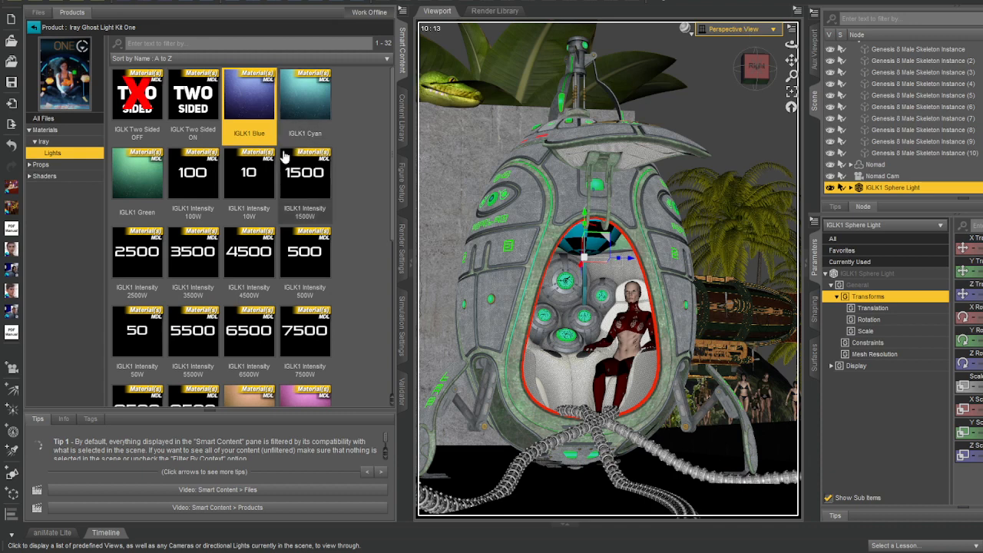
click(301, 260)
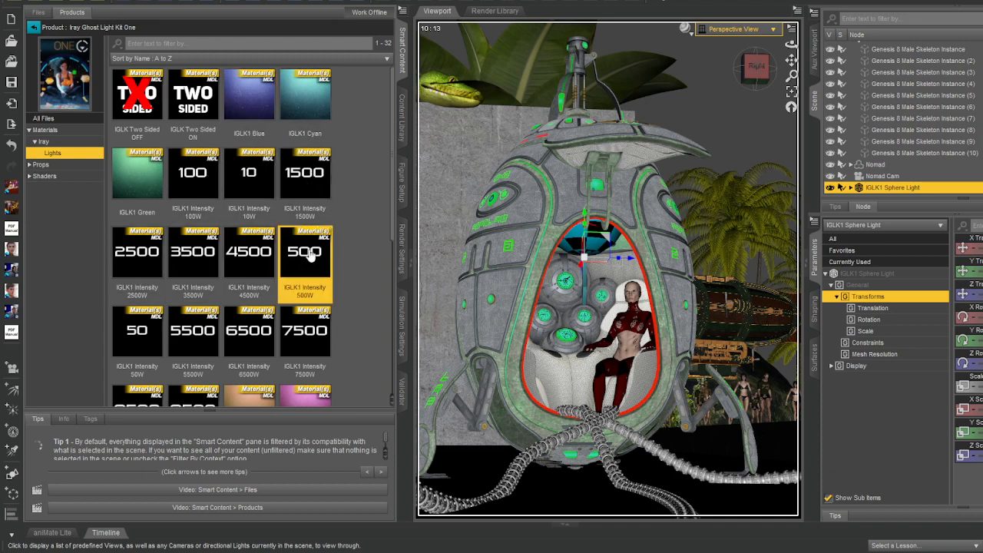
- Look through the Nomad Cam, select the Tonemapper Options and preview the cockpit lighting in Iray
click(759, 35)
click(759, 419)
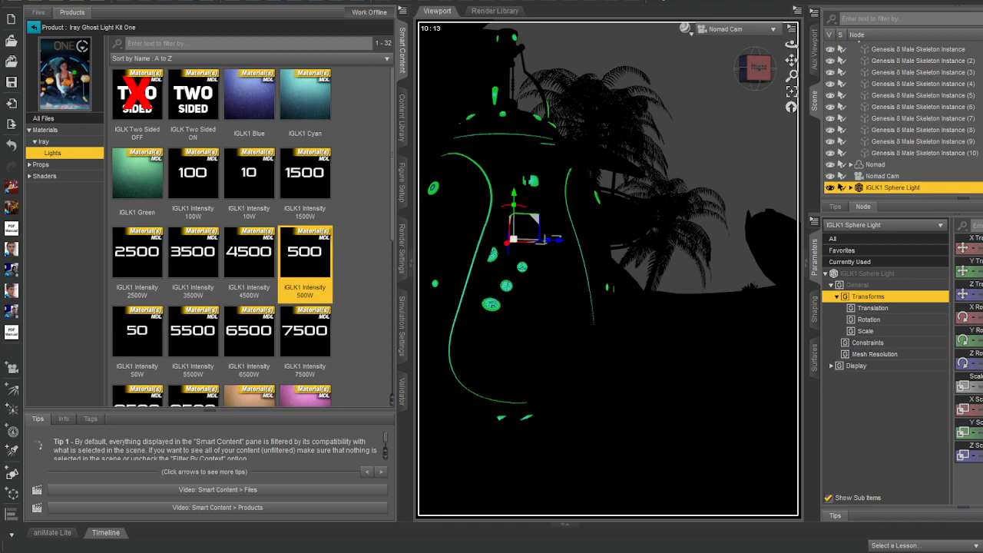
scroll(901, 119, up, 15)
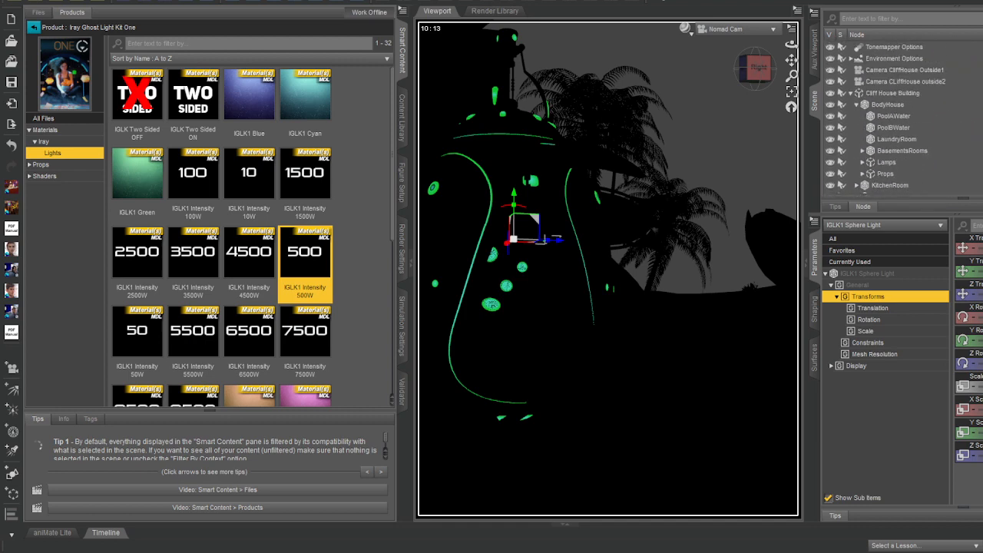
click(922, 46)
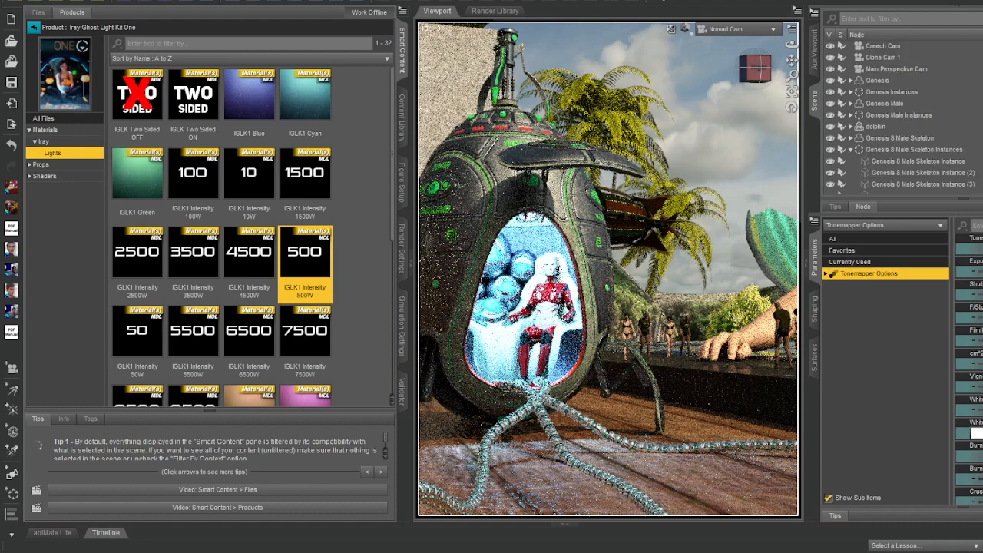
- Reselect the IGLK1 Sphere Light, compare intensities of 10W and 50W, apply IGLK1 Intensity 10W and end the Iray preview
click(884, 187)
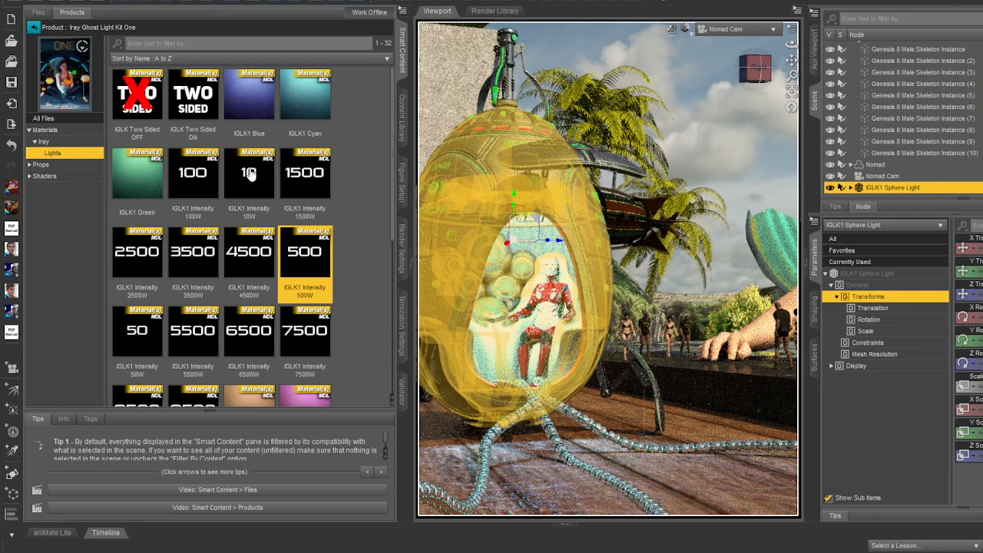
click(250, 173)
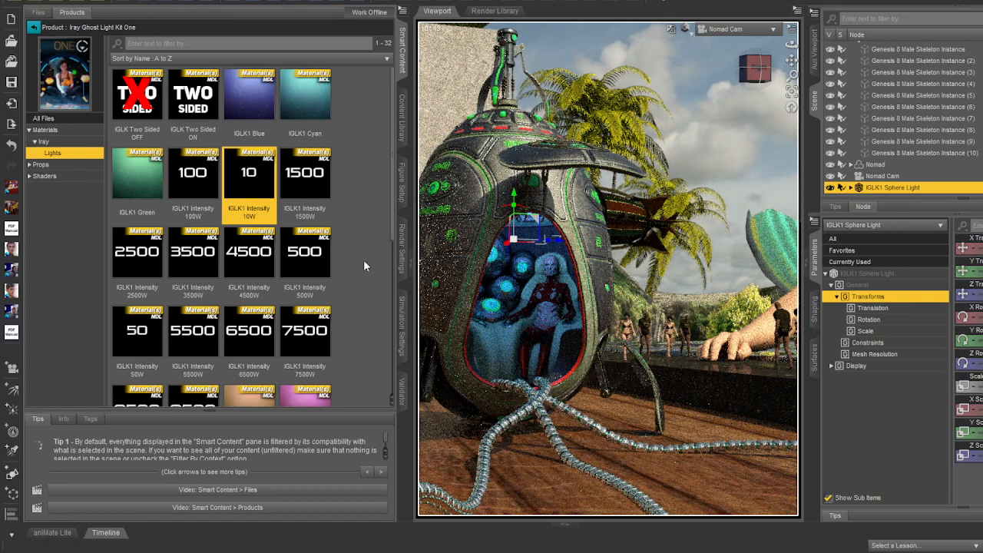
click(143, 341)
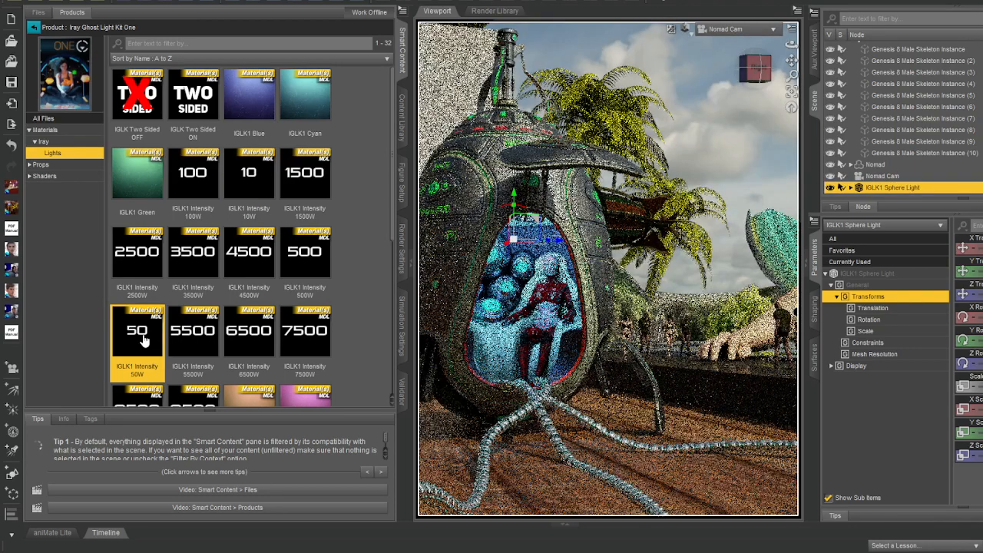
click(256, 173)
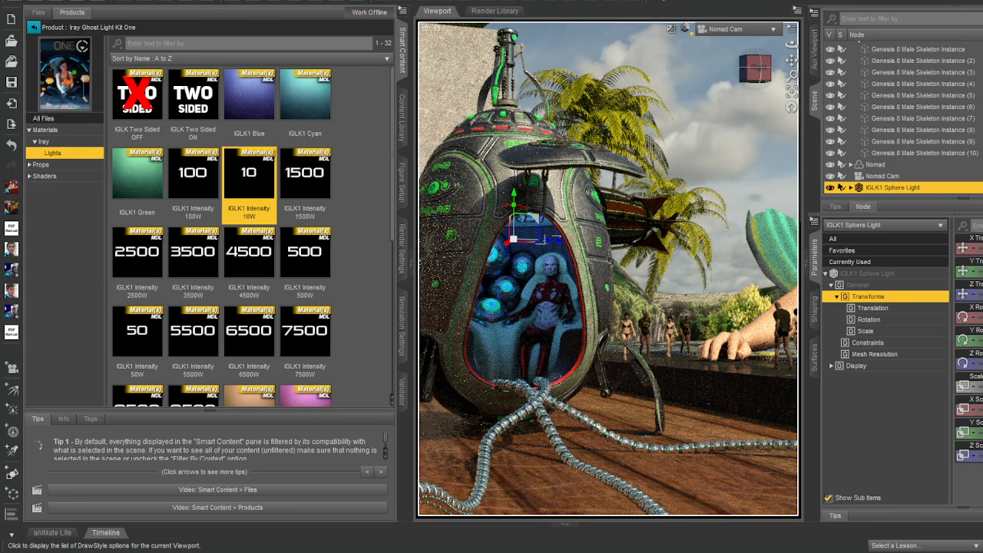
key(ctrl+9)
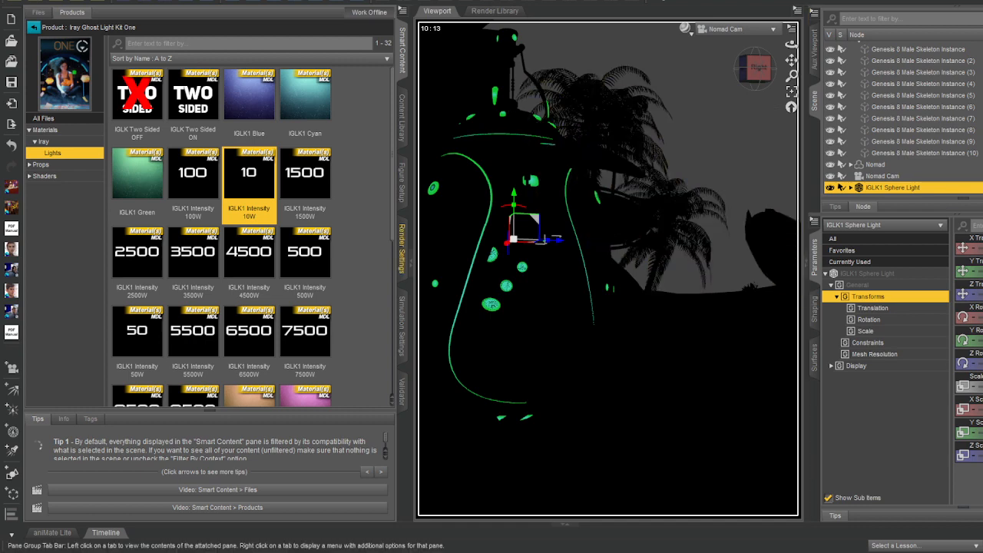
- Set the render's image name to "On The Deck Part (The Visitor)" in the general render settings and start the render
click(402, 247)
click(62, 74)
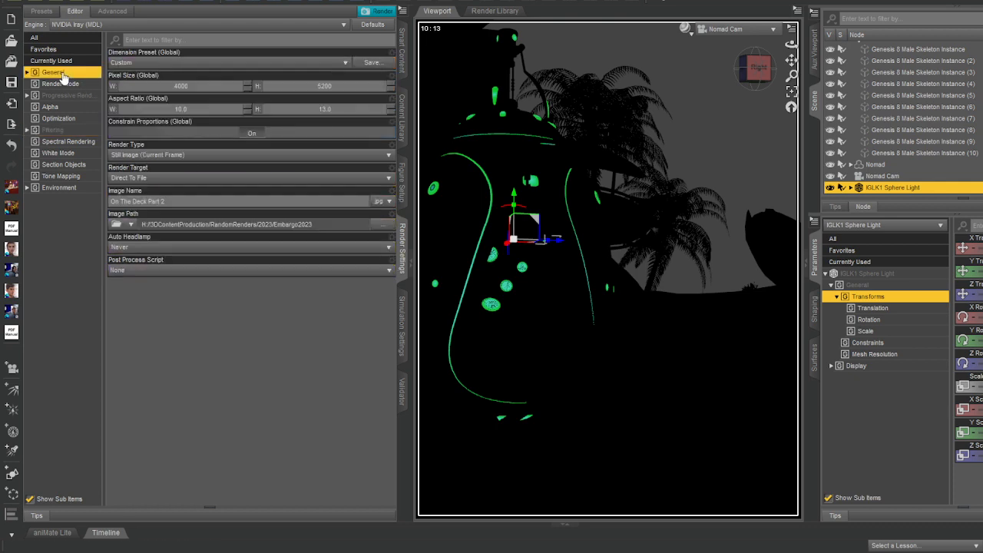
click(164, 200)
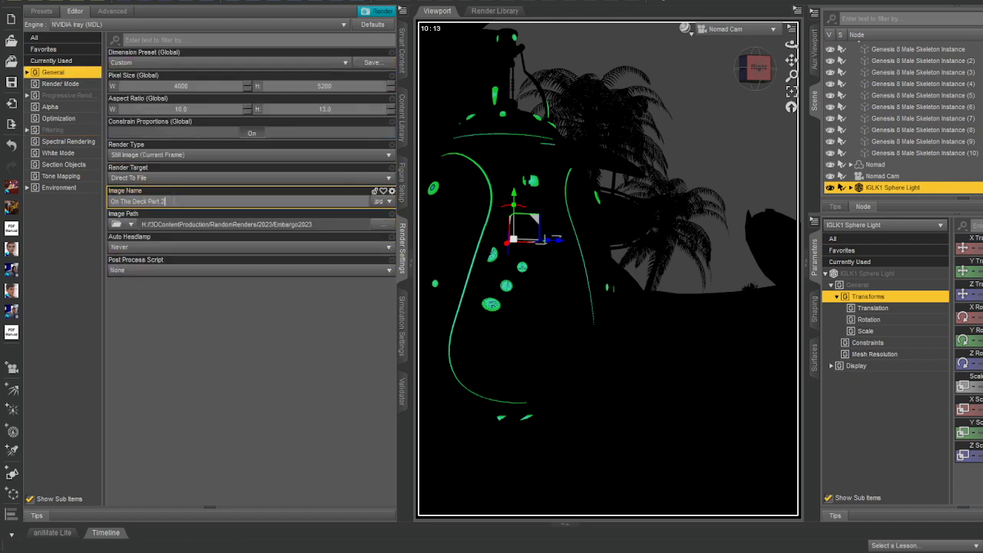
text(())
key(Left)
key(BackSpace)
key(BackSpace)
text(The Visitor)
click(372, 14)
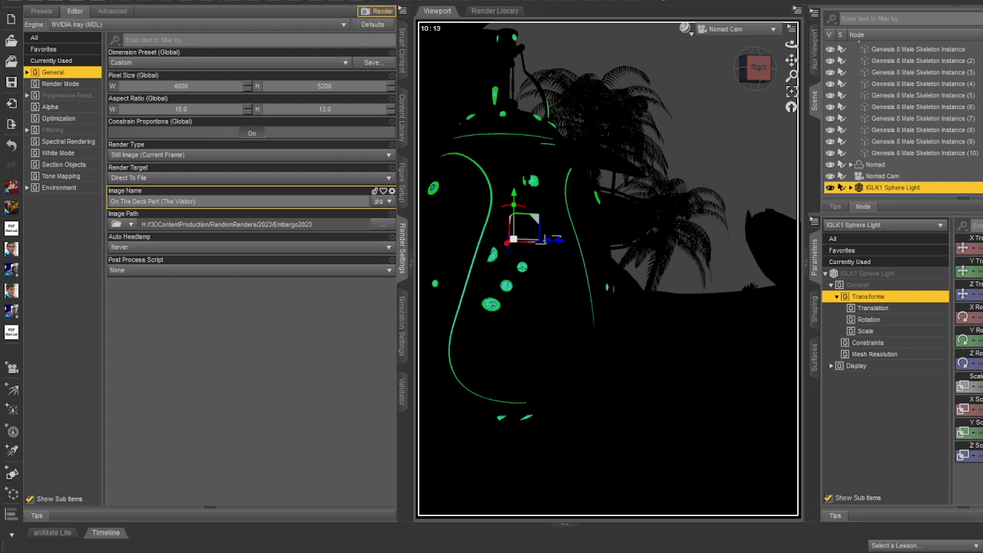